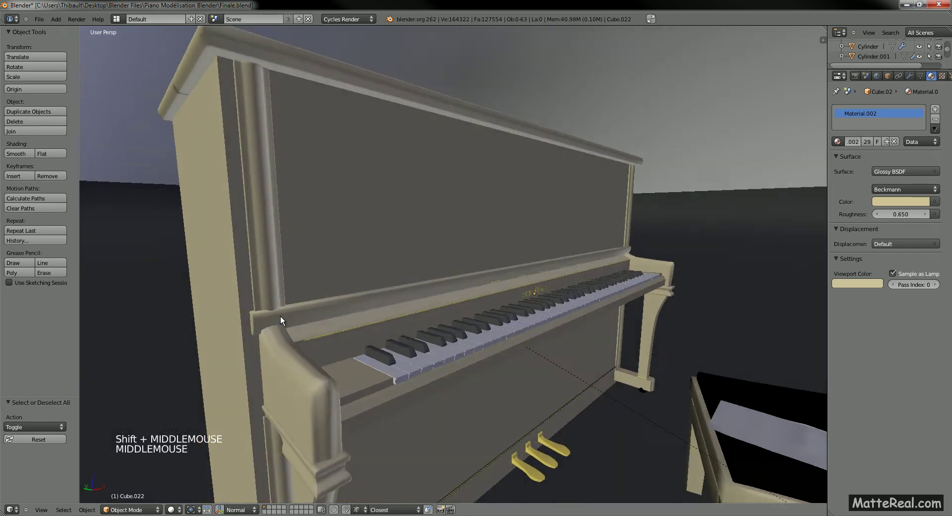
# Examine the strip above the keyboard of the finished piano in isolation, and return to the full scene
pyautogui.rightClick(269, 332)
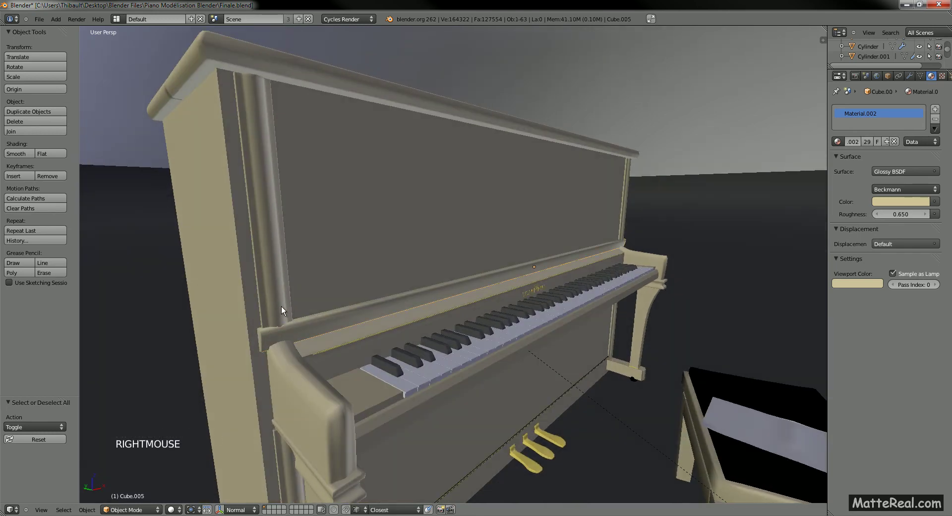
pyautogui.press('KP_Divide')
pyautogui.press('KP_Decimal')
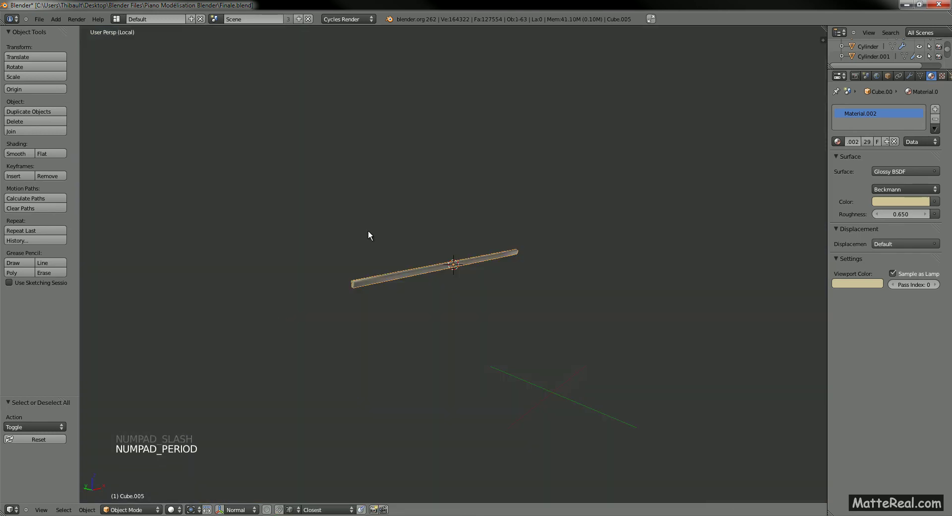
pyautogui.keyDown('ctrl'); pyautogui.moveTo(369, 236); pyautogui.dragTo(373, 339, button='middle'); pyautogui.keyUp('ctrl')
pyautogui.keyDown('shift'); pyautogui.moveTo(318, 311); pyautogui.dragTo(438, 313, button='middle'); pyautogui.keyUp('shift')
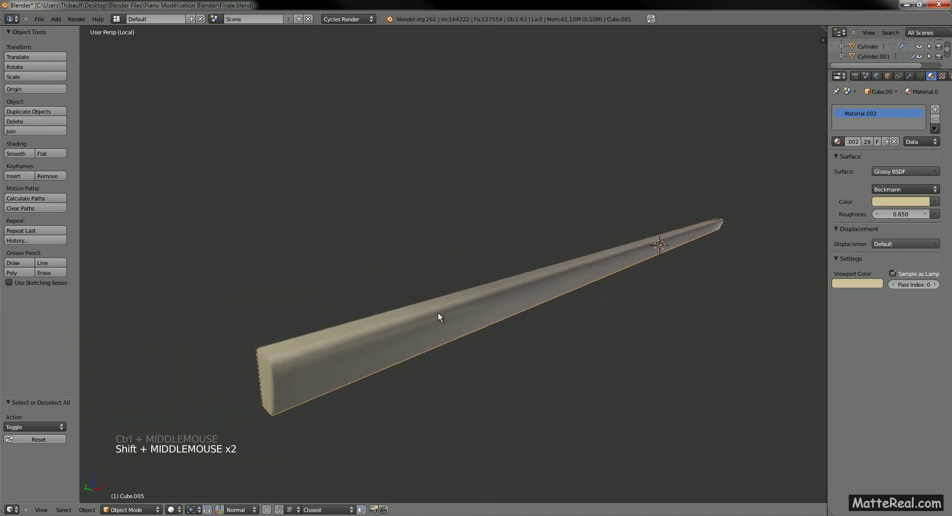
pyautogui.press('KP_Divide')
pyautogui.rightClick(324, 347)
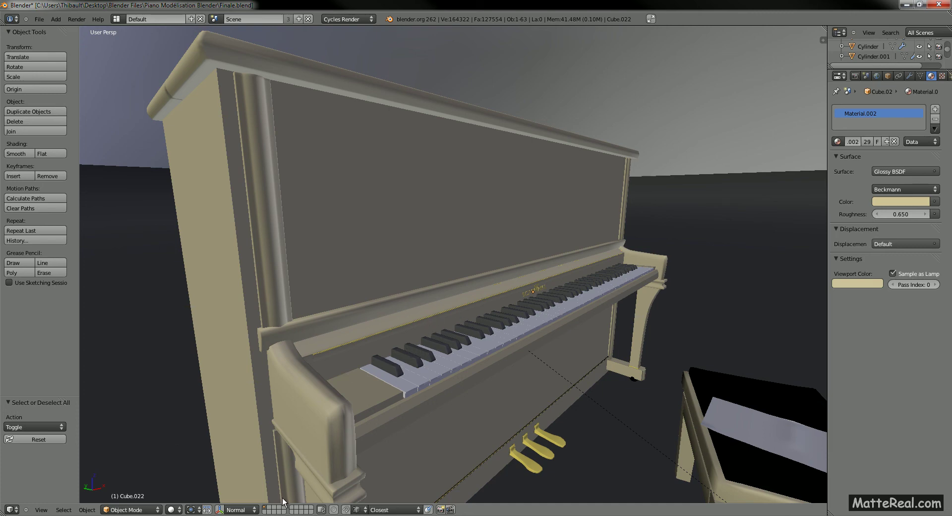
# Switch to the Blender window containing Partie 8.blend and maximize it to view the piano
pyautogui.click(133, 469)
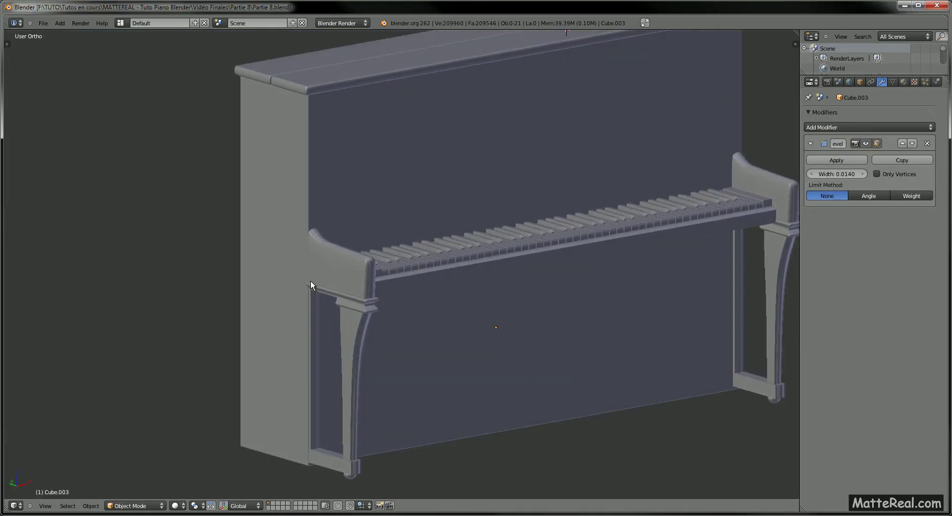
pyautogui.press('super+Up')
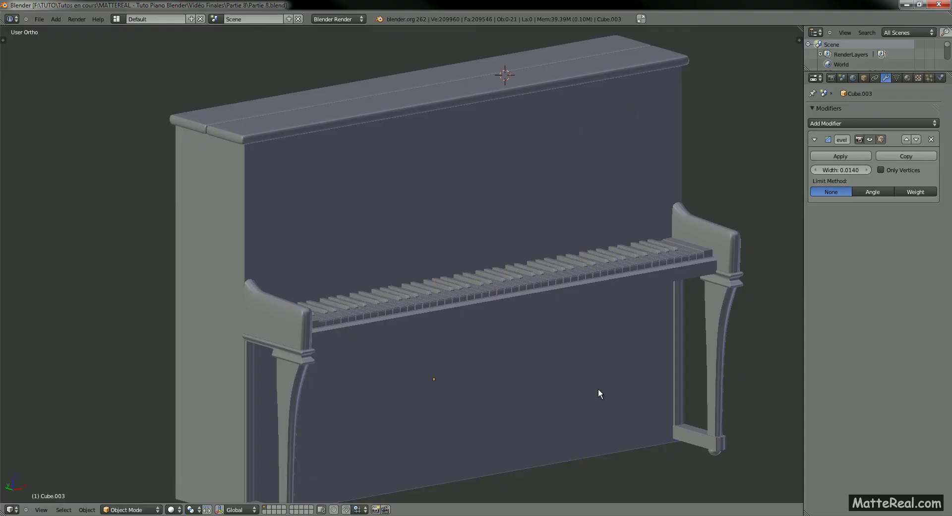
pyautogui.moveTo(245, 275); pyautogui.dragTo(290, 237, button='middle')
# Place the 3D cursor midway along the keyboard at key height, against the front panel
pyautogui.press('KP_1')
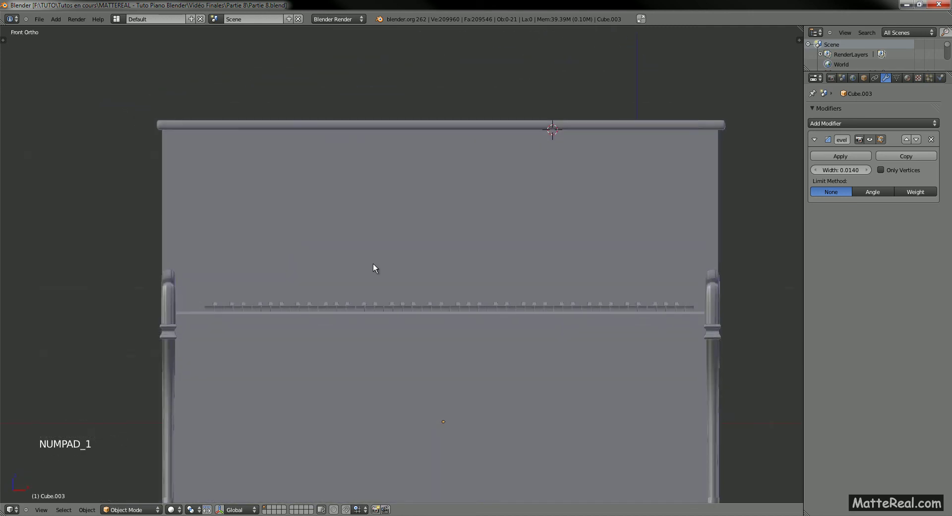
pyautogui.keyDown('shift'); pyautogui.moveTo(381, 256); pyautogui.dragTo(346, 275, button='middle'); pyautogui.keyUp('shift')
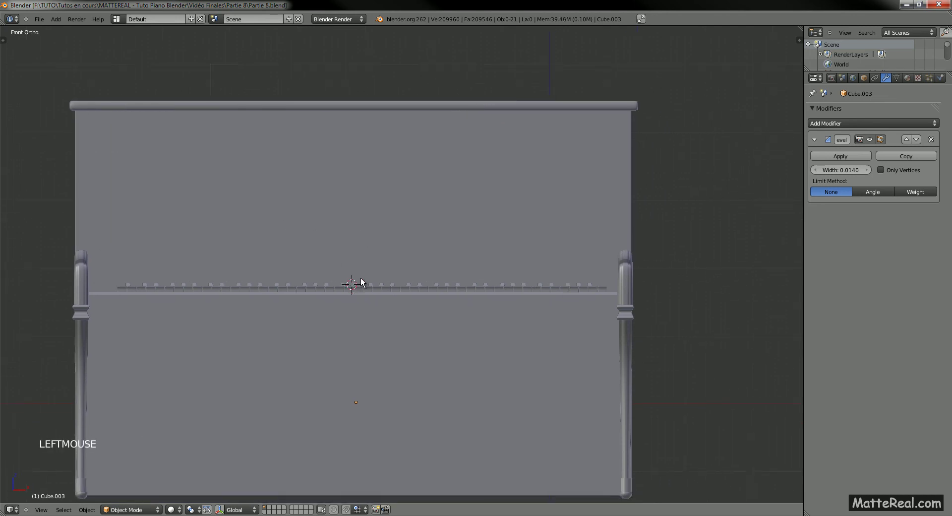
pyautogui.press('KP_7')
pyautogui.click(354, 187)
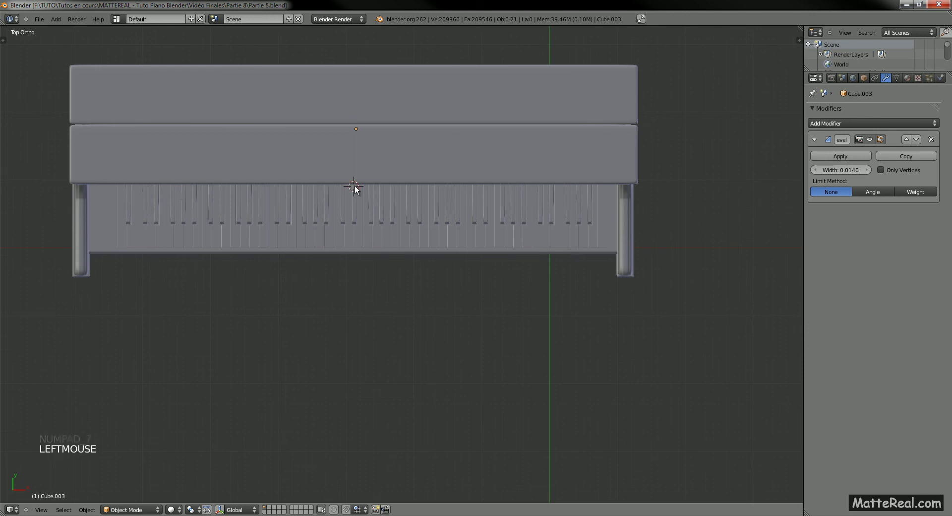
# Add a cube mesh at the 3D cursor behind the piano keys
pyautogui.press('KP_1')
pyautogui.hotkey('shift', 'a')
pyautogui.moveTo(318, 175)
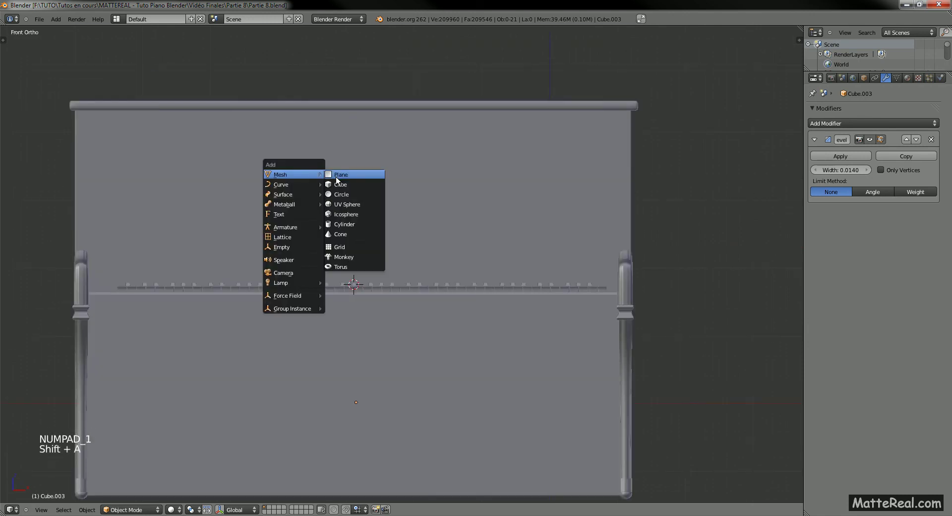
pyautogui.click(345, 187)
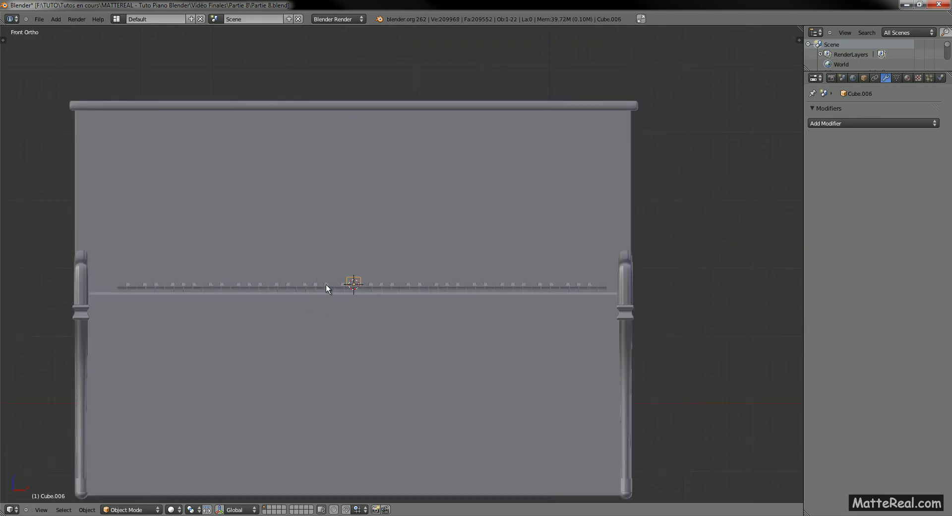
pyautogui.moveTo(325, 284)
pyautogui.mouseDown(button='middle')
pyautogui.moveTo(353, 304)
pyautogui.moveTo(336, 276)
pyautogui.mouseUp(button='middle')
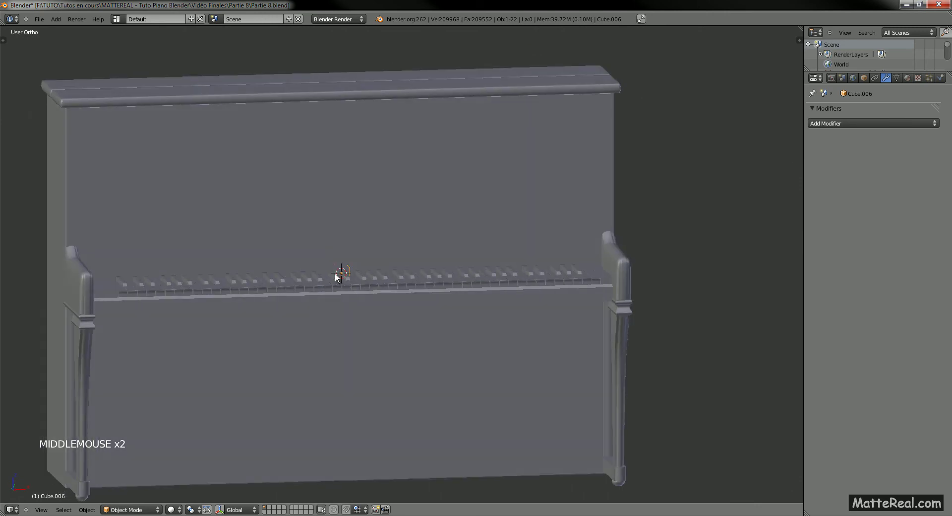
# Extend the cube's right end along X until it reaches the piano's right arm
pyautogui.press('KP_1')
pyautogui.press('Tab')
pyautogui.press('a')
pyautogui.press('a')
pyautogui.press('z')
pyautogui.press('b')
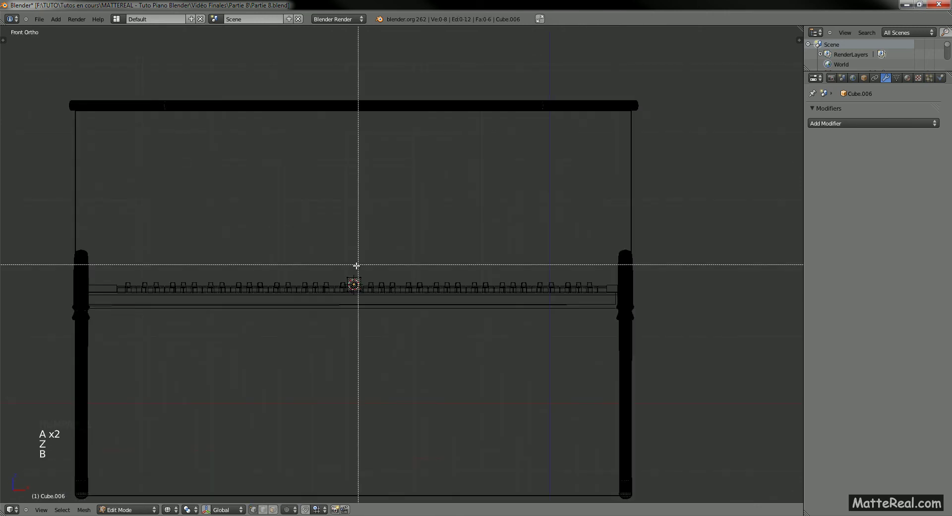
pyautogui.moveTo(356, 265); pyautogui.dragTo(407, 317)
pyautogui.press('g')
pyautogui.press('x')
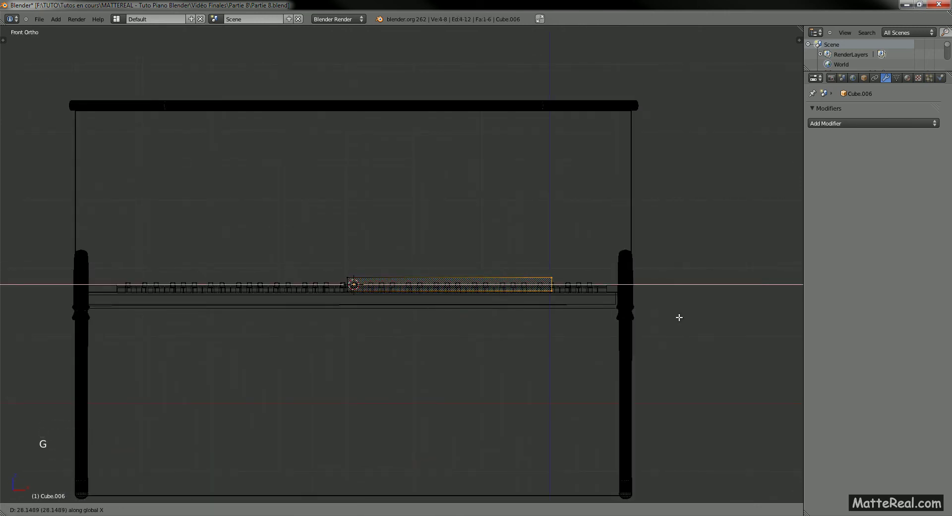
pyautogui.click(728, 320)
pyautogui.press('a')
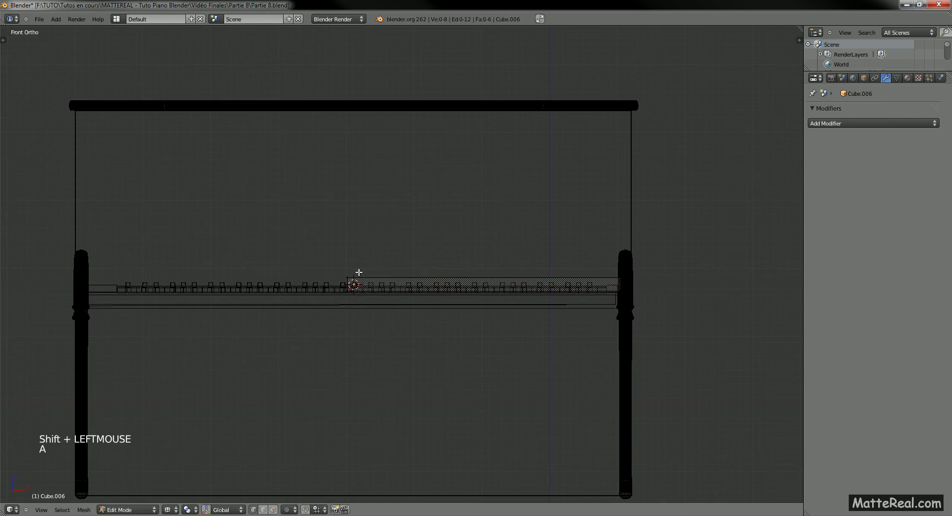
# Extend the cube's left end along X until it reaches the piano's left arm
pyautogui.press('b')
pyautogui.moveTo(323, 265); pyautogui.dragTo(404, 323)
pyautogui.press('g')
pyautogui.press('x')
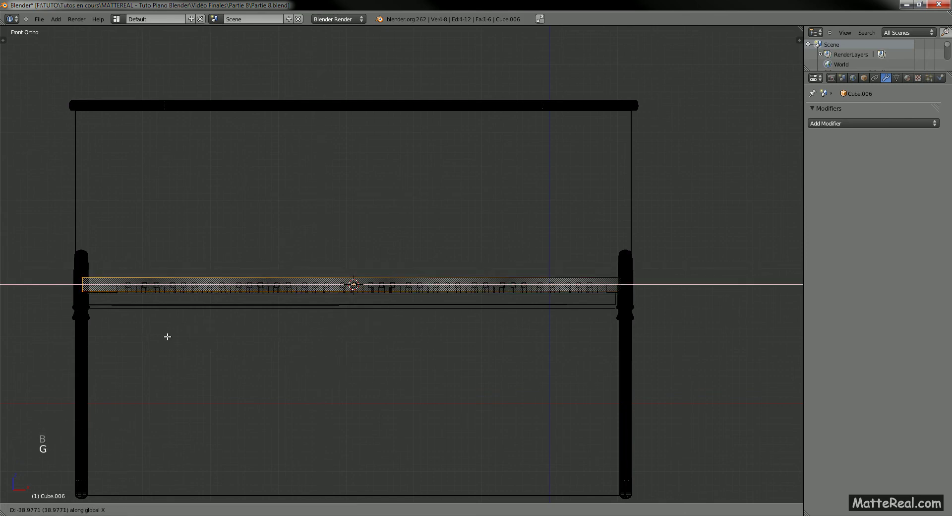
pyautogui.keyDown('shift'); pyautogui.click(188, 338); pyautogui.keyUp('shift')
pyautogui.press('Tab')
pyautogui.press('z')
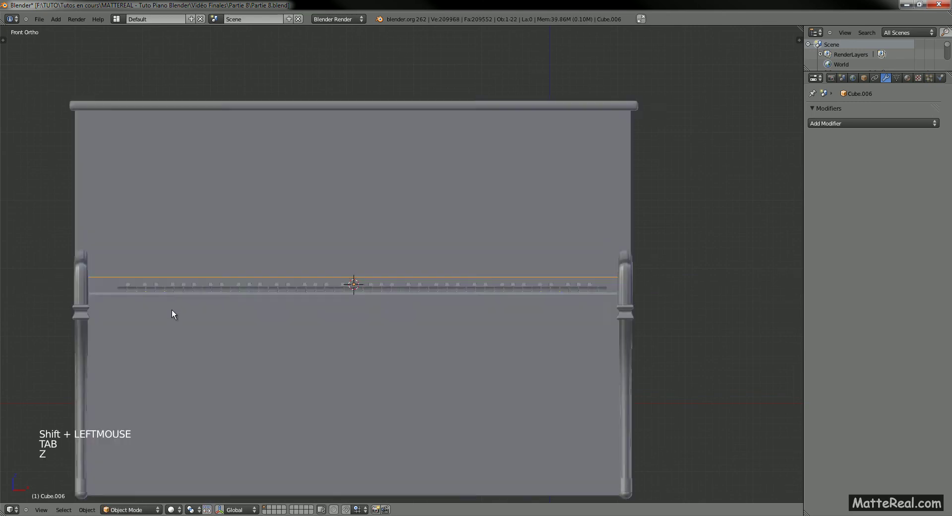
# Move the strip's front face back along Y by about 0.38 units, away from the keys
pyautogui.moveTo(172, 314)
pyautogui.mouseDown(button='middle')
pyautogui.moveTo(218, 353)
pyautogui.moveTo(246, 353)
pyautogui.moveTo(296, 308)
pyautogui.moveTo(285, 362)
pyautogui.moveTo(260, 364)
pyautogui.mouseUp(button='middle')
pyautogui.press('Tab')
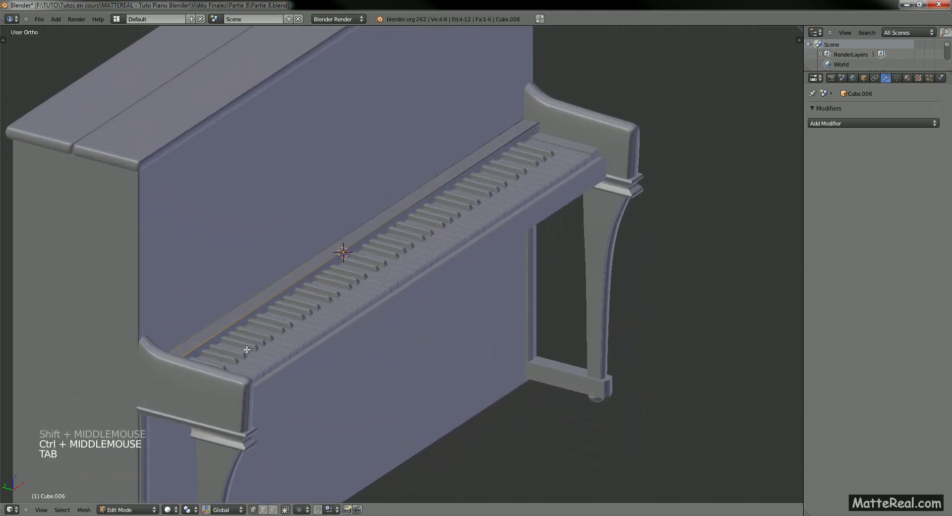
pyautogui.press('z')
pyautogui.rightClick(166, 375)
pyautogui.keyDown('shift'); pyautogui.rightClick(160, 387); pyautogui.keyUp('shift')
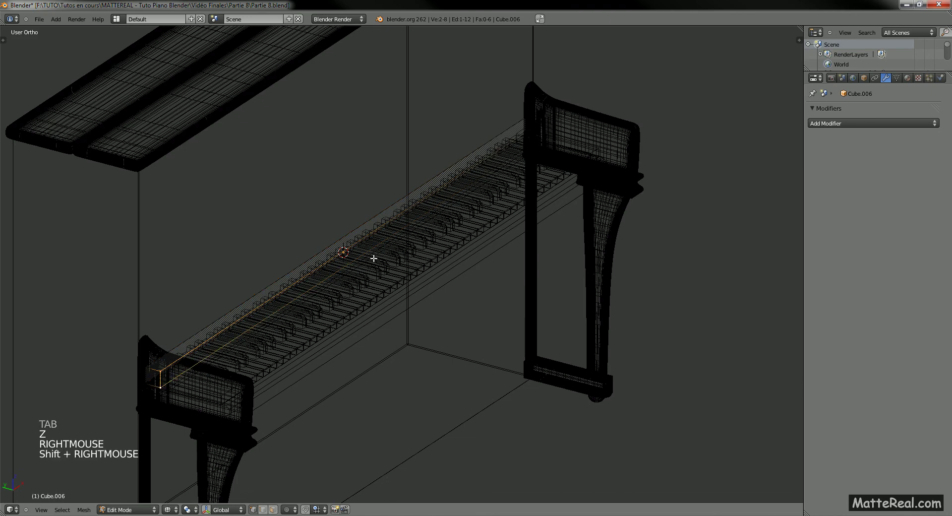
pyautogui.keyDown('shift'); pyautogui.rightClick(544, 133); pyautogui.keyUp('shift')
pyautogui.keyDown('shift'); pyautogui.rightClick(541, 124); pyautogui.keyUp('shift')
pyautogui.press('z')
pyautogui.press('g')
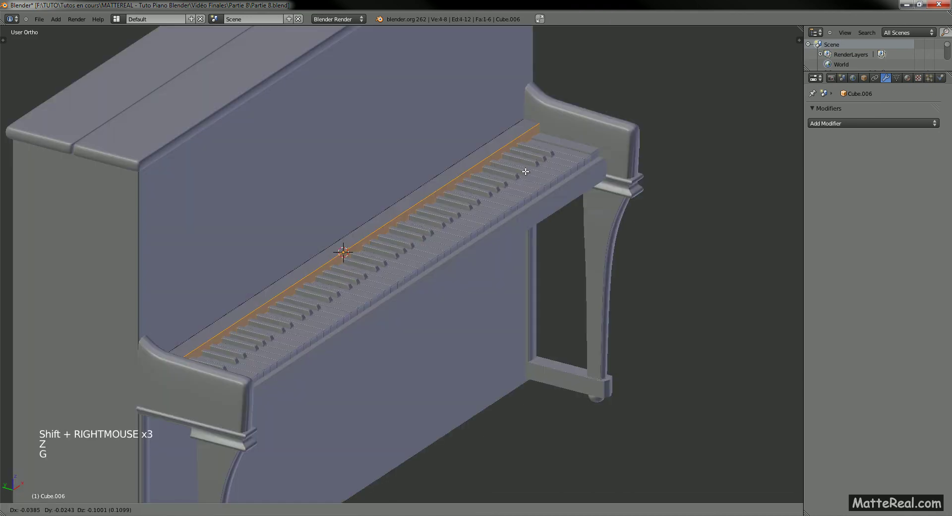
pyautogui.press('y')
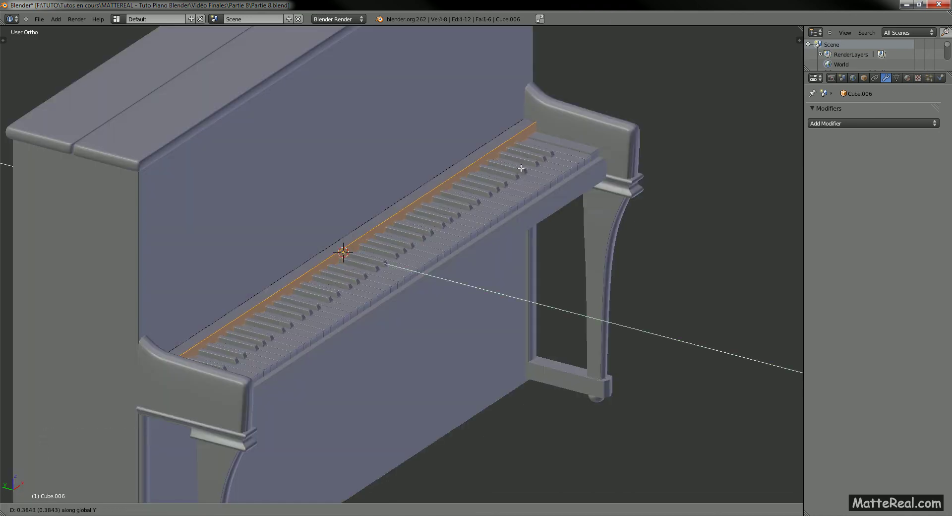
pyautogui.keyDown('shift'); pyautogui.click(521, 168); pyautogui.keyUp('shift')
# Raise the strip's top face along Z by about 2 units to form a board behind the keys
pyautogui.press('z')
pyautogui.rightClick(154, 366)
pyautogui.keyDown('shift'); pyautogui.rightClick(318, 244); pyautogui.keyUp('shift')
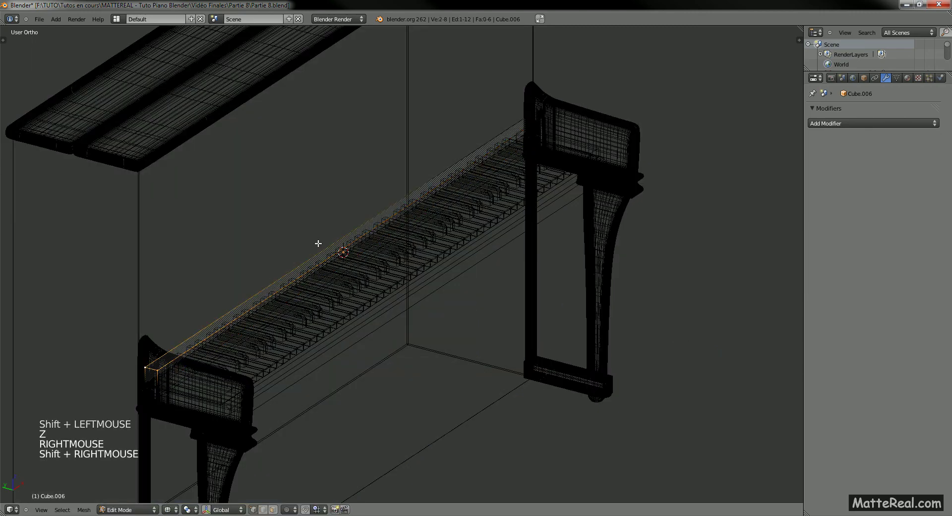
pyautogui.keyDown('shift'); pyautogui.rightClick(516, 118); pyautogui.keyUp('shift')
pyautogui.keyDown('shift'); pyautogui.rightClick(521, 122); pyautogui.keyUp('shift')
pyautogui.press('z')
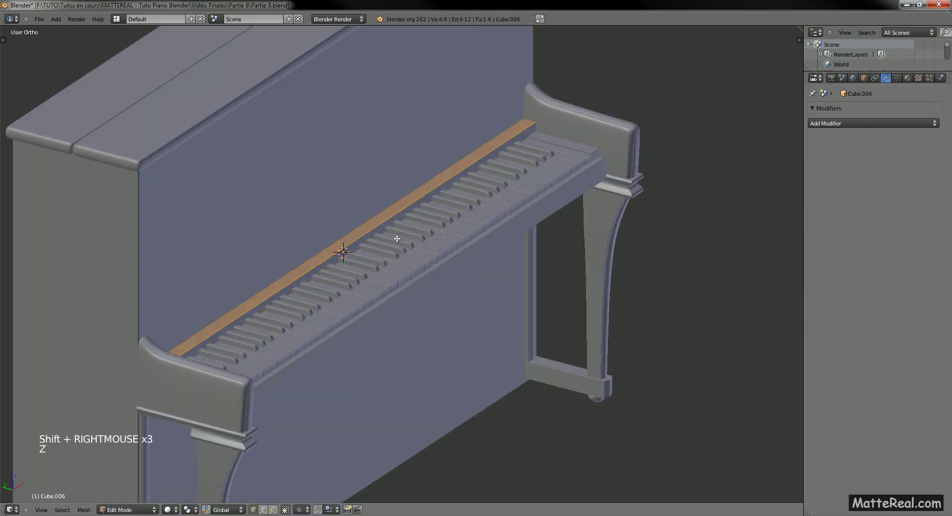
pyautogui.press('g')
pyautogui.press('z')
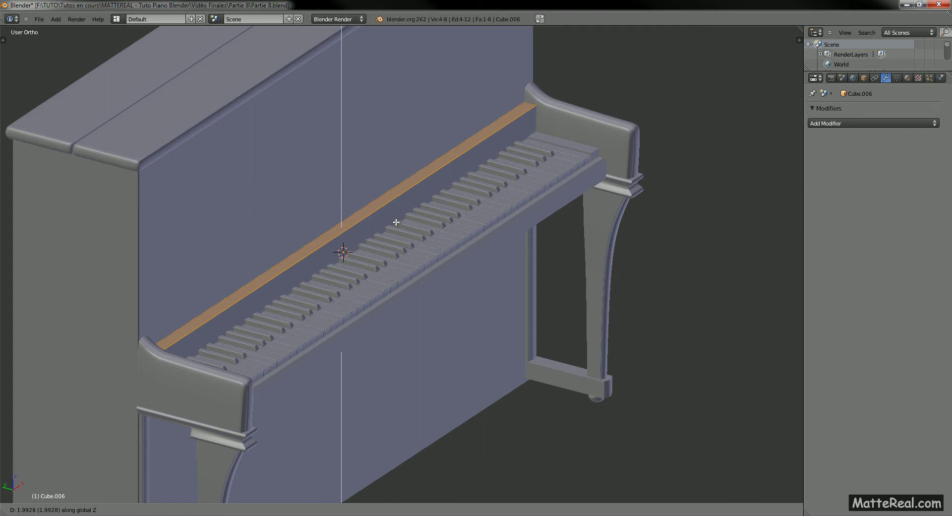
pyautogui.click(394, 224)
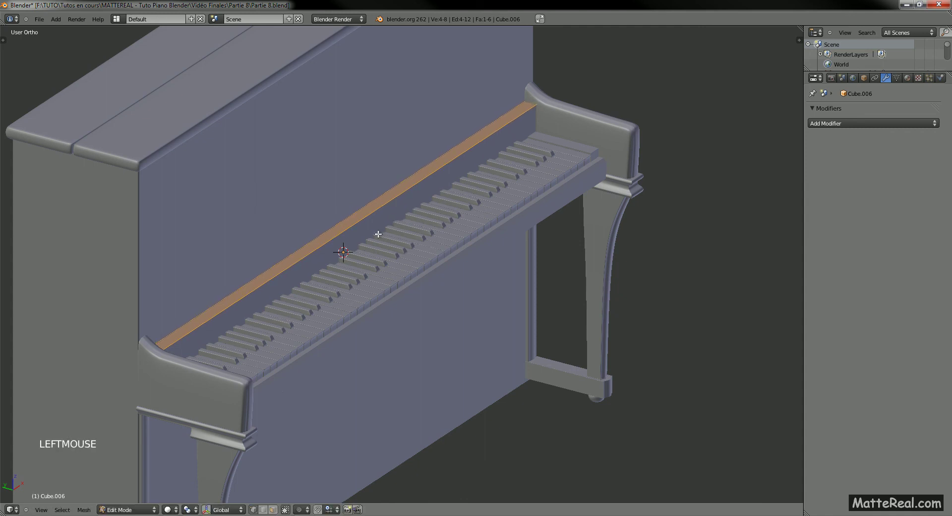
# Raise the board's top face another 1.5 units or so along Z, near the tops of the side arms
pyautogui.keyDown('shift'); pyautogui.moveTo(394, 224); pyautogui.dragTo(425, 236, button='middle'); pyautogui.keyUp('shift')
pyautogui.press('g')
pyautogui.press('z')
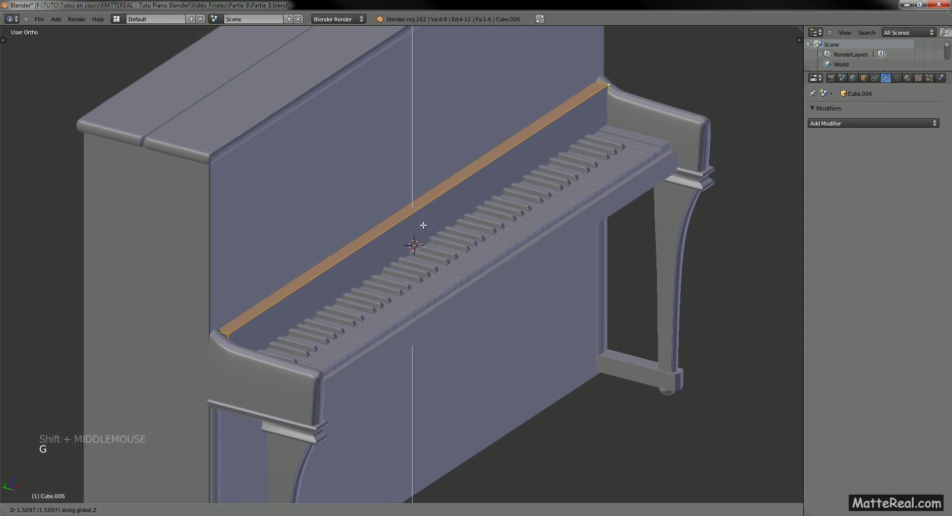
pyautogui.click(422, 227)
pyautogui.keyDown('shift'); pyautogui.moveTo(415, 240); pyautogui.dragTo(306, 332, button='middle'); pyautogui.keyUp('shift')
pyautogui.keyDown('shift'); pyautogui.rightClick(330, 315); pyautogui.keyUp('shift')
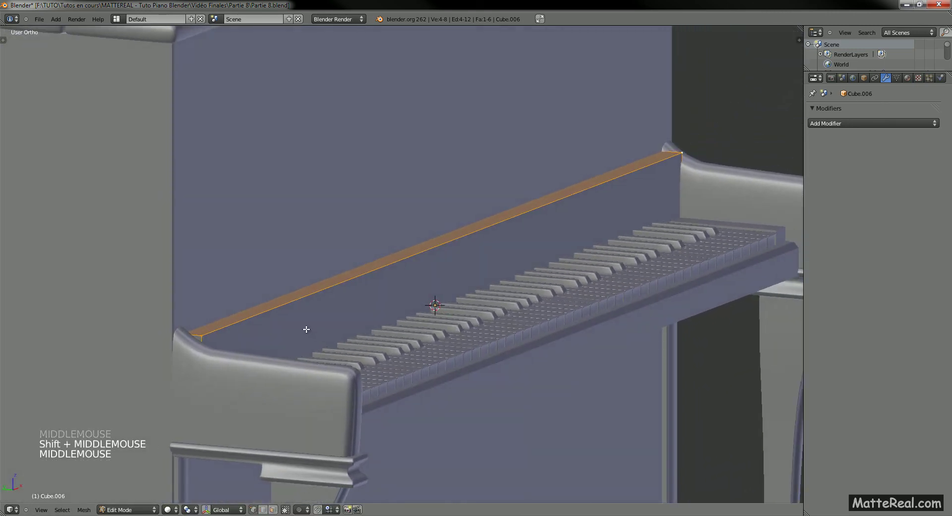
# Add a Subdivision Surface modifier to the board with 2 view subdivisions
pyautogui.press('Tab')
pyautogui.press('Tab')
pyautogui.press('Tab')
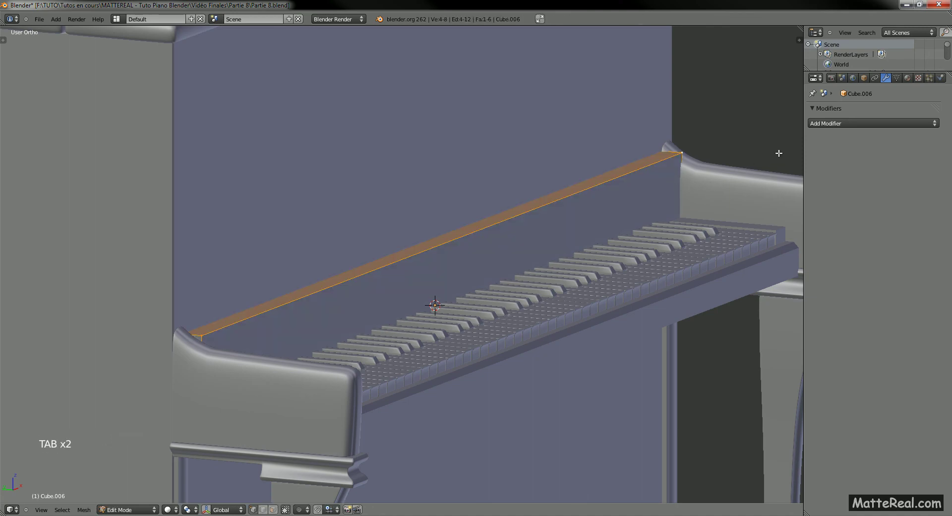
pyautogui.click(839, 124)
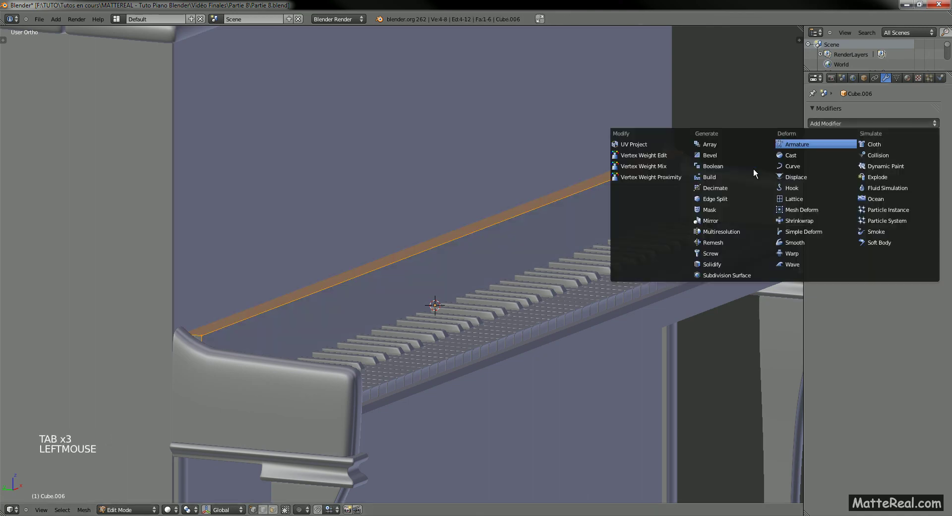
pyautogui.click(716, 275)
pyautogui.click(868, 192)
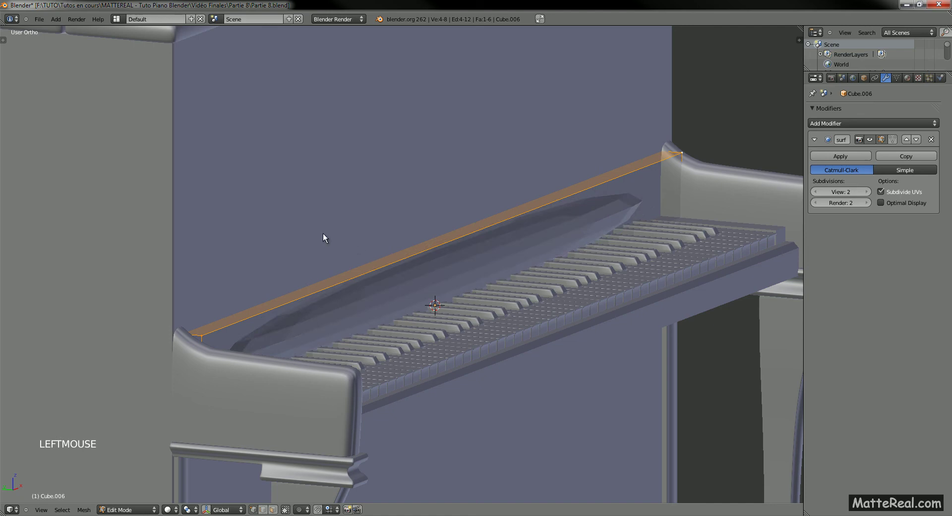
# Apply smooth shading to the subdivided board behind the keys
pyautogui.press('Tab')
pyautogui.press('t')
pyautogui.press('t')
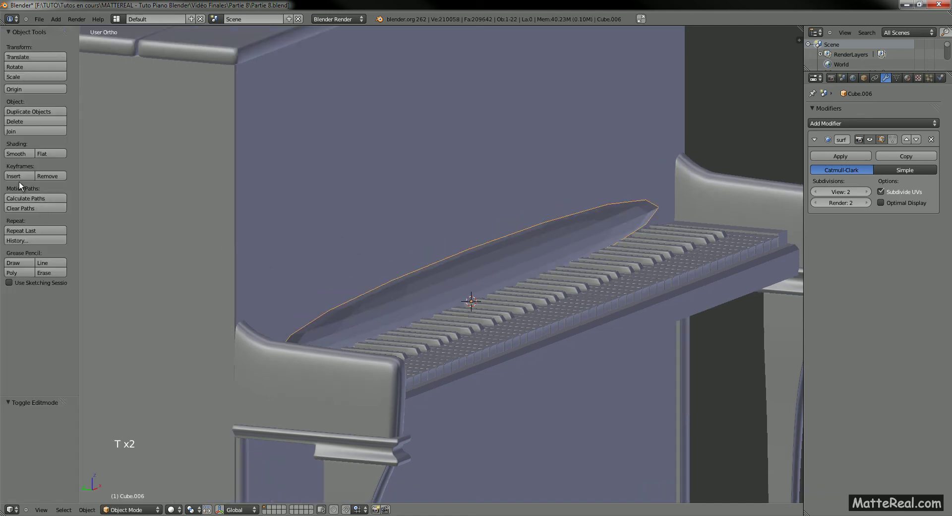
pyautogui.click(14, 153)
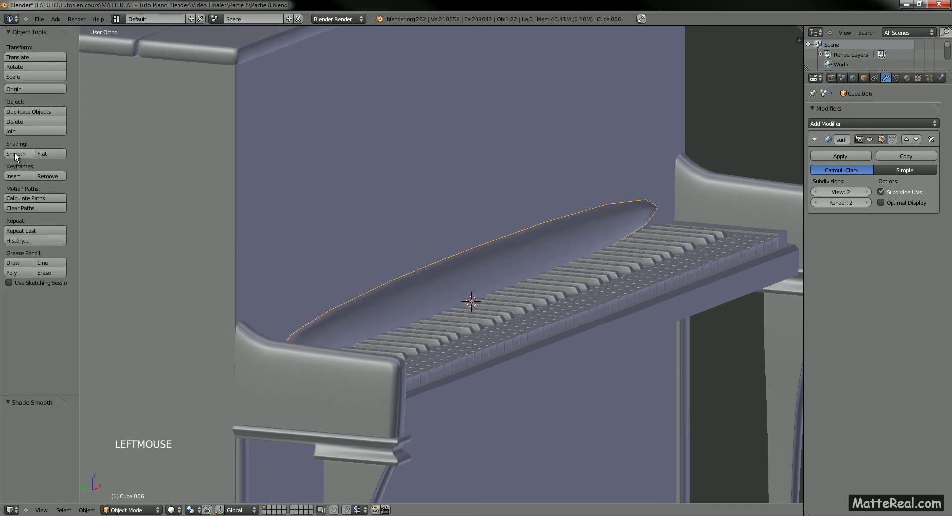
# Add two crosswise loop cuts to the board and scale them apart along X until they sit near both ends
pyautogui.press('Tab')
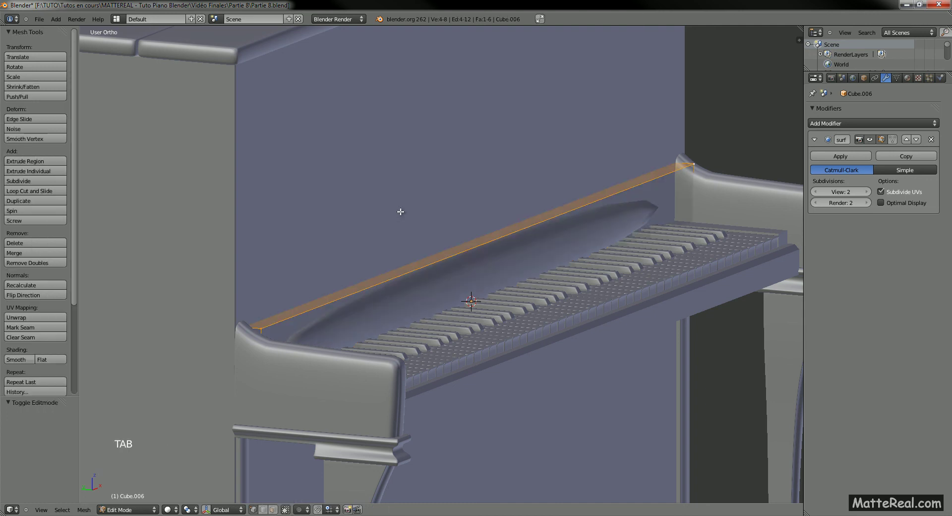
pyautogui.press('a')
pyautogui.press('a')
pyautogui.hotkey('ctrl', 'r')
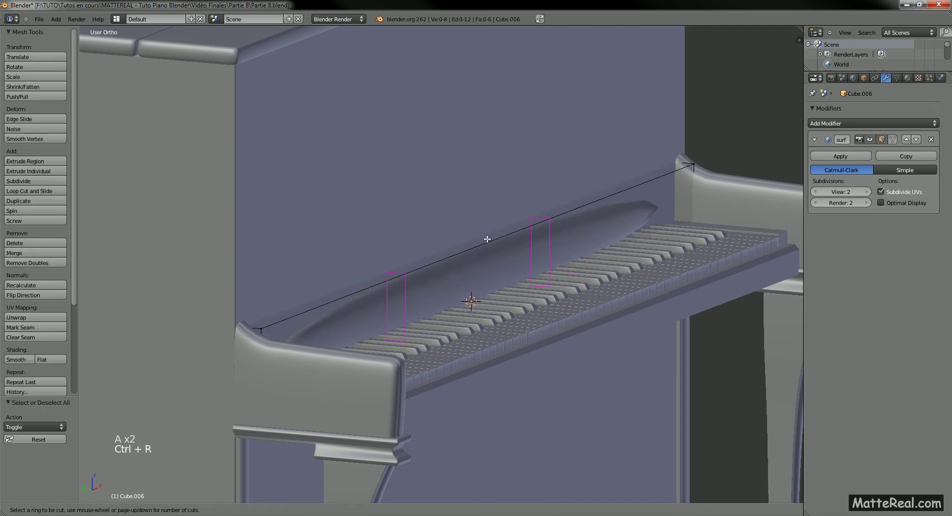
pyautogui.click(487, 239)
pyautogui.press('s')
pyautogui.press('x')
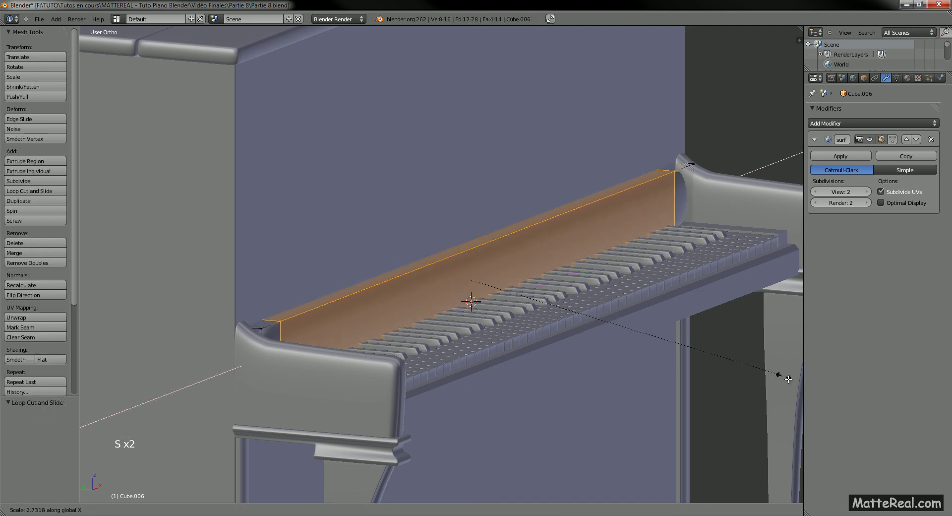
pyautogui.keyDown('shift'); pyautogui.click(89, 389); pyautogui.keyUp('shift')
pyautogui.press('a')
# Add a lengthwise loop cut around the board and slide it up close to the top edge
pyautogui.hotkey('ctrl', 'r')
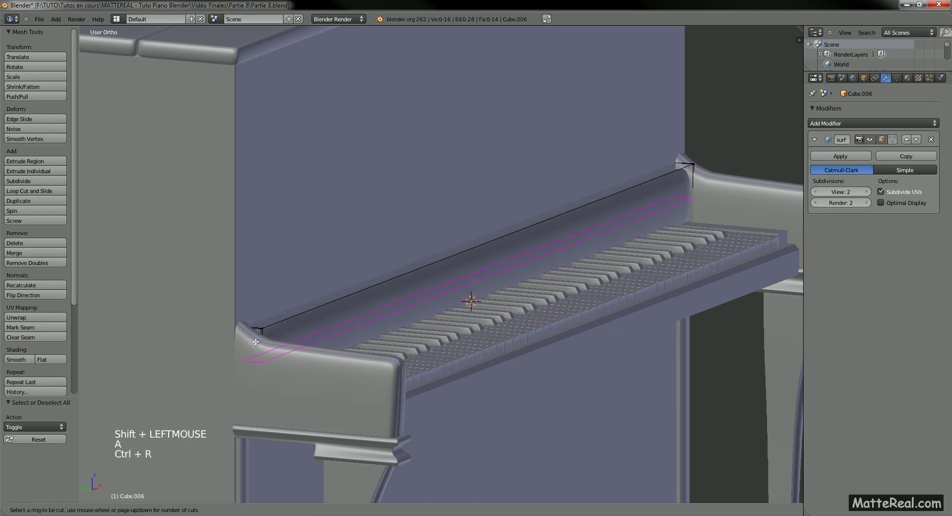
pyautogui.click(256, 341)
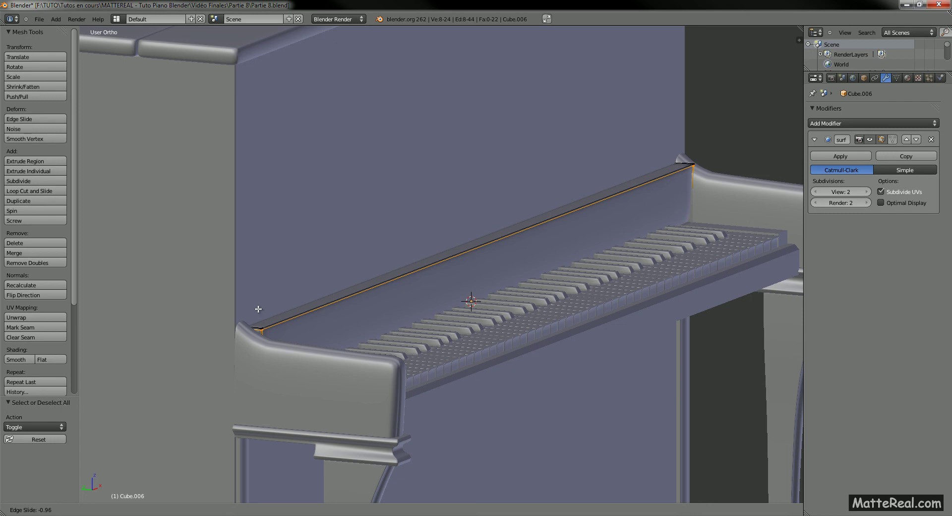
pyautogui.click(258, 308)
pyautogui.press('a')
pyautogui.hotkey('ctrl', 'r')
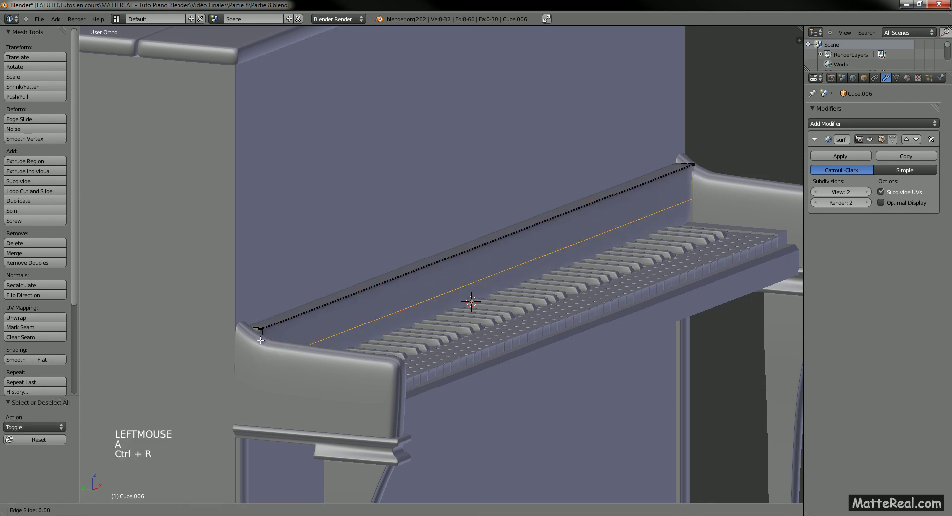
pyautogui.click(264, 347)
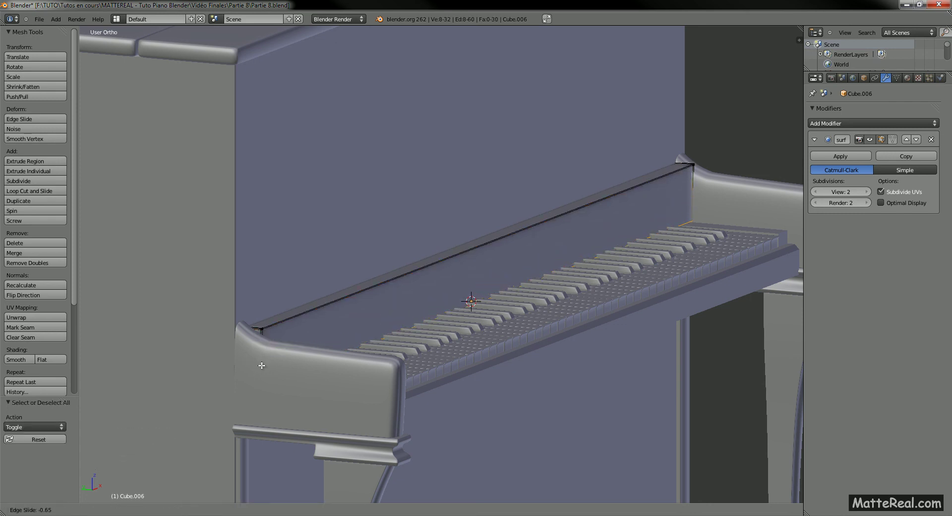
pyautogui.rightClick(260, 358)
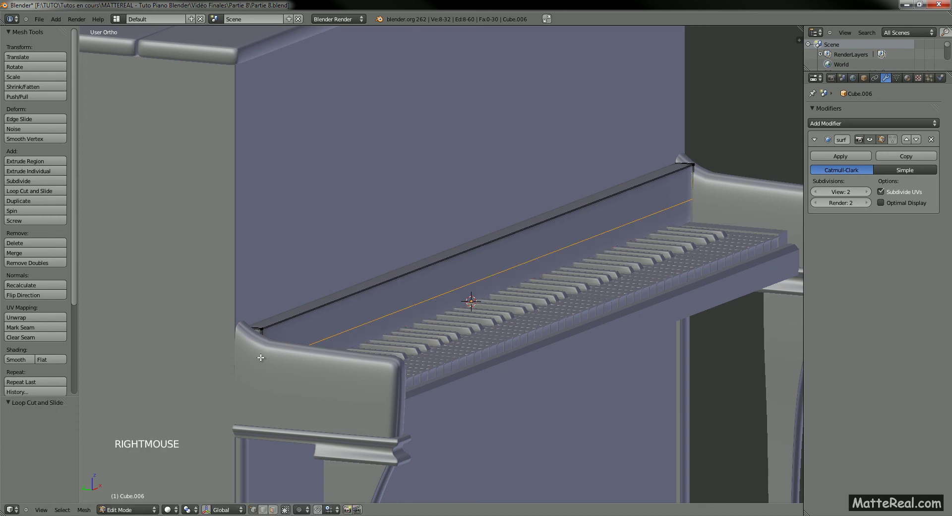
pyautogui.hotkey('ctrl', 'z')
# Hide the near side arm of the keyboard to expose the end of the board
pyautogui.press('Tab')
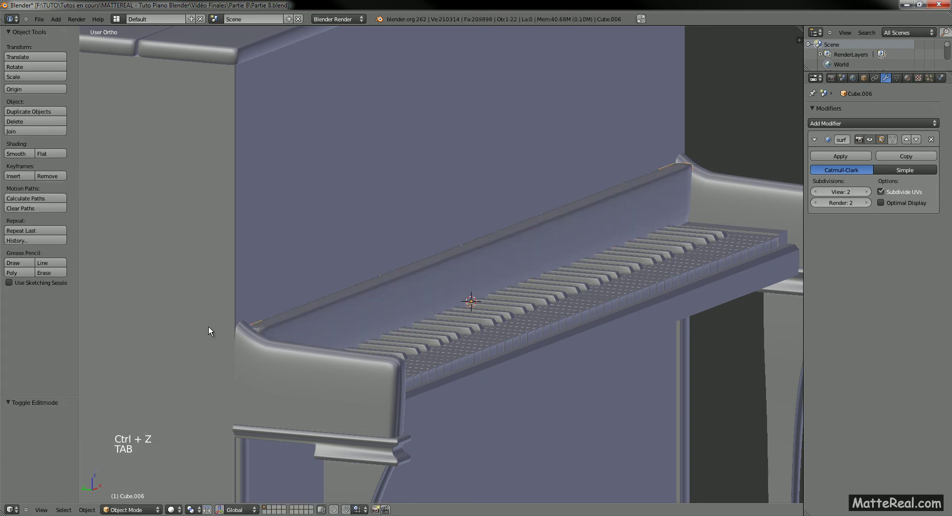
pyautogui.keyDown('shift'); pyautogui.moveTo(210, 329); pyautogui.dragTo(283, 363, button='middle'); pyautogui.keyUp('shift')
pyautogui.rightClick(292, 361)
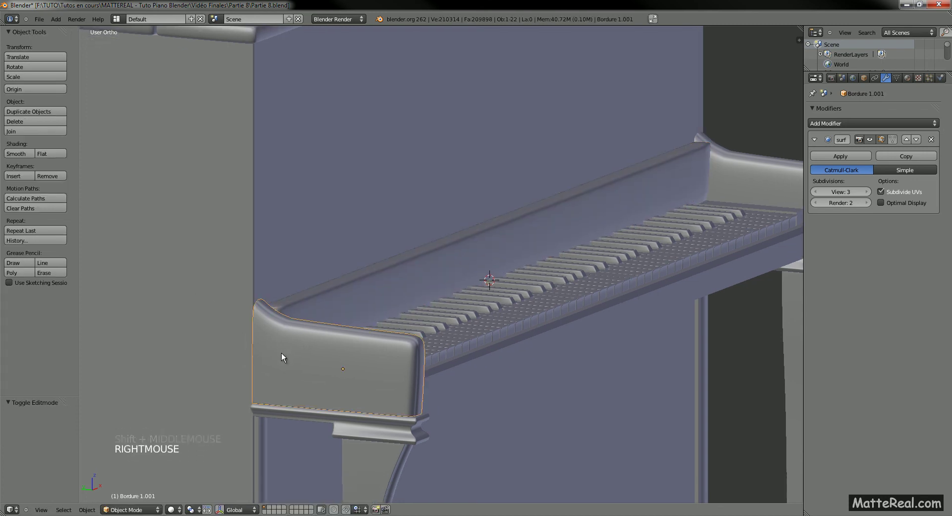
pyautogui.press('g')
pyautogui.press('g')
pyautogui.rightClick(291, 331)
pyautogui.press('h')
pyautogui.press('h')
pyautogui.keyDown('shift'); pyautogui.moveTo(290, 317); pyautogui.dragTo(260, 274, button='middle'); pyautogui.keyUp('shift')
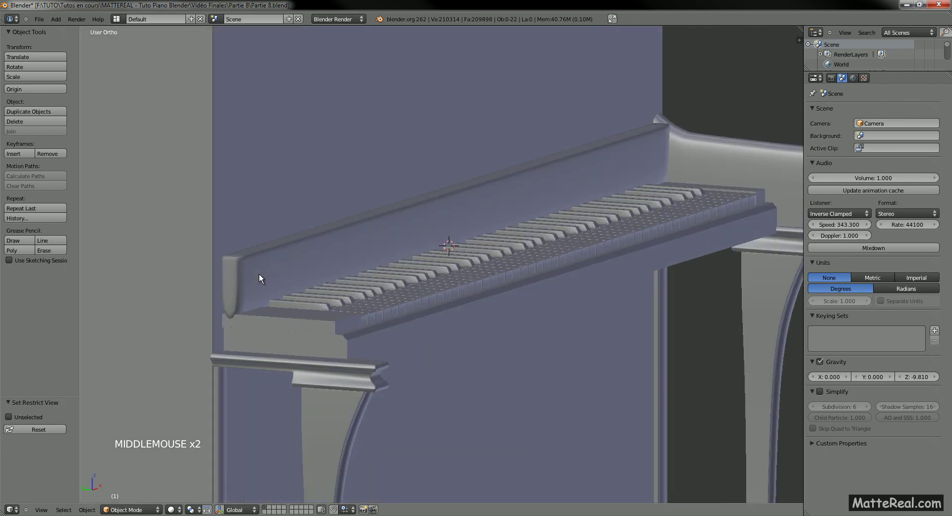
pyautogui.hotkey('alt', 'h')
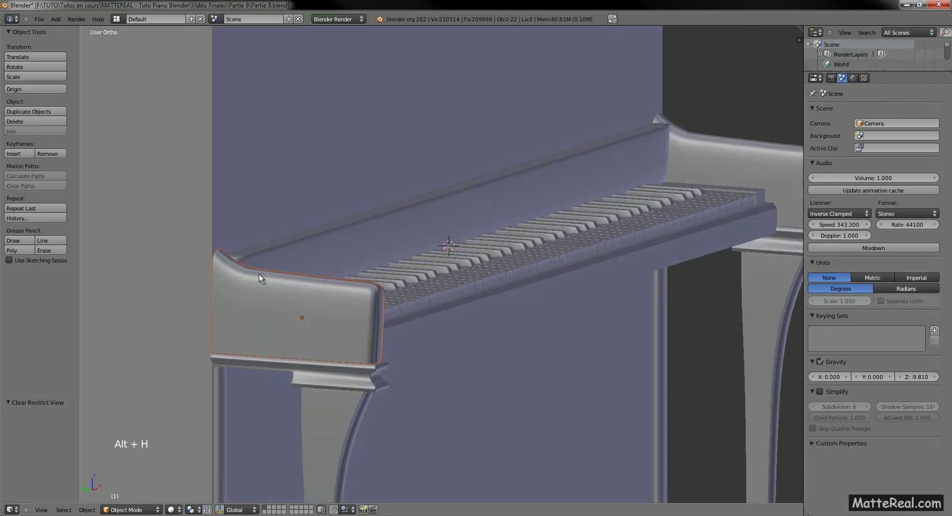
pyautogui.moveTo(269, 305); pyautogui.dragTo(270, 308, button='middle')
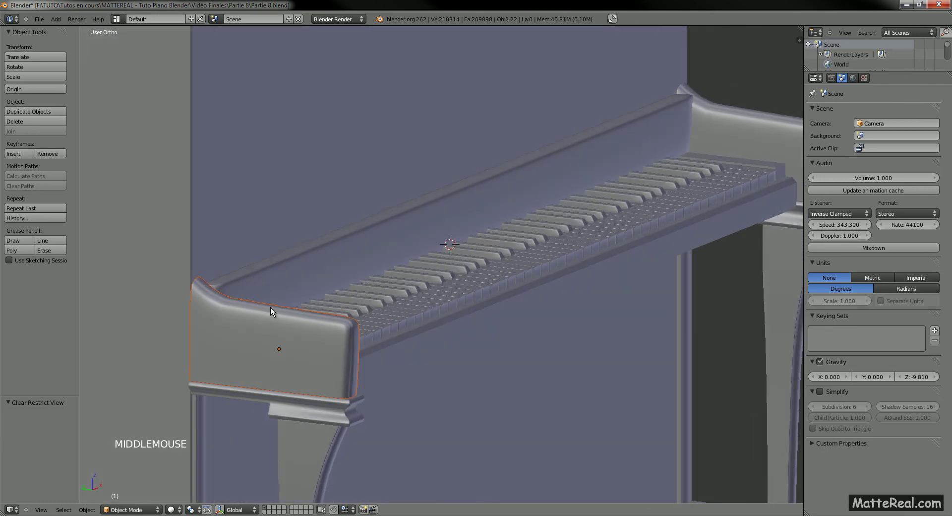
pyautogui.press('h')
# Add a lengthwise loop cut to the board and slide it down close to the bottom edge
pyautogui.keyDown('shift'); pyautogui.moveTo(317, 328); pyautogui.dragTo(254, 294, button='middle'); pyautogui.keyUp('shift')
pyautogui.rightClick(257, 295)
pyautogui.hotkey('ctrl', 'r')
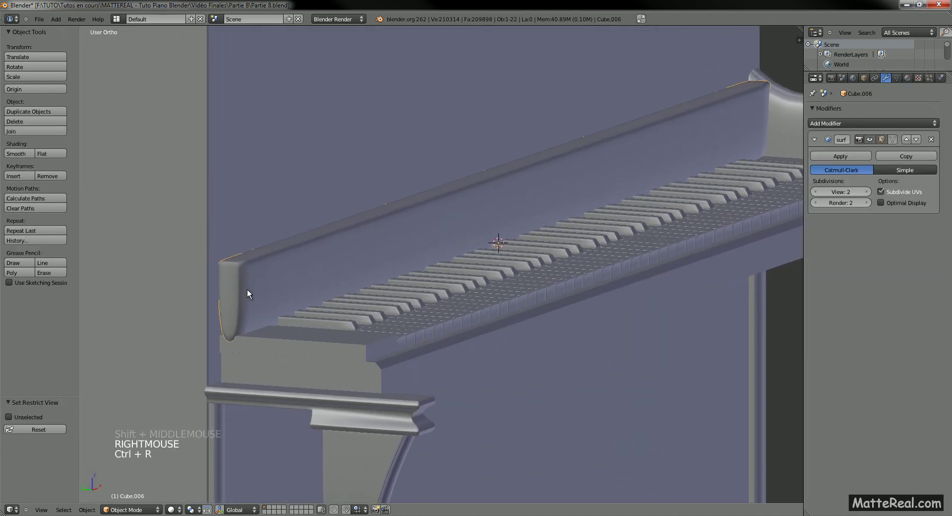
pyautogui.press('Tab')
pyautogui.hotkey('ctrl', 'r')
pyautogui.click(242, 286)
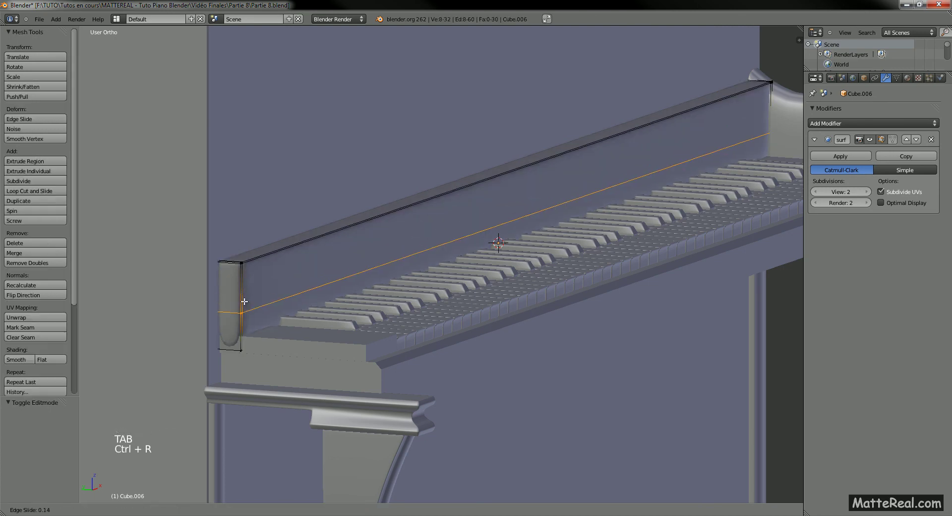
pyautogui.keyDown('shift'); pyautogui.click(253, 329); pyautogui.keyUp('shift')
pyautogui.press('a')
# Add a loop cut through the board's thickness and slide it close to the front face
pyautogui.hotkey('ctrl', 'r')
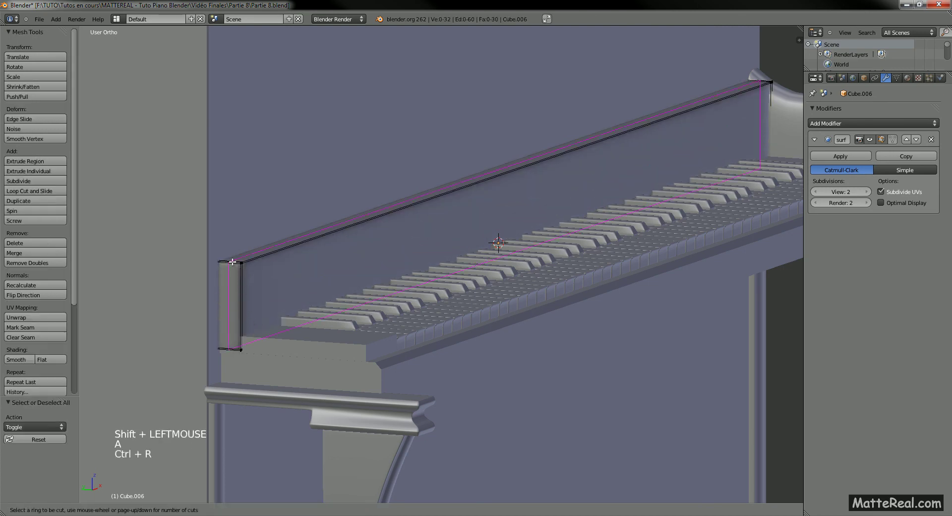
pyautogui.click(233, 263)
pyautogui.click(246, 267)
pyautogui.press('a')
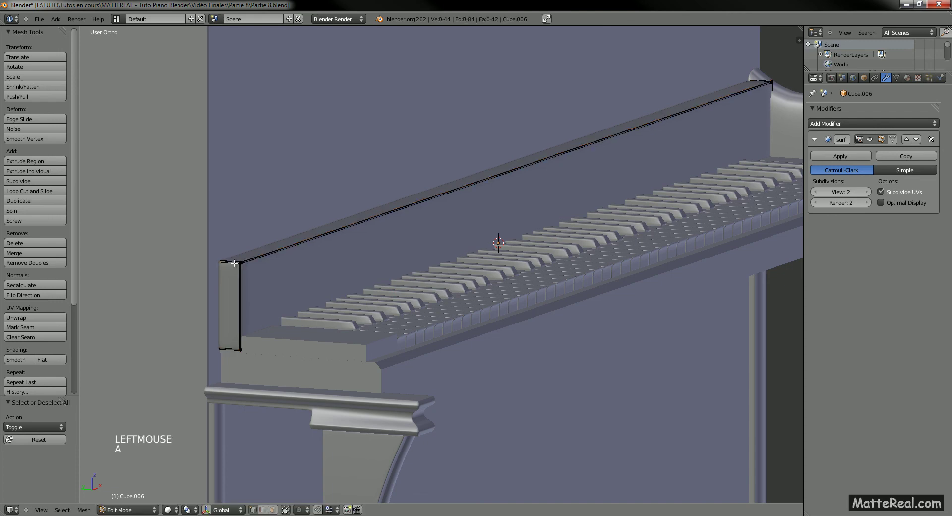
# Add another loop cut through the board's thickness, placed close to the back face
pyautogui.hotkey('ctrl', 'r')
pyautogui.click(218, 272)
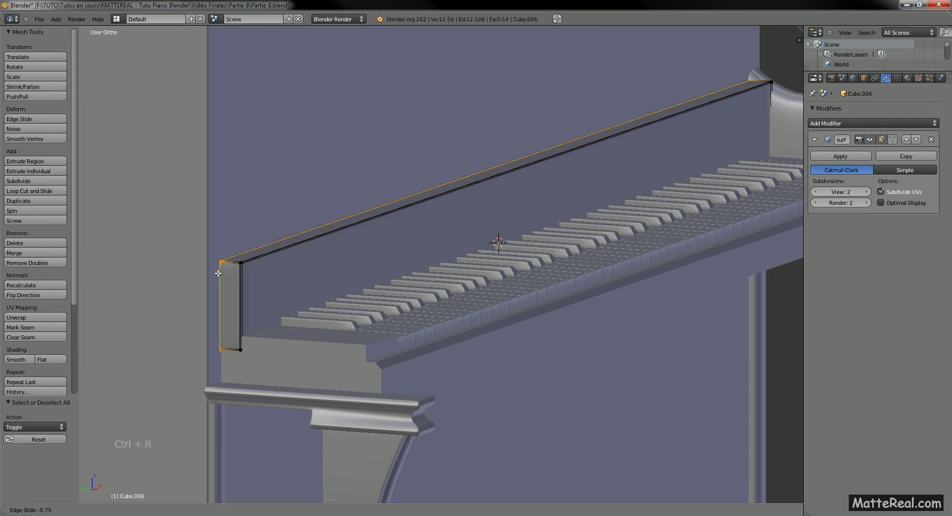
pyautogui.click(221, 272)
# Shift the rear loop about 0.1 units along Y to tighten the back edge, then return to Object Mode
pyautogui.press('z')
pyautogui.keyDown('shift'); pyautogui.moveTo(244, 272); pyautogui.dragTo(311, 302, button='middle'); pyautogui.keyUp('shift')
pyautogui.press('g')
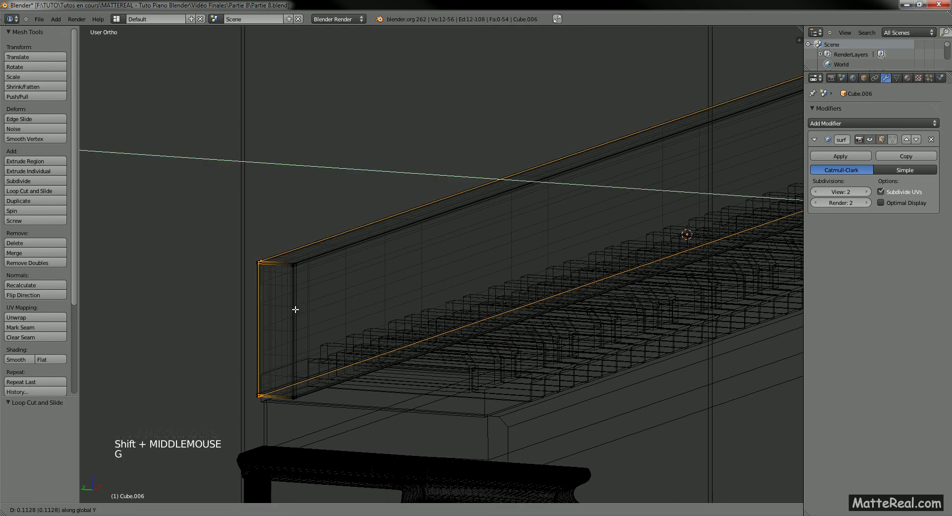
pyautogui.keyDown('shift'); pyautogui.click(296, 310); pyautogui.keyUp('shift')
pyautogui.press('z')
pyautogui.press('Tab')
pyautogui.moveTo(310, 285); pyautogui.dragTo(264, 299, button='middle')
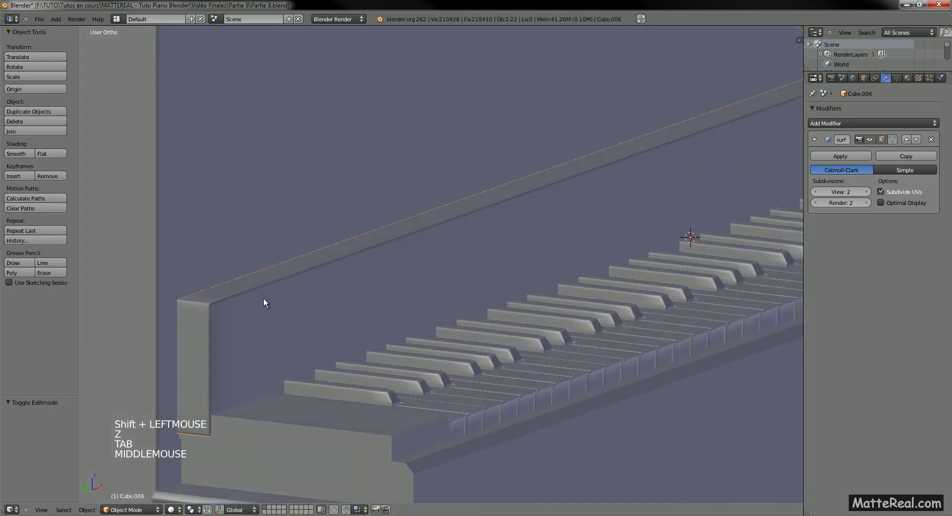
pyautogui.keyDown('shift'); pyautogui.moveTo(203, 307); pyautogui.dragTo(315, 293, button='middle'); pyautogui.keyUp('shift')
# Add a loop cut centred in the board's thickness, between the front and back supporting loops
pyautogui.press('Tab')
pyautogui.press('Tab')
pyautogui.press('Tab')
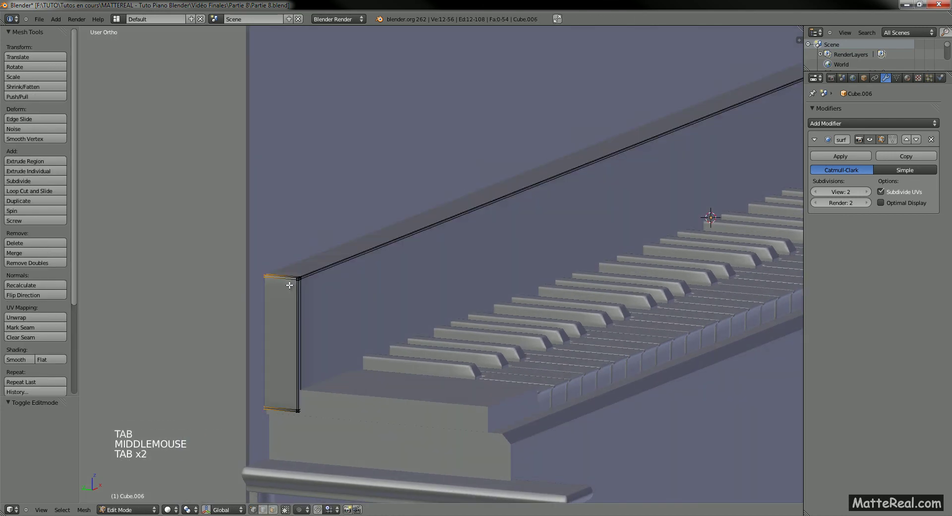
pyautogui.press('a')
pyautogui.press('a')
pyautogui.press('a')
pyautogui.hotkey('ctrl', 'r')
pyautogui.click(278, 286)
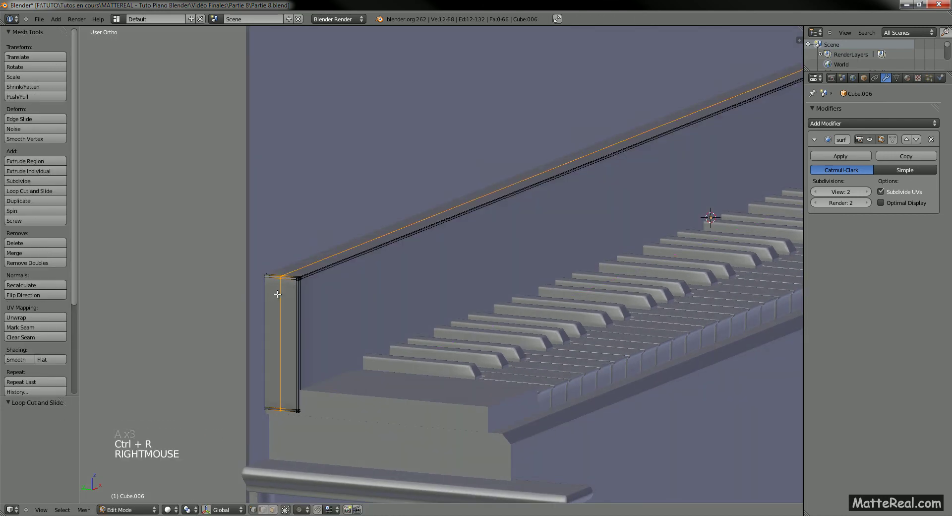
# Lower only the top edge of the centre loop about 0.5 units along Z, excluding its bottom vertices at both ends
pyautogui.press('z')
pyautogui.keyDown('shift'); pyautogui.moveTo(278, 294); pyautogui.dragTo(273, 317, button='middle'); pyautogui.keyUp('shift')
pyautogui.press('b')
pyautogui.moveTo(249, 398); pyautogui.dragTo(314, 440, button='middle')
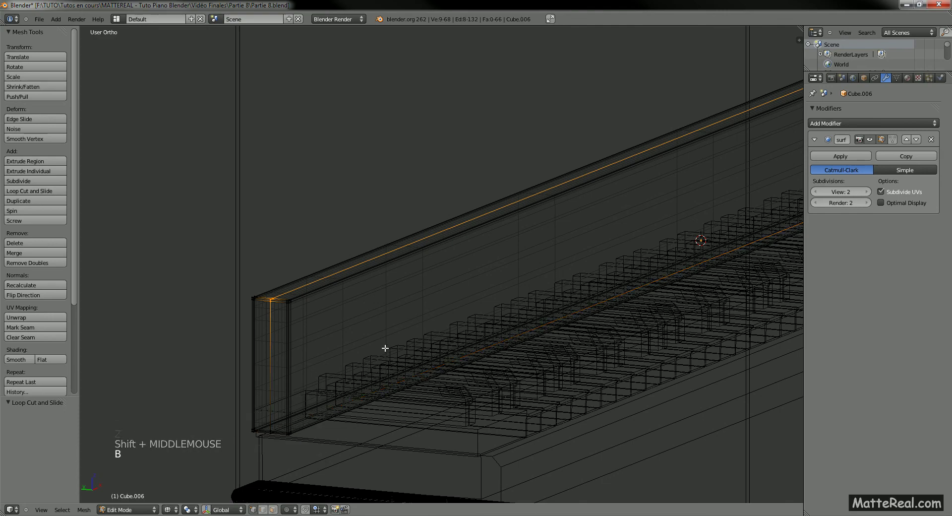
pyautogui.keyDown('shift'); pyautogui.moveTo(386, 345); pyautogui.dragTo(210, 338, button='middle'); pyautogui.keyUp('shift')
pyautogui.keyDown('shift'); pyautogui.moveTo(369, 302); pyautogui.dragTo(198, 339, button='middle'); pyautogui.keyUp('shift')
pyautogui.keyDown('shift'); pyautogui.moveTo(509, 199); pyautogui.dragTo(353, 245, button='middle'); pyautogui.keyUp('shift')
pyautogui.press('b')
pyautogui.moveTo(606, 152); pyautogui.dragTo(638, 181, button='middle')
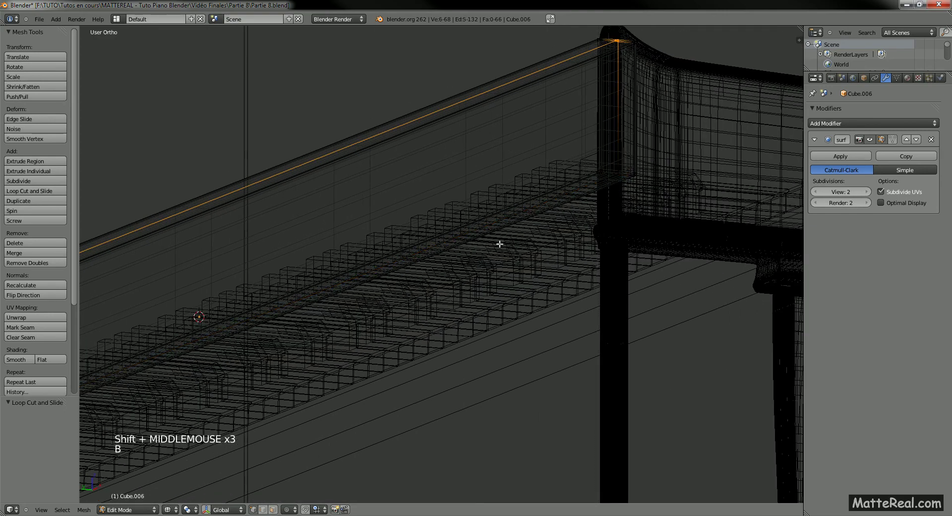
pyautogui.keyDown('shift'); pyautogui.moveTo(94, 354); pyautogui.dragTo(355, 299, button='middle'); pyautogui.keyUp('shift')
pyautogui.press('z')
pyautogui.moveTo(130, 350)
pyautogui.keyDown('shift'); pyautogui.mouseDown(button='middle')
pyautogui.moveTo(280, 300)
pyautogui.moveTo(276, 283)
pyautogui.mouseUp(button='middle'); pyautogui.keyUp('shift')
pyautogui.press('g')
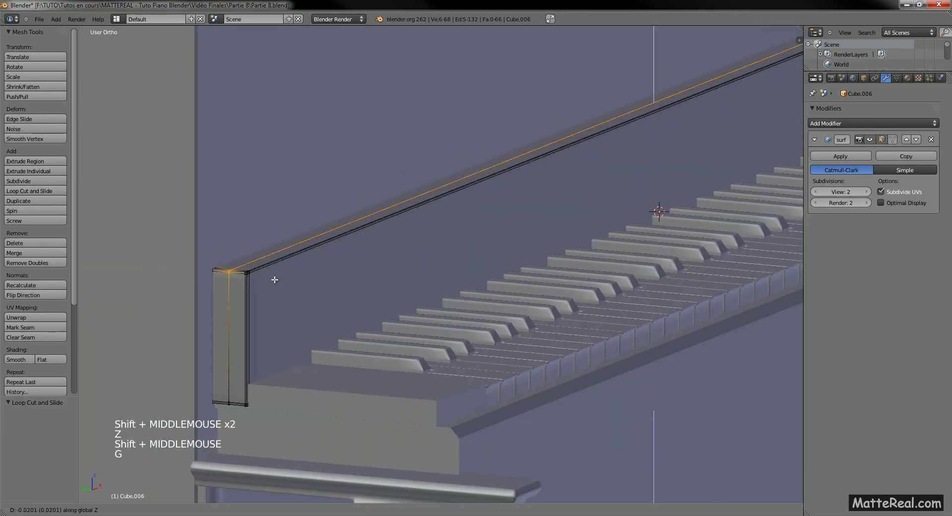
pyautogui.press('z')
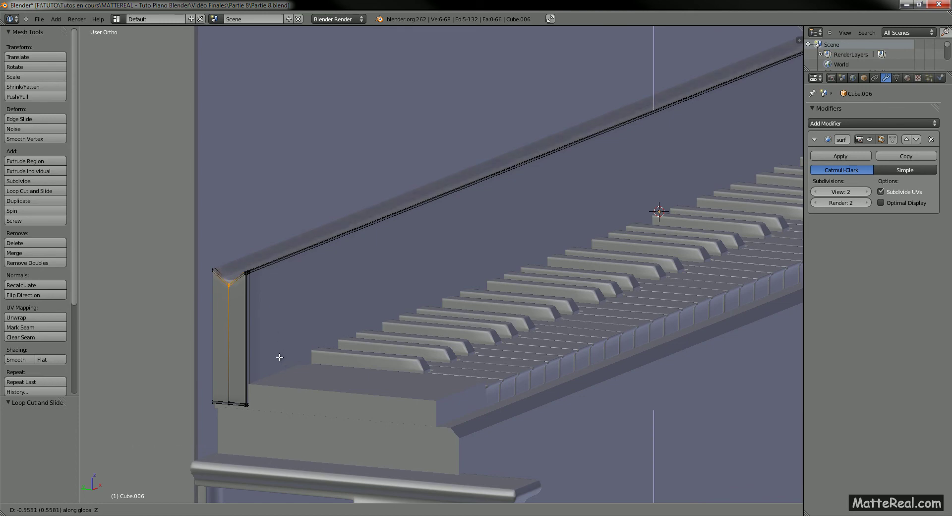
pyautogui.keyDown('shift'); pyautogui.click(264, 325); pyautogui.keyUp('shift')
pyautogui.press('a')
# Select the board's front top edge loops at both ends and lower them 0.975 units along Z to slope the top
pyautogui.press('z')
pyautogui.press('b')
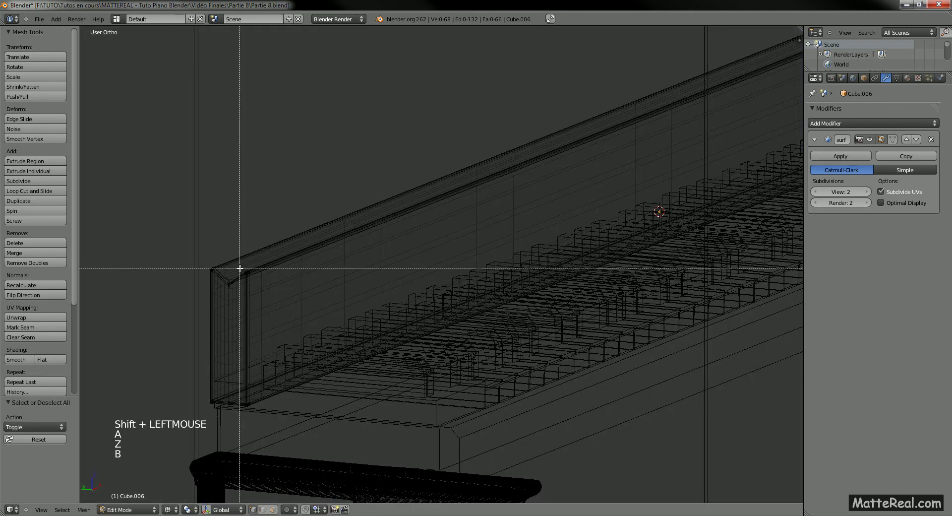
pyautogui.moveTo(238, 269); pyautogui.dragTo(292, 282)
pyautogui.keyDown('shift'); pyautogui.moveTo(292, 282); pyautogui.dragTo(404, 236, button='middle'); pyautogui.keyUp('shift')
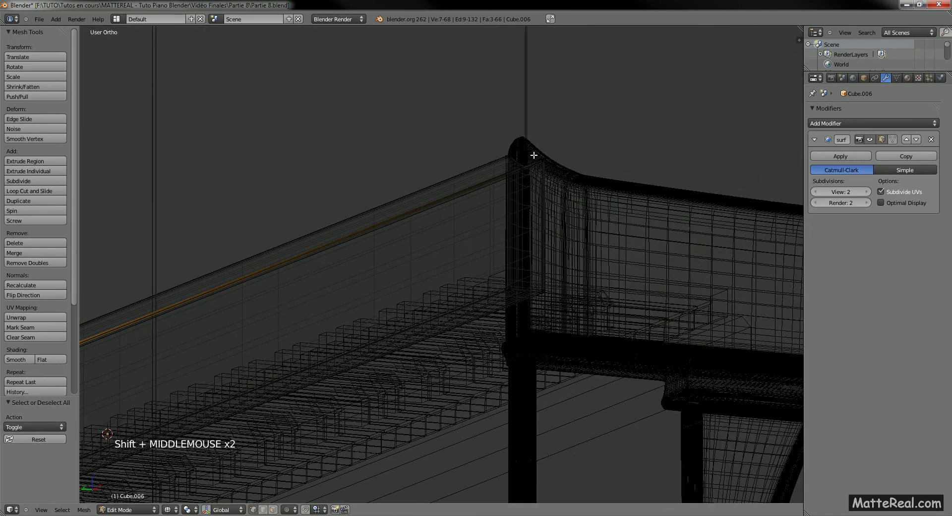
pyautogui.press('b')
pyautogui.moveTo(534, 153); pyautogui.dragTo(562, 168)
pyautogui.keyDown('shift'); pyautogui.moveTo(367, 299); pyautogui.dragTo(506, 233, button='middle'); pyautogui.keyUp('shift')
pyautogui.keyDown('shift'); pyautogui.moveTo(341, 307); pyautogui.dragTo(595, 193, button='middle'); pyautogui.keyUp('shift')
pyautogui.keyDown('shift'); pyautogui.moveTo(308, 312); pyautogui.dragTo(441, 280, button='middle'); pyautogui.keyUp('shift')
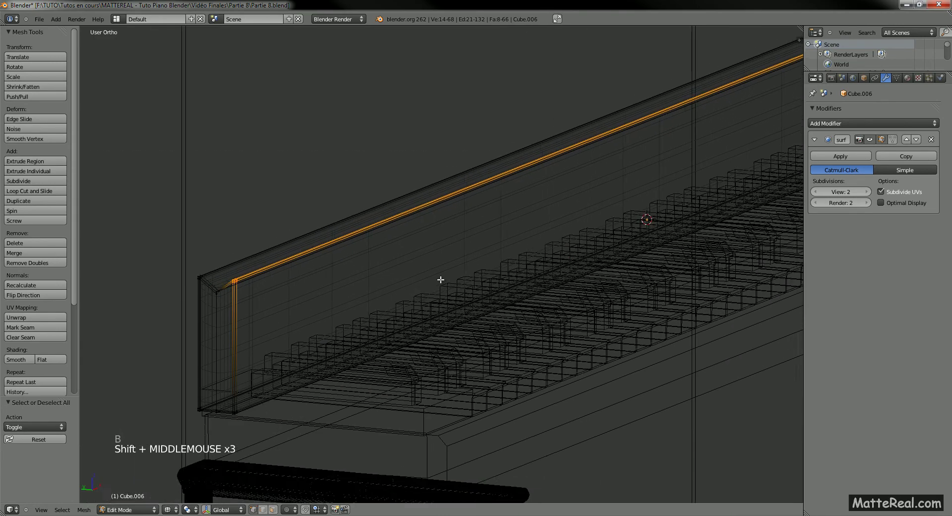
pyautogui.press('z')
pyautogui.press('g')
pyautogui.press('z')
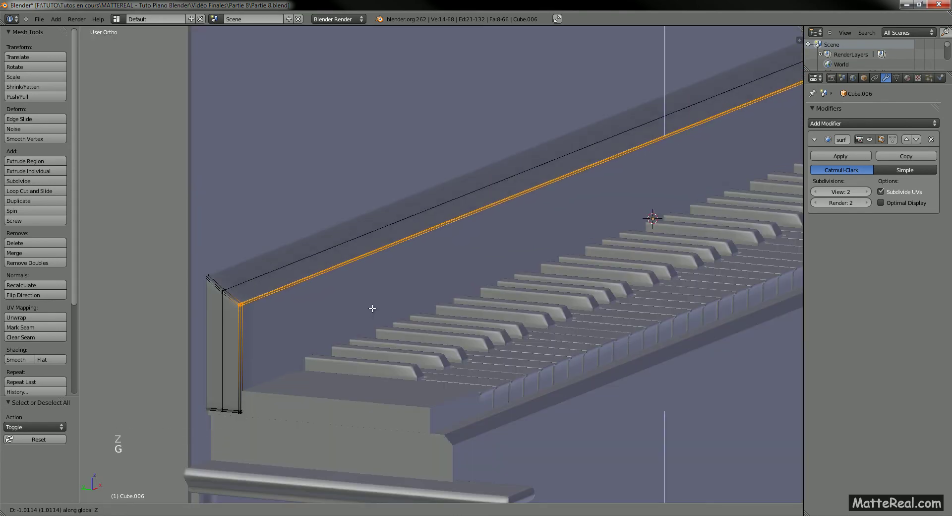
pyautogui.keyDown('shift'); pyautogui.click(370, 293); pyautogui.keyUp('shift')
# Select the centre top edge at both ends and lower it slightly along Z to give the sloped top a concave curve
pyautogui.moveTo(370, 293); pyautogui.dragTo(459, 198, button='middle')
pyautogui.press('z')
pyautogui.press('z')
pyautogui.press('z')
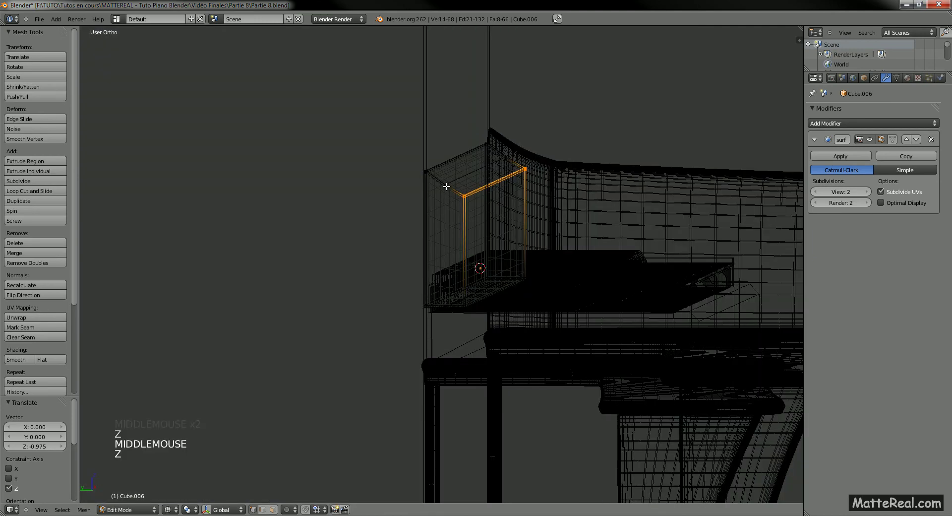
pyautogui.press('a')
pyautogui.press('b')
pyautogui.moveTo(444, 181); pyautogui.dragTo(453, 195)
pyautogui.press('b')
pyautogui.press('b')
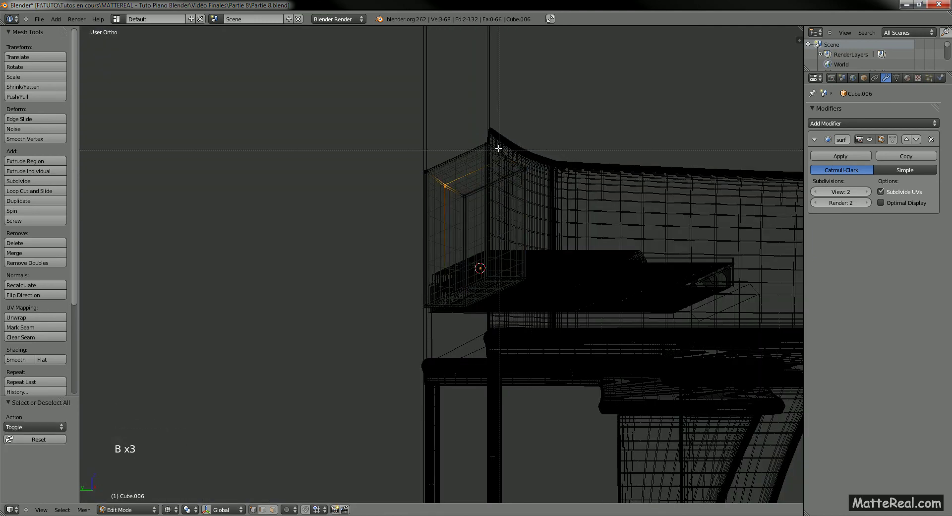
pyautogui.moveTo(499, 147); pyautogui.dragTo(521, 165)
pyautogui.press('z')
pyautogui.press('g')
pyautogui.press('z')
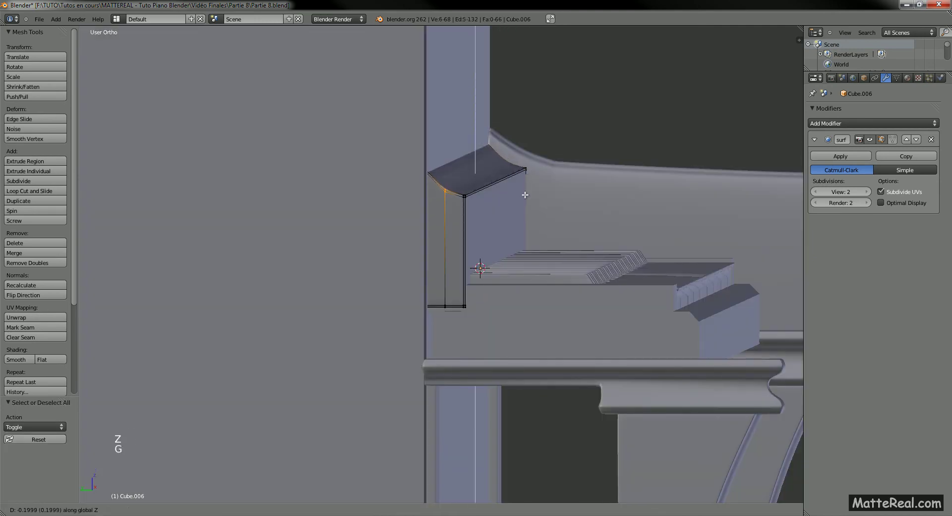
pyautogui.keyDown('shift'); pyautogui.click(526, 185); pyautogui.keyUp('shift')
pyautogui.press('a')
# Return to Object Mode and move the board about -0.055 units along Y to adjust its fit behind the keys
pyautogui.moveTo(510, 192); pyautogui.dragTo(511, 204, button='middle')
pyautogui.press('Tab')
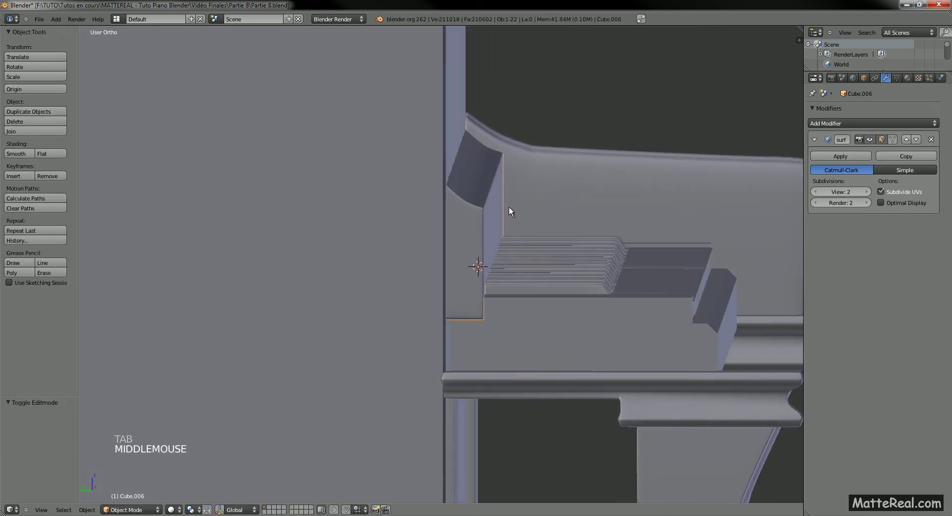
pyautogui.press('g')
pyautogui.press('y')
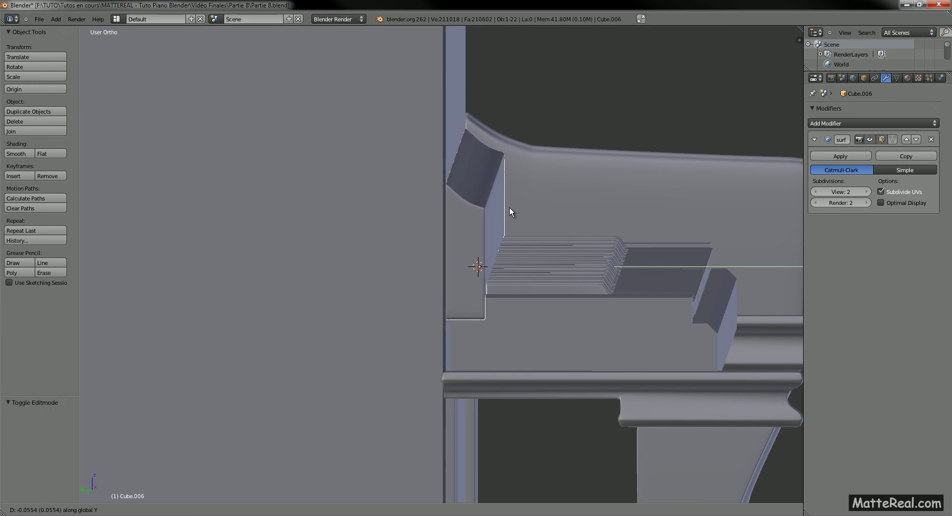
pyautogui.keyDown('shift'); pyautogui.click(510, 211); pyautogui.keyUp('shift')
pyautogui.press('a')
pyautogui.moveTo(516, 217); pyautogui.dragTo(484, 235, button='middle')
# Examine the board's concave top and its fit behind the keyboard from several angles, cancelling any trial moves
pyautogui.press('Tab')
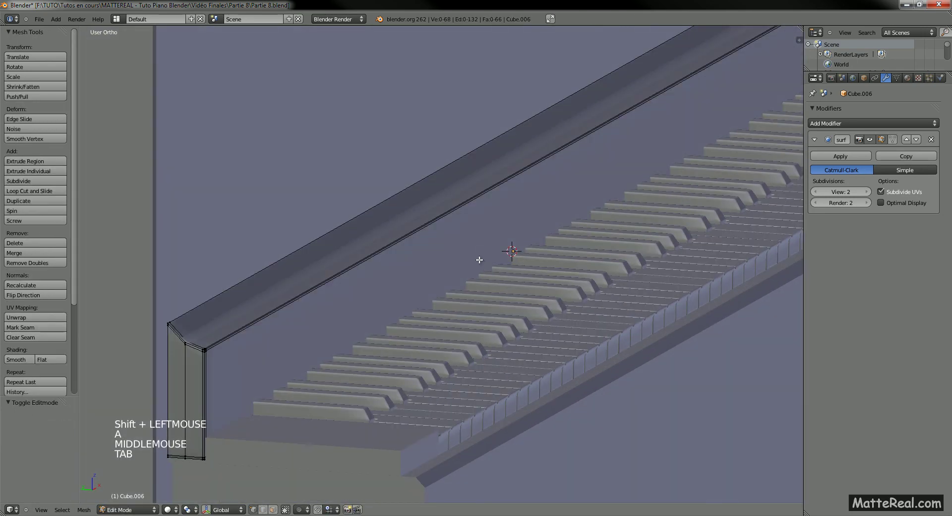
pyautogui.keyDown('ctrl'); pyautogui.moveTo(450, 279); pyautogui.dragTo(426, 268, button='middle'); pyautogui.keyUp('ctrl')
pyautogui.moveTo(426, 268); pyautogui.dragTo(397, 310, button='middle')
pyautogui.press('Tab')
pyautogui.moveTo(397, 310); pyautogui.dragTo(303, 347, button='middle')
pyautogui.rightClick(261, 350)
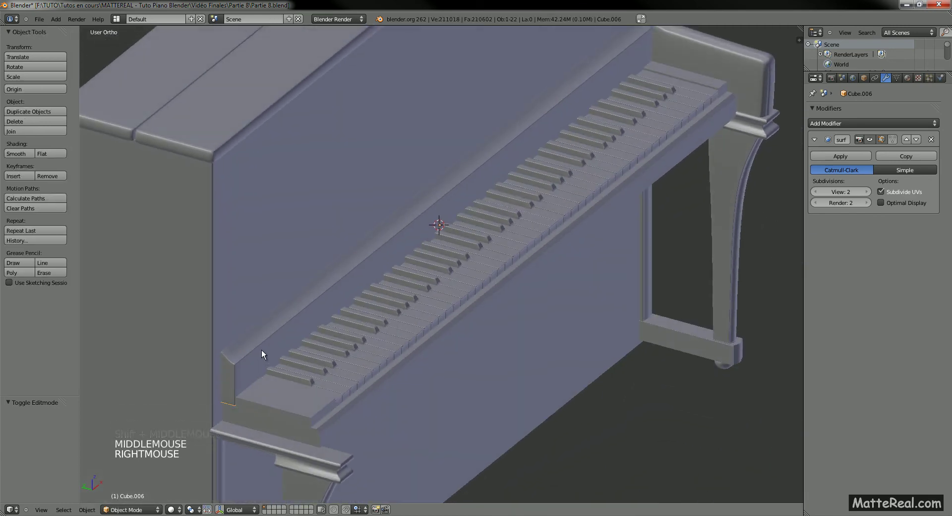
pyautogui.press('g')
pyautogui.press('g')
pyautogui.rightClick(327, 379)
pyautogui.moveTo(326, 378); pyautogui.dragTo(353, 352, button='middle')
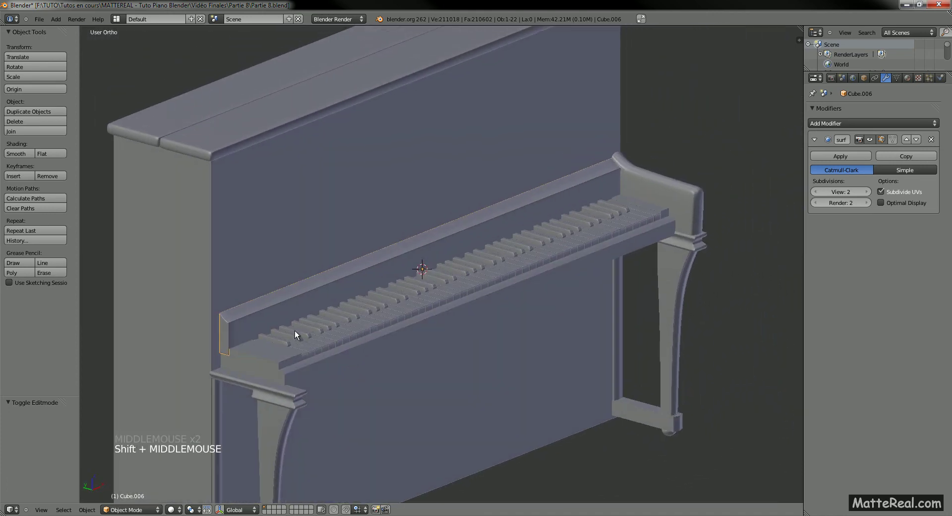
pyautogui.moveTo(275, 338); pyautogui.dragTo(316, 340, button='middle')
pyautogui.press('g')
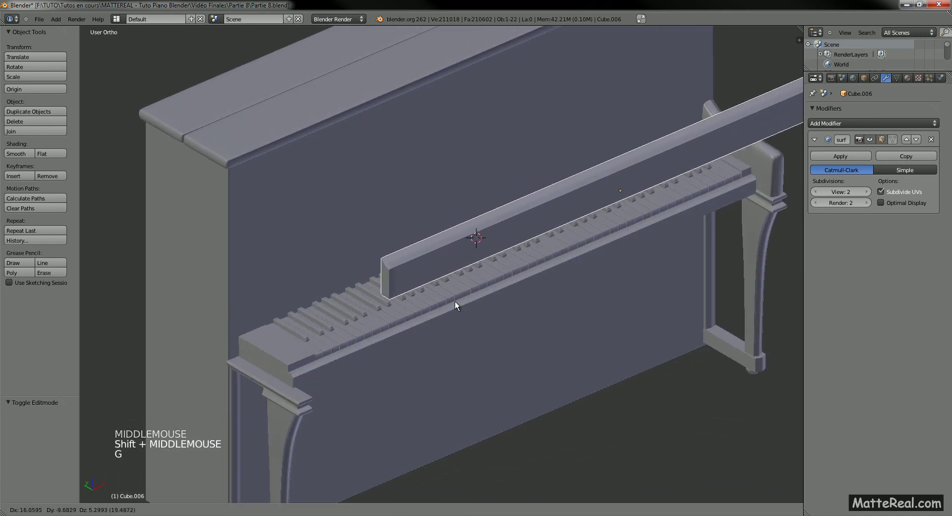
pyautogui.rightClick(453, 332)
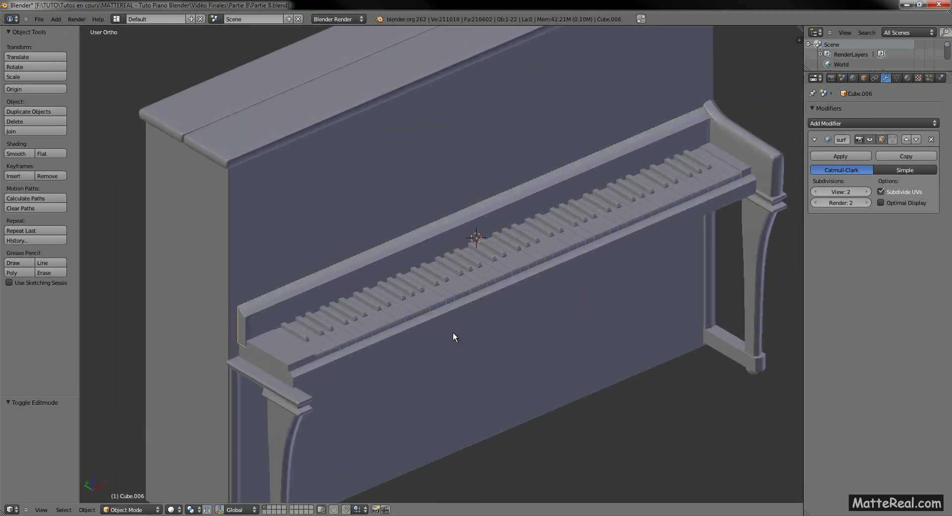
pyautogui.moveTo(345, 346); pyautogui.dragTo(330, 335, button='middle')
pyautogui.press('g')
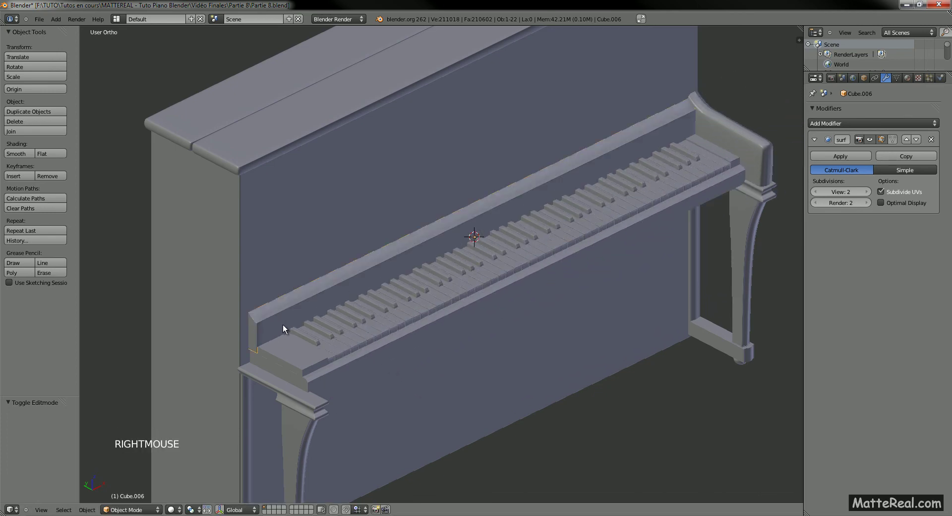
pyautogui.moveTo(297, 334); pyautogui.dragTo(420, 309, button='middle')
# Examine in wireframe how the black keys sit relative to the board, returning to solid shading
pyautogui.rightClick(420, 307)
pyautogui.press('z')
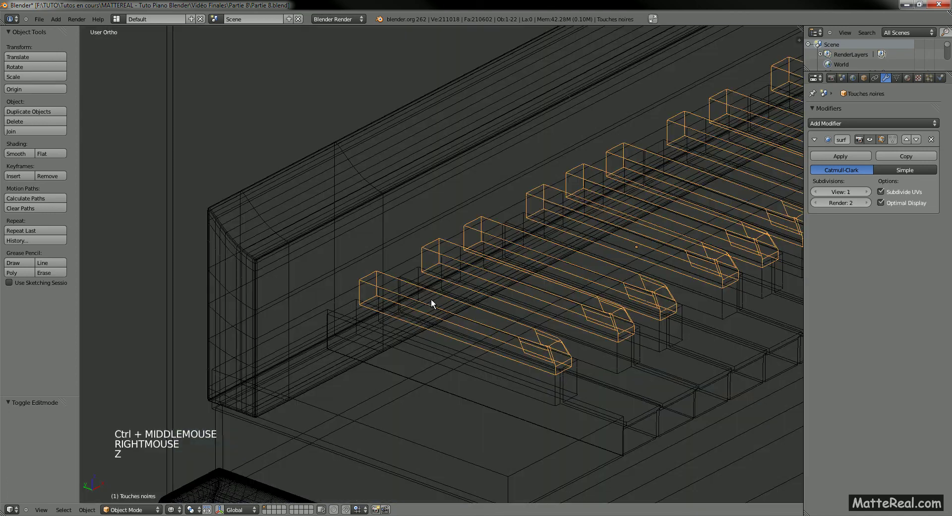
pyautogui.press('z')
pyautogui.keyDown('ctrl'); pyautogui.moveTo(364, 218); pyautogui.dragTo(367, 260, button='middle'); pyautogui.keyUp('ctrl')
pyautogui.rightClick(387, 240)
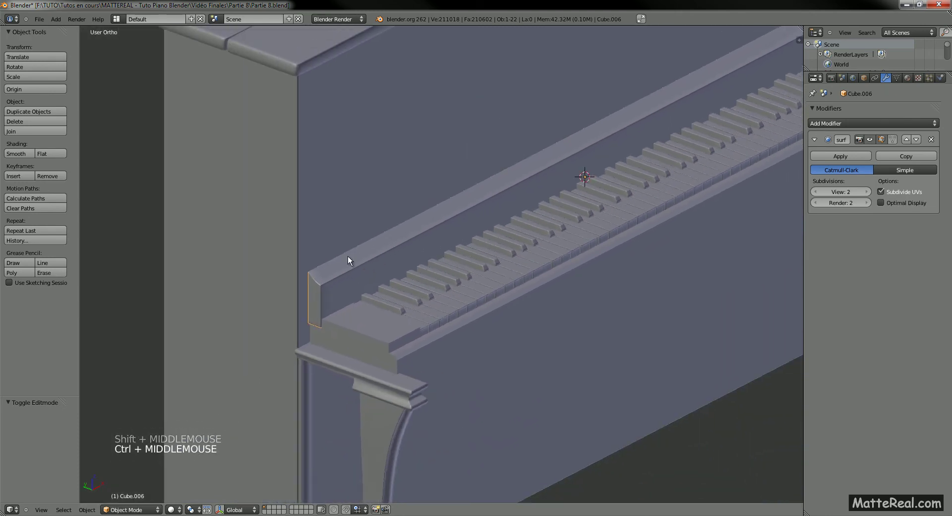
# Unhide the piano's hidden left arm and clear the selection
pyautogui.hotkey('alt', 'h')
pyautogui.keyDown('shift'); pyautogui.moveTo(424, 283); pyautogui.dragTo(227, 123, button='middle'); pyautogui.keyUp('shift')
pyautogui.press('a')
# Duplicate both vertical strips beside the piano's legs and place the copies 30.086 units higher along Z, beside the upper panel
pyautogui.rightClick(207, 372)
pyautogui.keyDown('shift'); pyautogui.moveTo(218, 389); pyautogui.dragTo(265, 373, button='middle'); pyautogui.keyUp('shift')
pyautogui.keyDown('shift'); pyautogui.moveTo(372, 199); pyautogui.dragTo(260, 220, button='middle'); pyautogui.keyUp('shift')
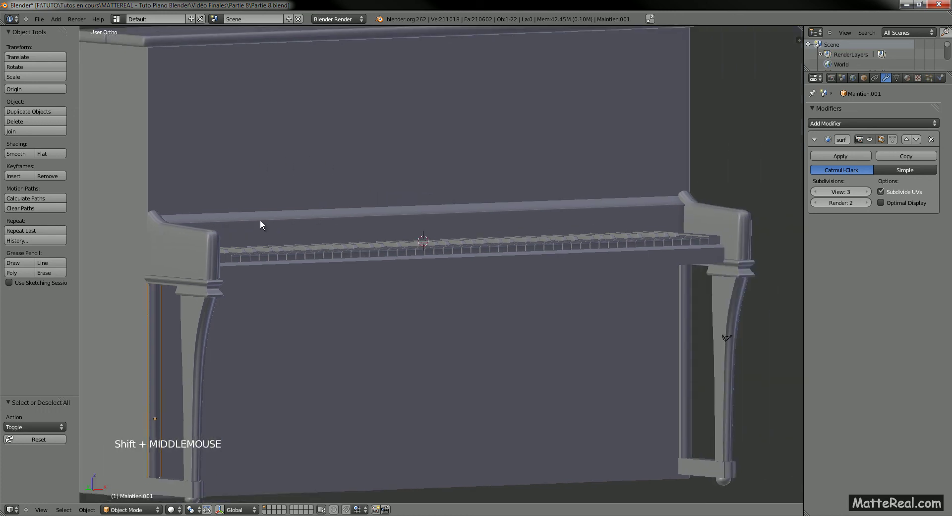
pyautogui.keyDown('ctrl'); pyautogui.moveTo(387, 249); pyautogui.dragTo(420, 260, button='middle'); pyautogui.keyUp('ctrl')
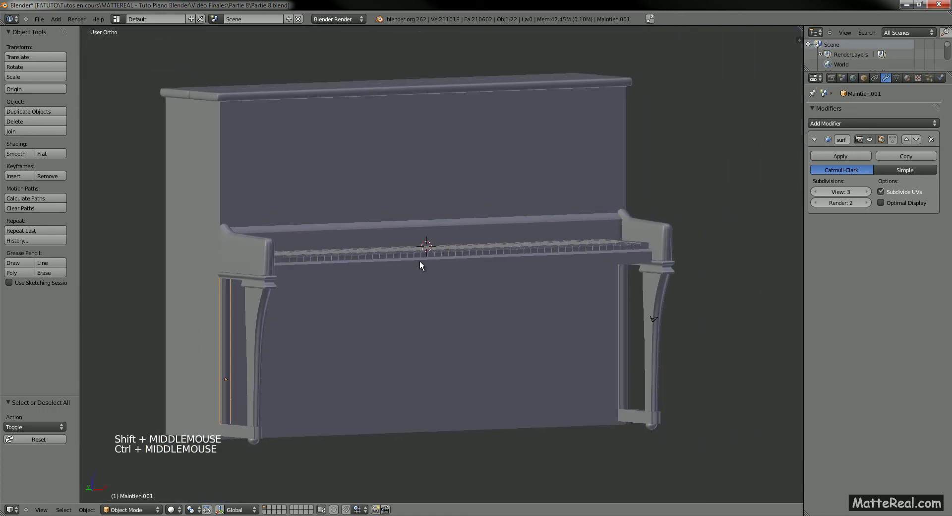
pyautogui.keyDown('shift'); pyautogui.rightClick(622, 283); pyautogui.keyUp('shift')
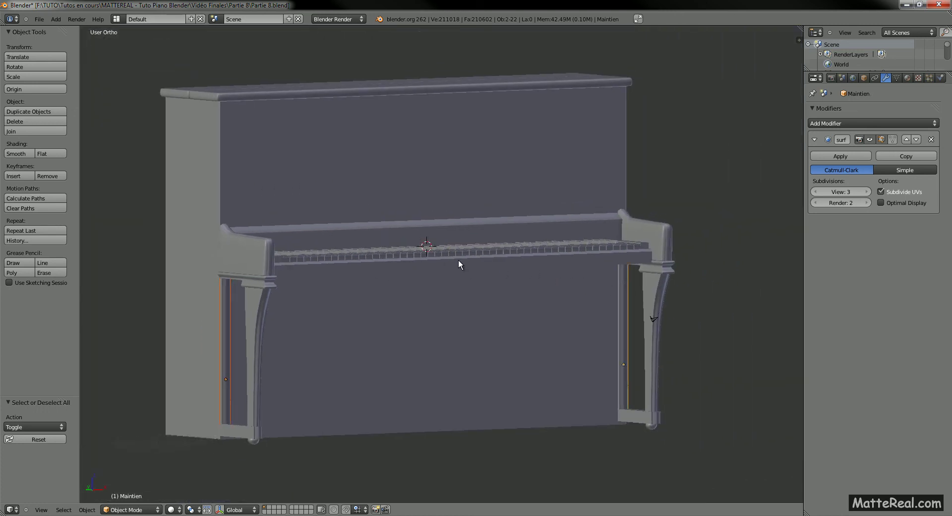
pyautogui.hotkey('shift', 'd')
pyautogui.press('z')
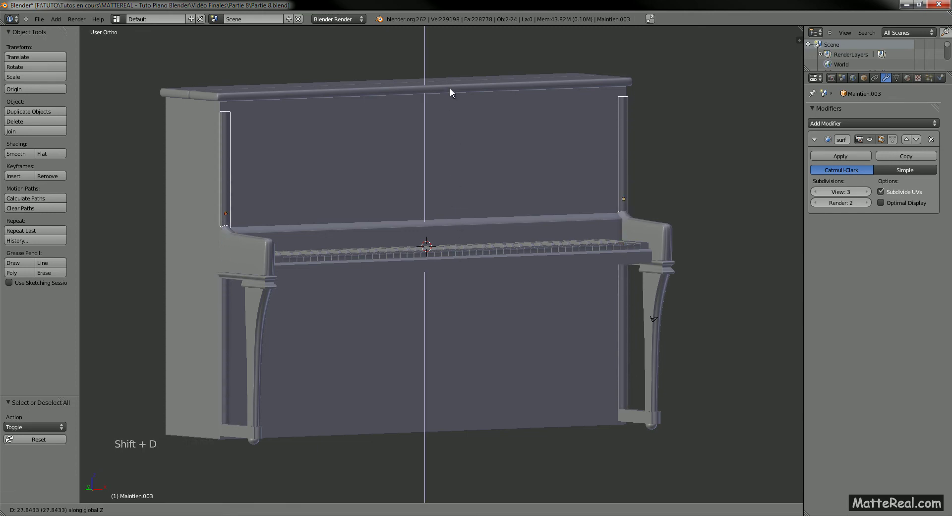
pyautogui.keyDown('shift'); pyautogui.click(448, 79); pyautogui.keyUp('shift')
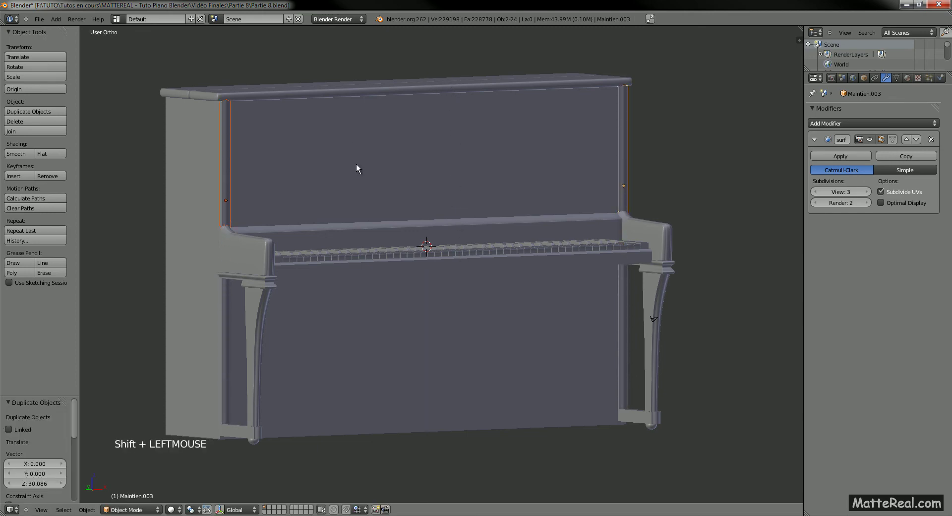
# Move the two duplicated upper strips about 0.064 units along Y to seat them against the piano body
pyautogui.moveTo(356, 163); pyautogui.dragTo(407, 239, button='middle')
pyautogui.press('g')
pyautogui.press('y')
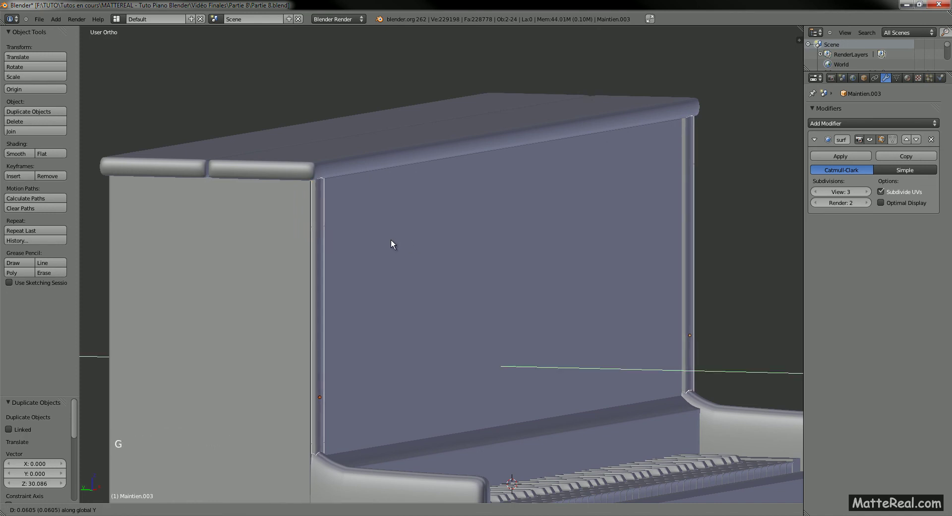
pyautogui.keyDown('shift'); pyautogui.click(394, 246); pyautogui.keyUp('shift')
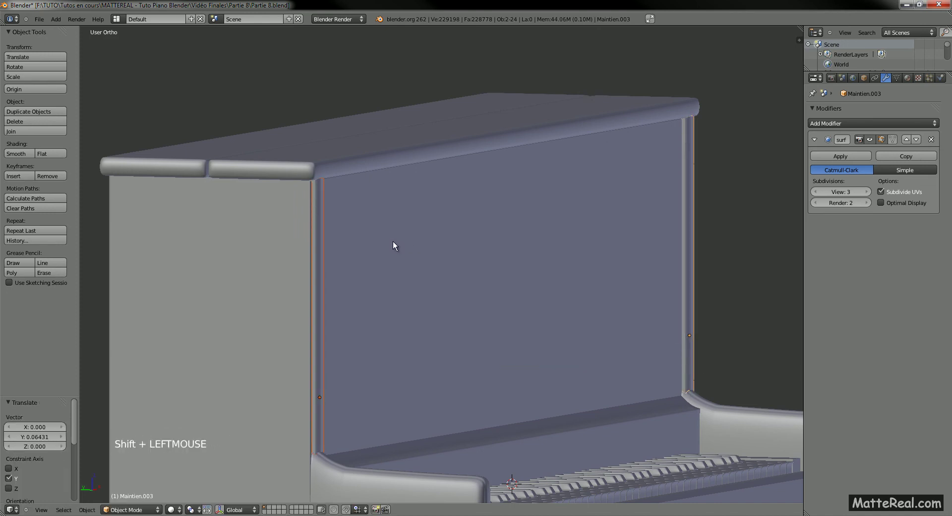
# Select the left and right upper strips and join them into a single object
pyautogui.keyDown('shift'); pyautogui.moveTo(314, 173); pyautogui.dragTo(325, 187, button='middle'); pyautogui.keyUp('shift')
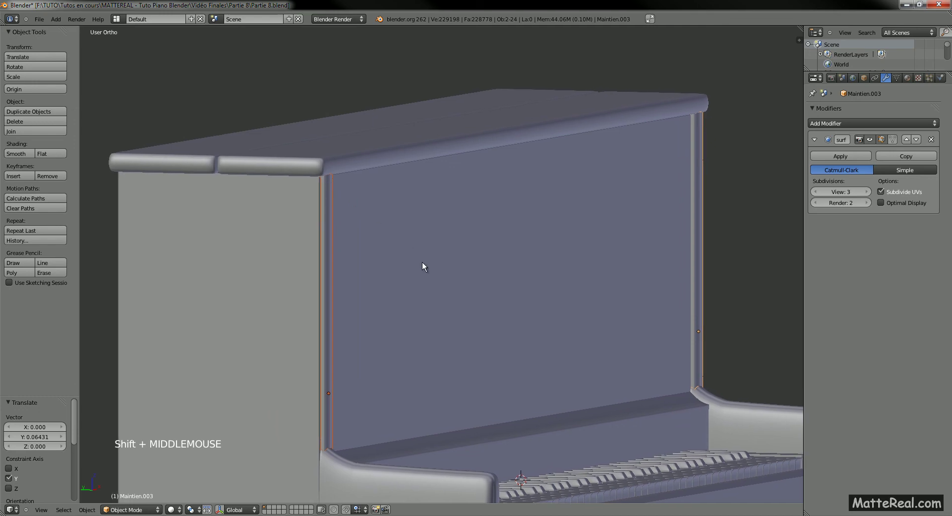
pyautogui.moveTo(423, 266); pyautogui.dragTo(454, 250, button='middle')
pyautogui.keyDown('shift'); pyautogui.moveTo(322, 336); pyautogui.dragTo(311, 339, button='middle'); pyautogui.keyUp('shift')
pyautogui.keyDown('ctrl'); pyautogui.moveTo(362, 321); pyautogui.dragTo(353, 297, button='middle'); pyautogui.keyUp('ctrl')
pyautogui.rightClick(218, 268)
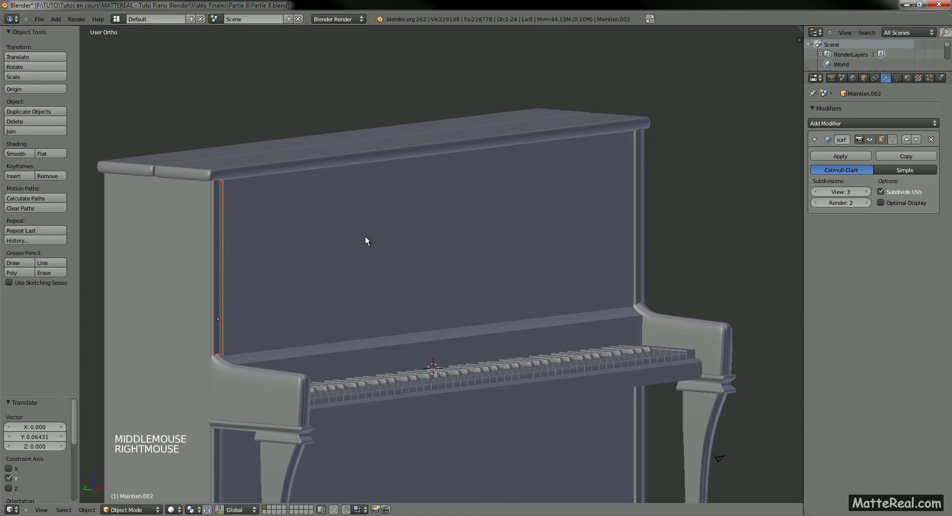
pyautogui.keyDown('shift'); pyautogui.rightClick(638, 184); pyautogui.keyUp('shift')
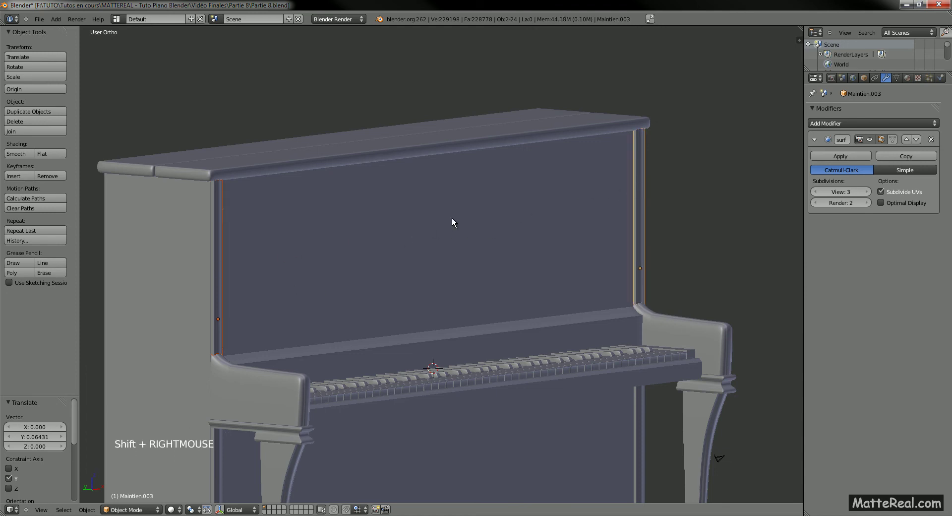
pyautogui.keyDown('shift'); pyautogui.moveTo(451, 216); pyautogui.dragTo(461, 207, button='middle'); pyautogui.keyUp('shift')
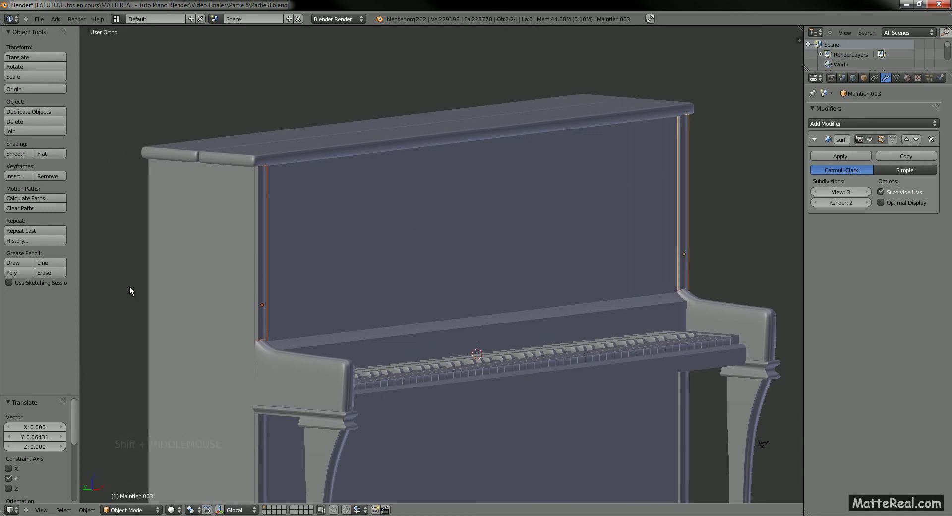
pyautogui.hotkey('ctrl', 'j')
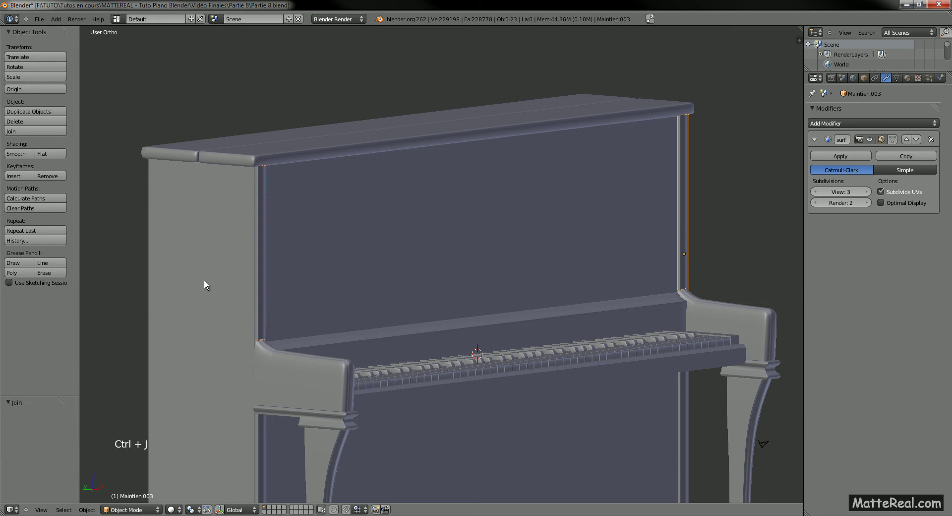
# Check that the joined upper strips move together as one object, cancelling the trial move
pyautogui.press('a')
pyautogui.rightClick(261, 222)
pyautogui.press('g')
pyautogui.press('g')
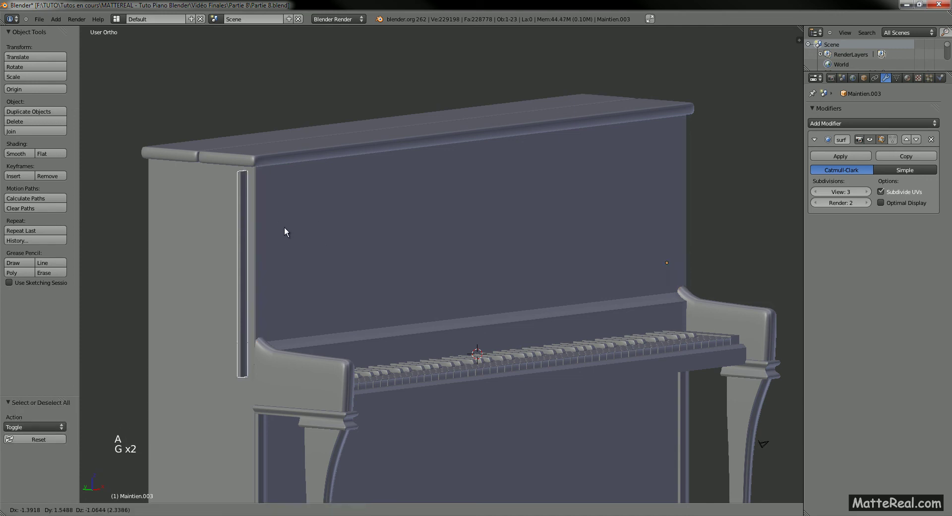
pyautogui.rightClick(362, 209)
# Shorten the upper strips by raising all their lower-end vertices along Z to just above the arms, and clear the selection
pyautogui.moveTo(362, 248); pyautogui.dragTo(217, 278, button='middle')
pyautogui.press('Tab')
pyautogui.press('a')
pyautogui.press('a')
pyautogui.press('z')
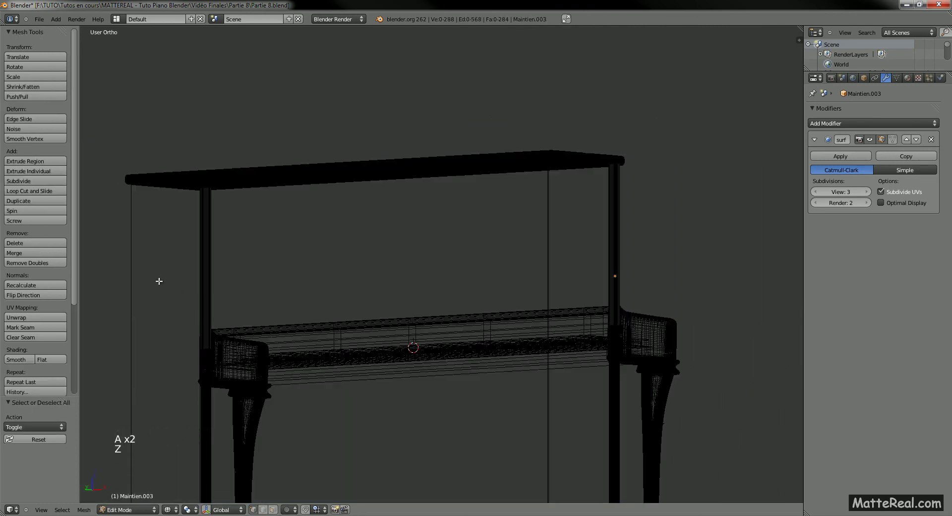
pyautogui.press('b')
pyautogui.moveTo(156, 278)
pyautogui.mouseDown()
pyautogui.moveTo(568, 329)
pyautogui.moveTo(695, 411)
pyautogui.mouseUp()
pyautogui.press('z')
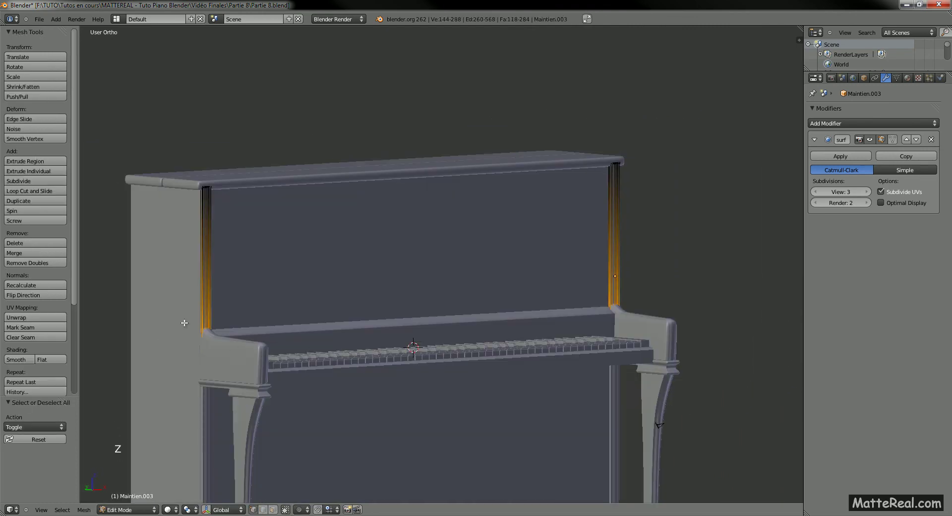
pyautogui.press('g')
pyautogui.press('z')
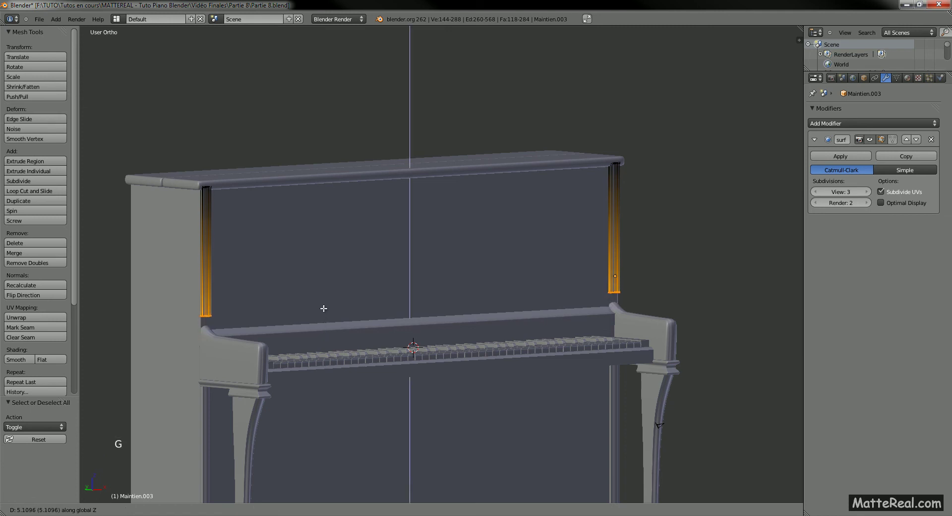
pyautogui.keyDown('shift'); pyautogui.click(324, 330); pyautogui.keyUp('shift')
pyautogui.press('a')
pyautogui.press('Tab')
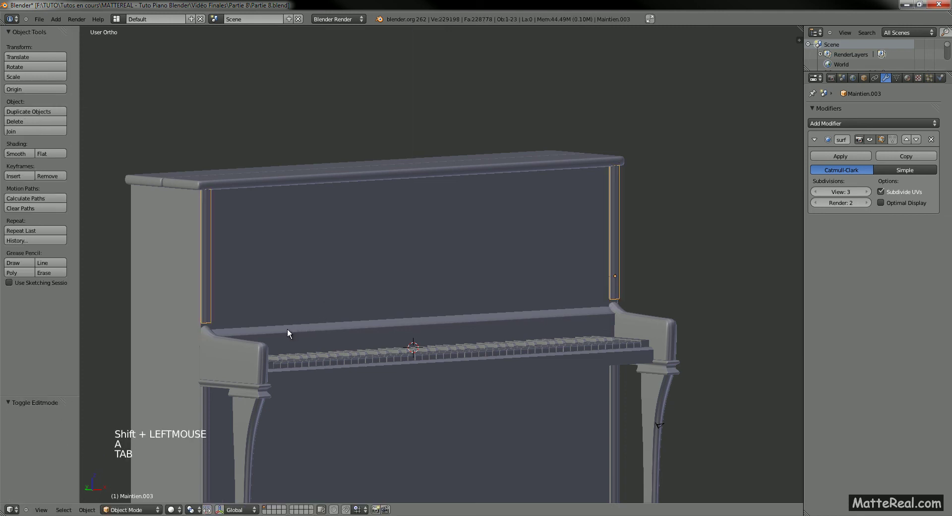
pyautogui.moveTo(287, 329); pyautogui.dragTo(340, 306, button='middle')
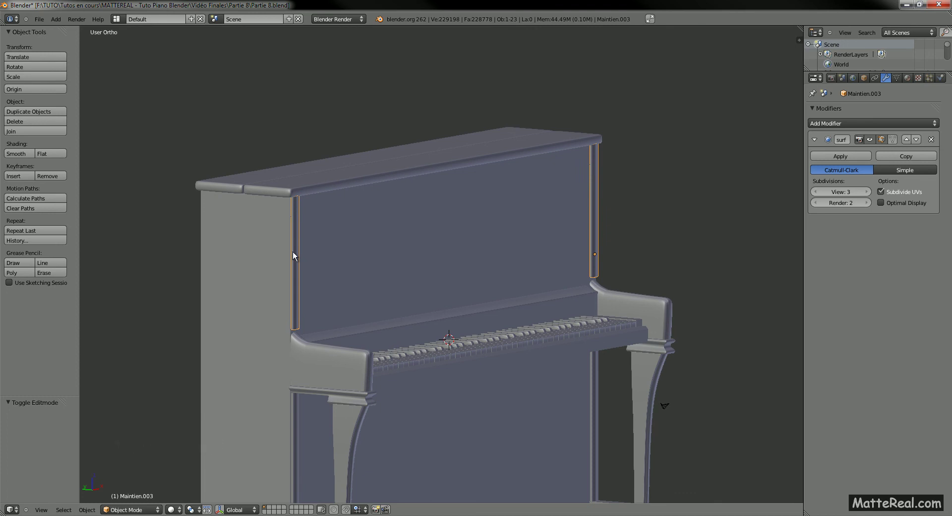
pyautogui.press('a')
# Add a cube at the 3D cursor and, in front view, raise it 4.872 units along Z to the board's top edge
pyautogui.keyDown('shift'); pyautogui.moveTo(307, 293); pyautogui.dragTo(285, 298, button='middle'); pyautogui.keyUp('shift')
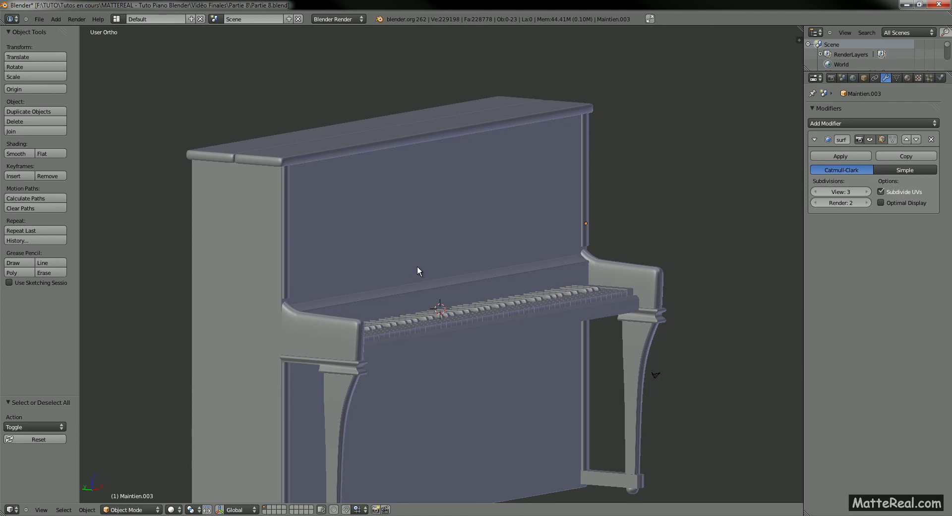
pyautogui.press('KP_1')
pyautogui.keyDown('shift'); pyautogui.moveTo(347, 259); pyautogui.dragTo(351, 237, button='middle'); pyautogui.keyUp('shift')
pyautogui.press('KP_7')
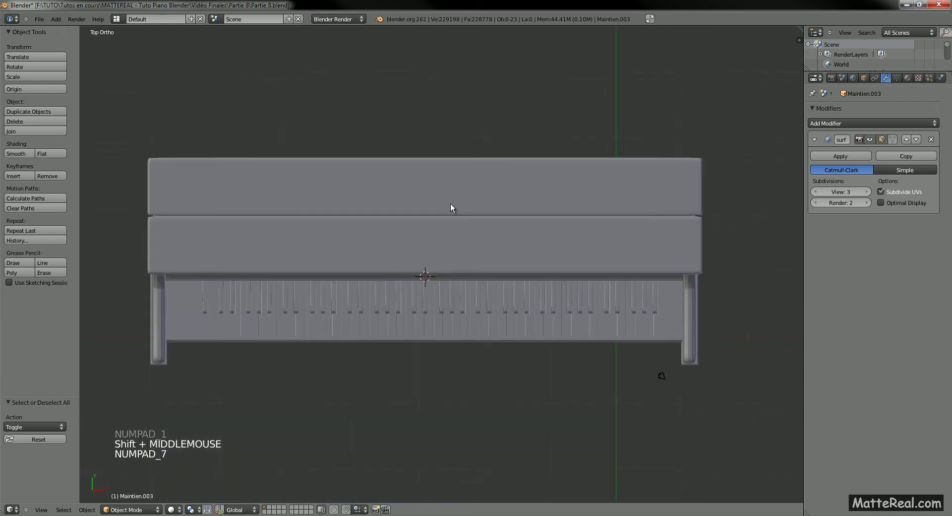
pyautogui.press('KP_1')
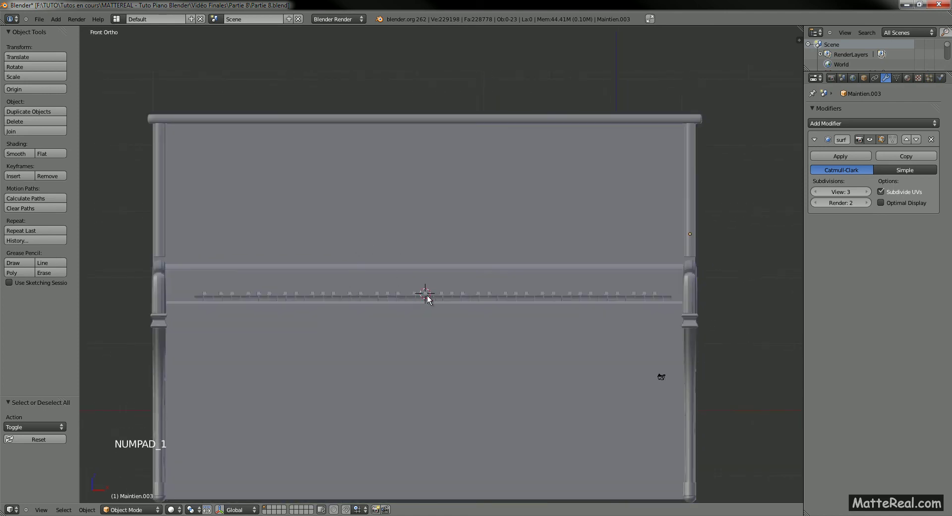
pyautogui.keyDown('shift'); pyautogui.moveTo(409, 300); pyautogui.dragTo(426, 291, button='middle'); pyautogui.keyUp('shift')
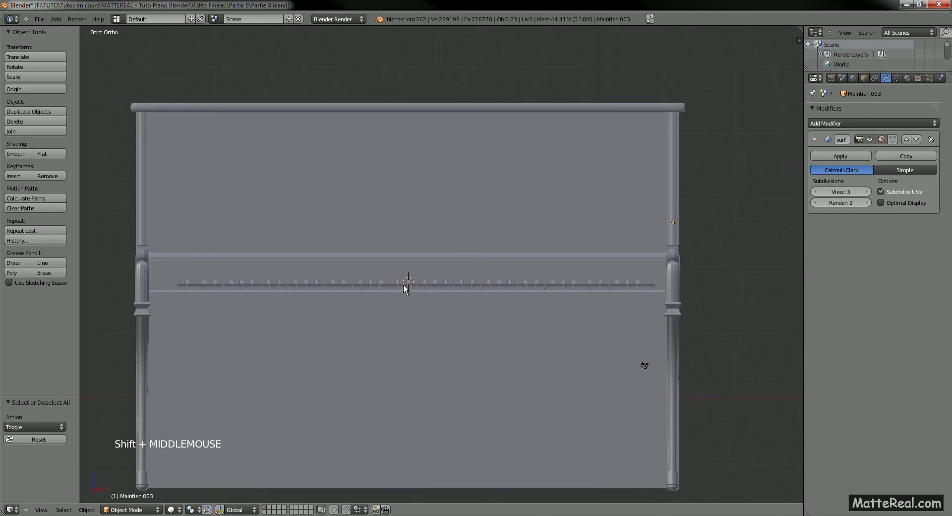
pyautogui.hotkey('shift', 'a')
pyautogui.click(427, 293)
pyautogui.press('g')
pyautogui.press('z')
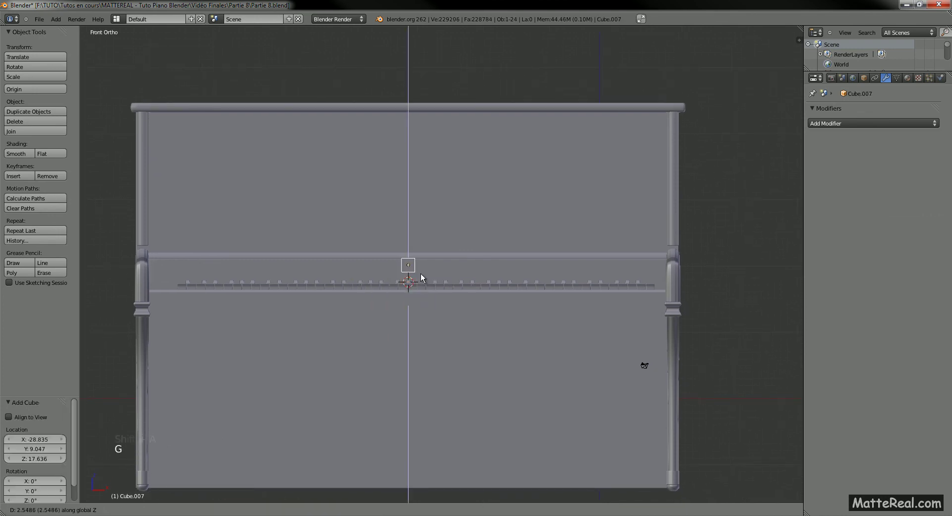
pyautogui.click(431, 262)
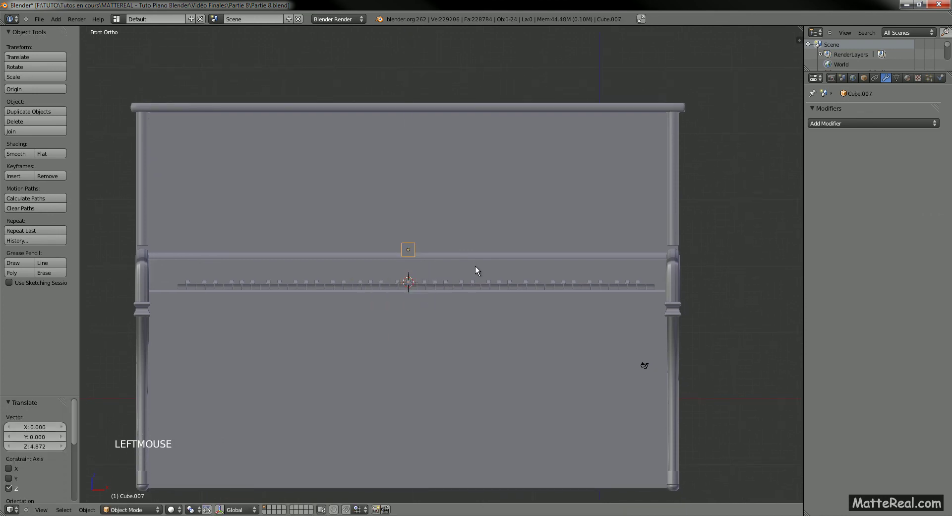
# Raise the cube 0.285 units along Z and flatten it slightly along Z, adjusting its height on the board's top edge
pyautogui.press('g')
pyautogui.keyDown('shift'); pyautogui.click(487, 260); pyautogui.keyUp('shift')
pyautogui.press('s')
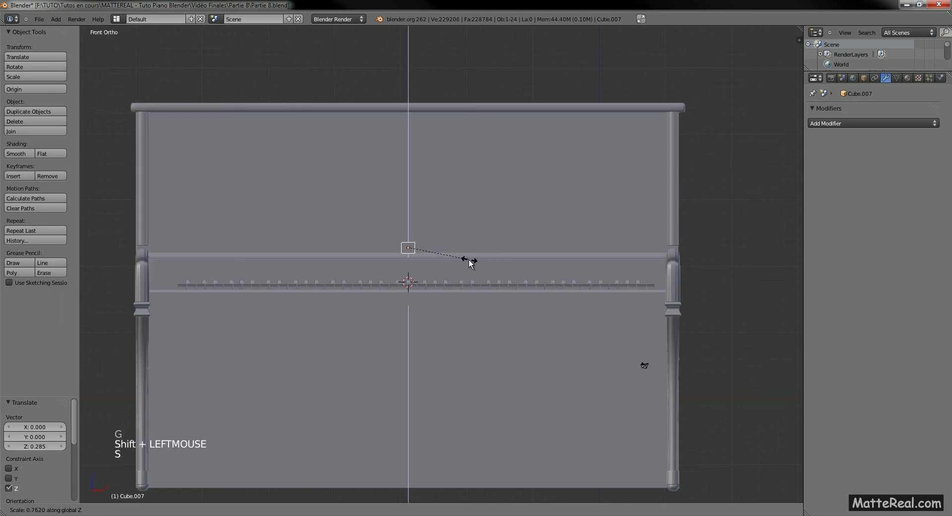
pyautogui.click(468, 263)
pyautogui.press('g')
pyautogui.keyDown('shift'); pyautogui.click(468, 263); pyautogui.keyUp('shift')
pyautogui.press('a')
# In wireframe, stretch the cube along X by moving its right-hand vertices to the outer edge of the right arm
pyautogui.press('z')
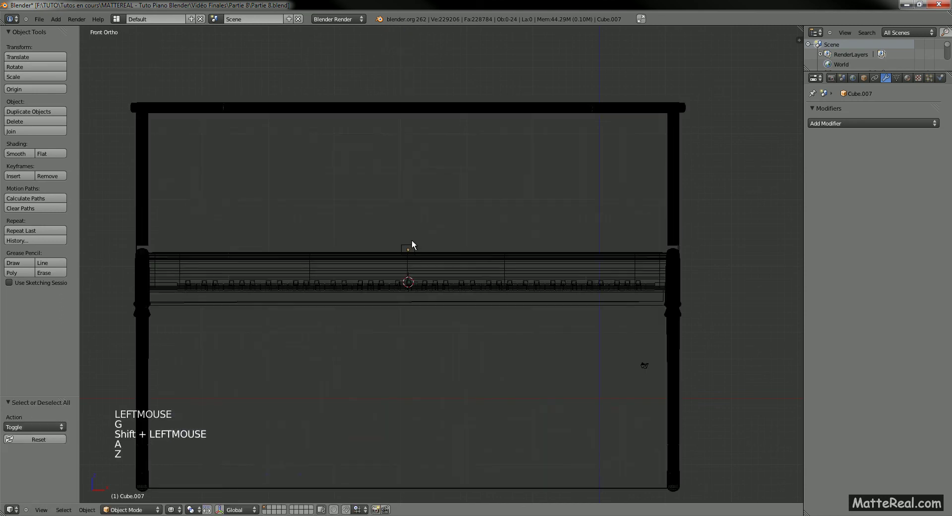
pyautogui.rightClick(410, 249)
pyautogui.press('z')
pyautogui.press('Tab')
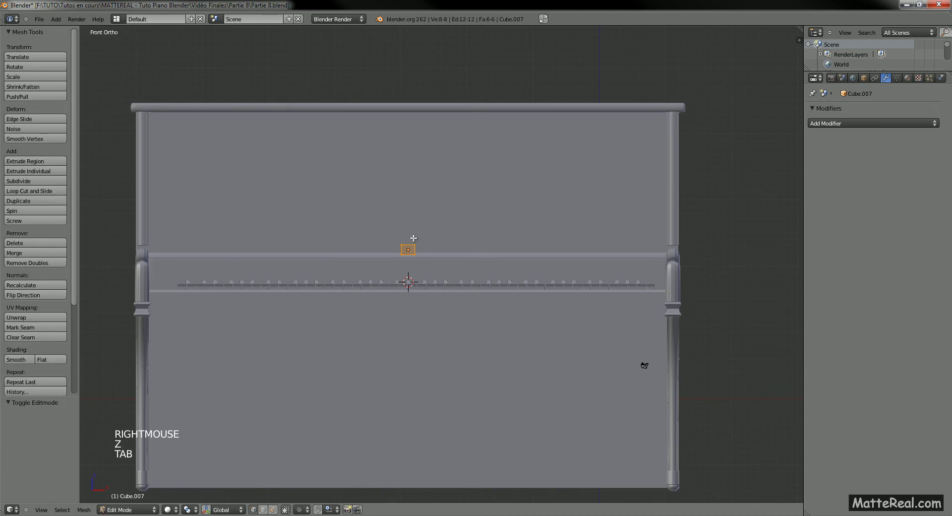
pyautogui.press('a')
pyautogui.press('a')
pyautogui.press('z')
pyautogui.press('b')
pyautogui.moveTo(408, 238); pyautogui.dragTo(527, 271)
pyautogui.press('g')
pyautogui.press('x')
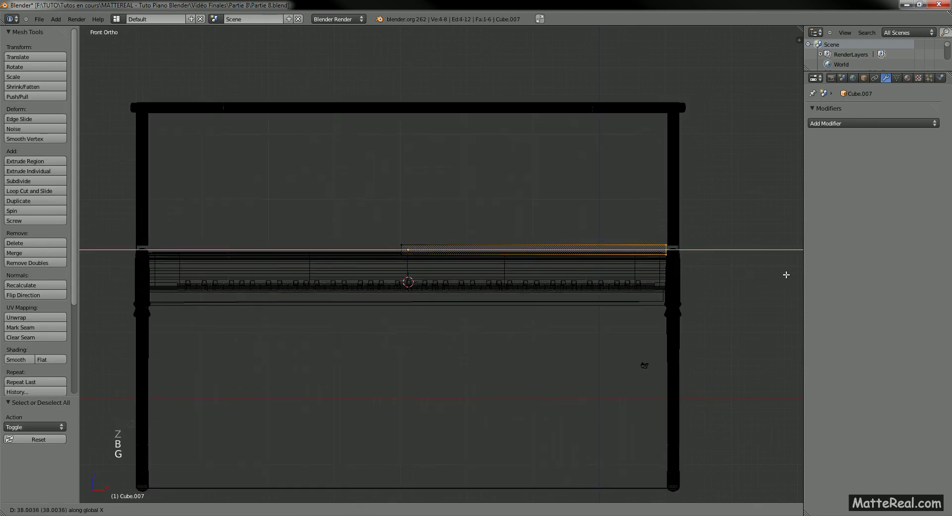
pyautogui.click(787, 279)
pyautogui.press('a')
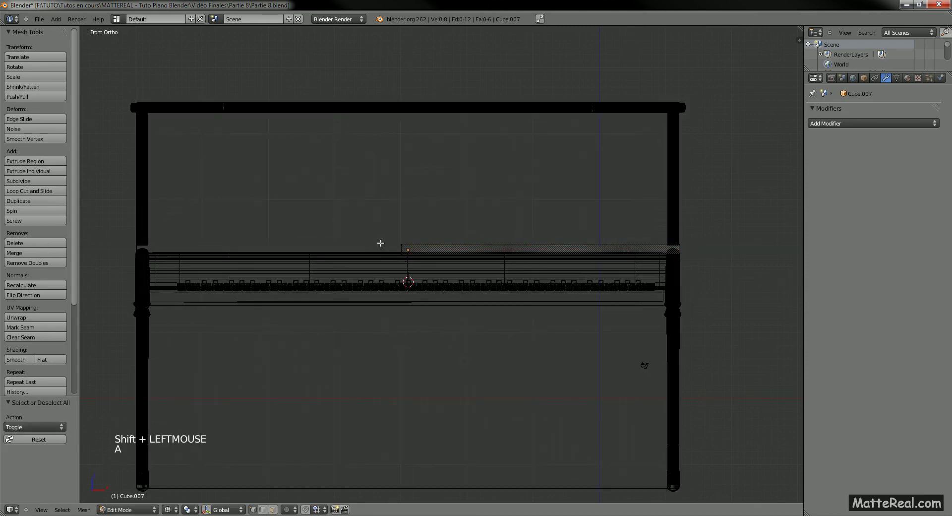
# Extend the bar along X by moving its left-hand vertices to the left arm's outer edge, and return to solid Object Mode
pyautogui.click(378, 233)
pyautogui.press('b')
pyautogui.moveTo(378, 232); pyautogui.dragTo(426, 280)
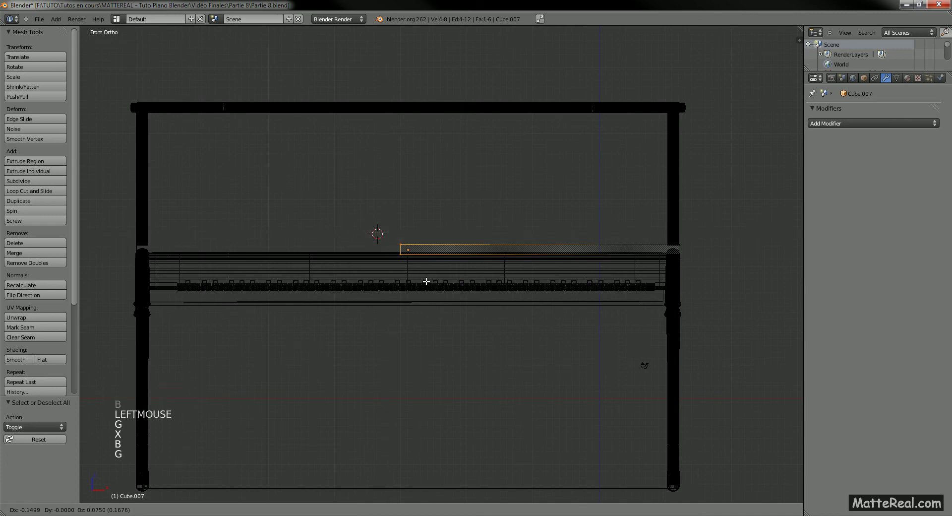
pyautogui.press('g')
pyautogui.press('x')
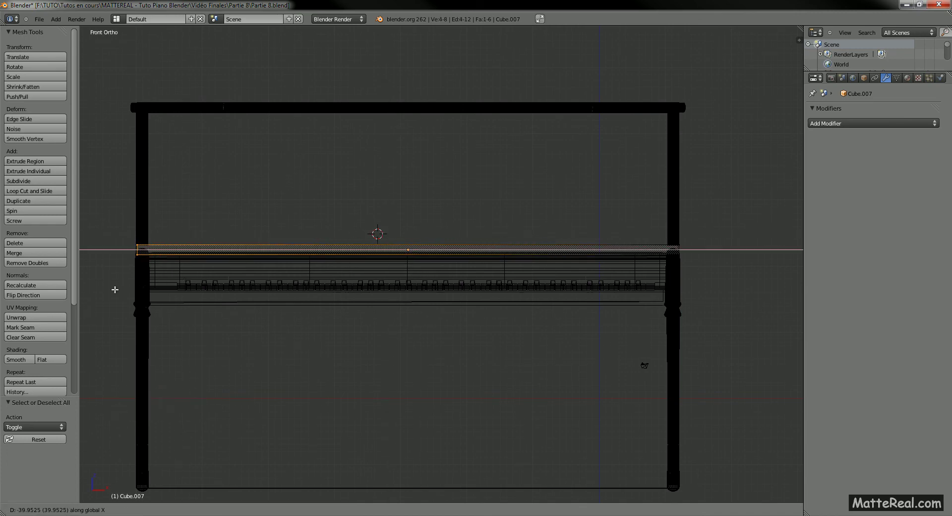
pyautogui.keyDown('shift'); pyautogui.click(115, 289); pyautogui.keyUp('shift')
pyautogui.press('z')
pyautogui.press('Tab')
# Make the bar shallower by selecting its four front vertices and moving them back along Y toward the upper panel
pyautogui.moveTo(159, 301)
pyautogui.mouseDown(button='middle')
pyautogui.moveTo(192, 306)
pyautogui.moveTo(191, 292)
pyautogui.moveTo(248, 278)
pyautogui.moveTo(329, 286)
pyautogui.moveTo(284, 302)
pyautogui.moveTo(325, 299)
pyautogui.moveTo(316, 309)
pyautogui.moveTo(414, 291)
pyautogui.moveTo(389, 289)
pyautogui.mouseUp(button='middle')
pyautogui.press('KP_Decimal')
pyautogui.press('Tab')
pyautogui.rightClick(409, 322)
pyautogui.keyDown('shift'); pyautogui.rightClick(407, 341); pyautogui.keyUp('shift')
pyautogui.press('z')
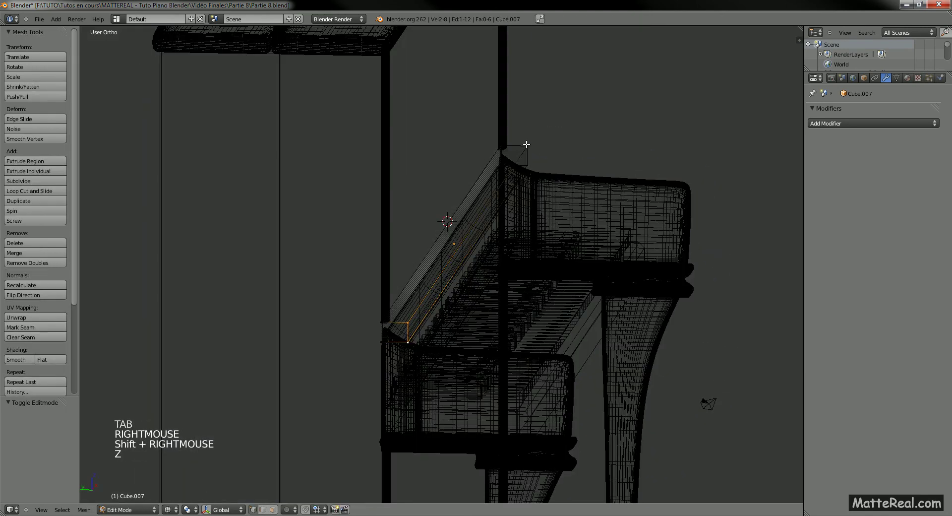
pyautogui.keyDown('shift'); pyautogui.rightClick(527, 144); pyautogui.keyUp('shift')
pyautogui.press('z')
pyautogui.press('g')
pyautogui.press('y')
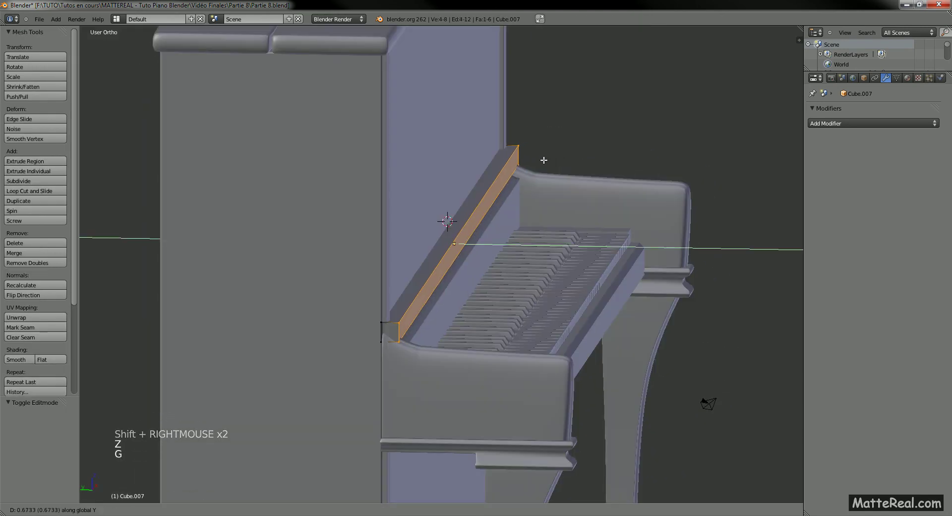
pyautogui.keyDown('shift'); pyautogui.click(484, 164); pyautogui.keyUp('shift')
pyautogui.press('a')
# Select the four vertices of the bar's left end and move them outward along X past the arm's side
pyautogui.keyDown('shift'); pyautogui.moveTo(386, 246); pyautogui.dragTo(333, 263, button='middle'); pyautogui.keyUp('shift')
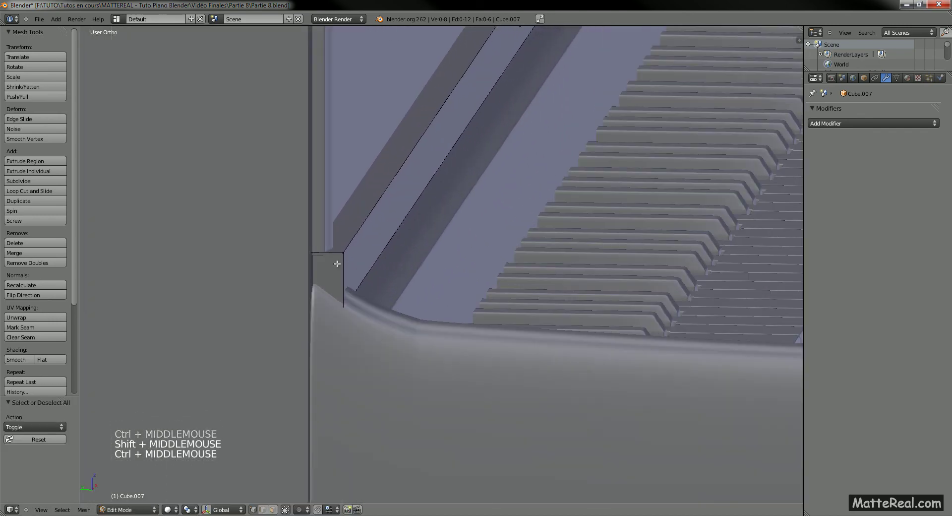
pyautogui.rightClick(309, 249)
pyautogui.keyDown('shift'); pyautogui.rightClick(343, 306); pyautogui.keyUp('shift')
pyautogui.press('z')
pyautogui.keyDown('shift'); pyautogui.rightClick(312, 287); pyautogui.keyUp('shift')
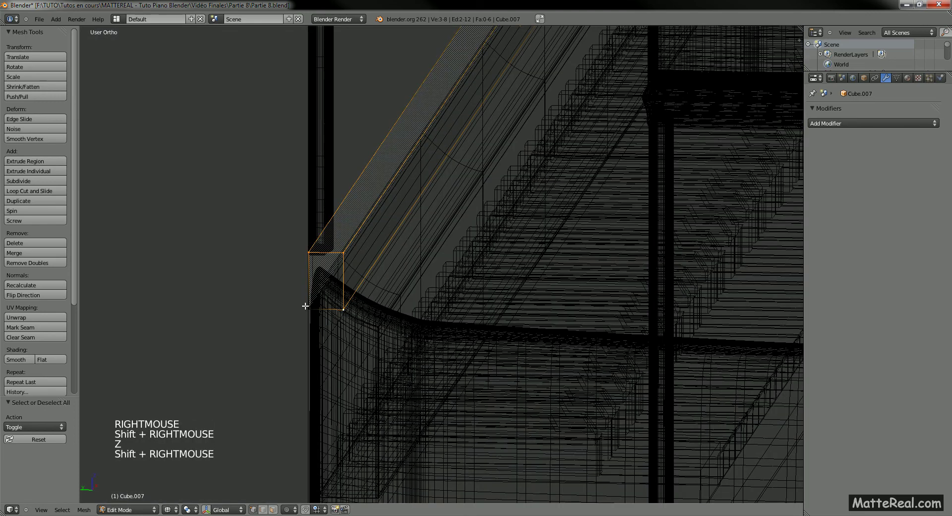
pyautogui.keyDown('shift'); pyautogui.rightClick(344, 253); pyautogui.keyUp('shift')
pyautogui.press('z')
pyautogui.press('g')
pyautogui.press('x')
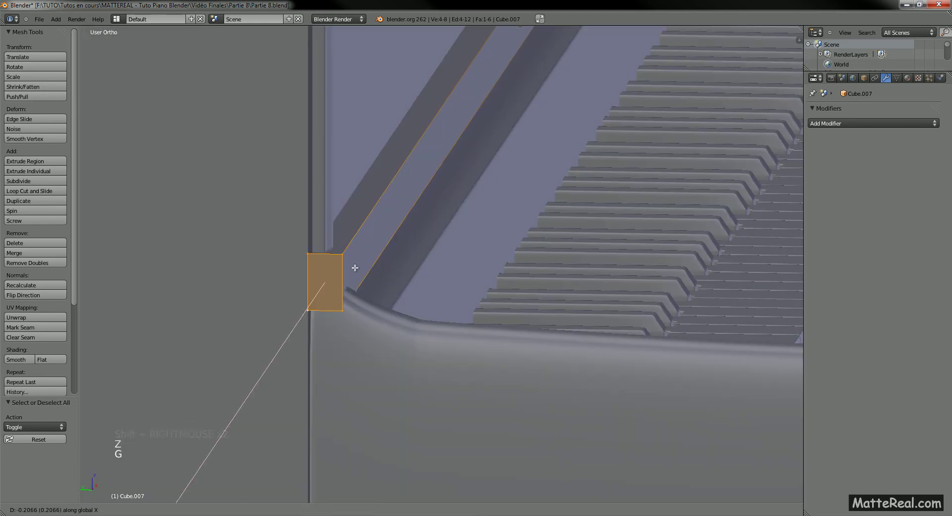
pyautogui.keyDown('shift'); pyautogui.click(427, 233); pyautogui.keyUp('shift')
pyautogui.press('a')
# Readjust the bar's left end by moving its four vertices slightly inward along X to align with the arm
pyautogui.moveTo(399, 260); pyautogui.dragTo(391, 264, button='middle')
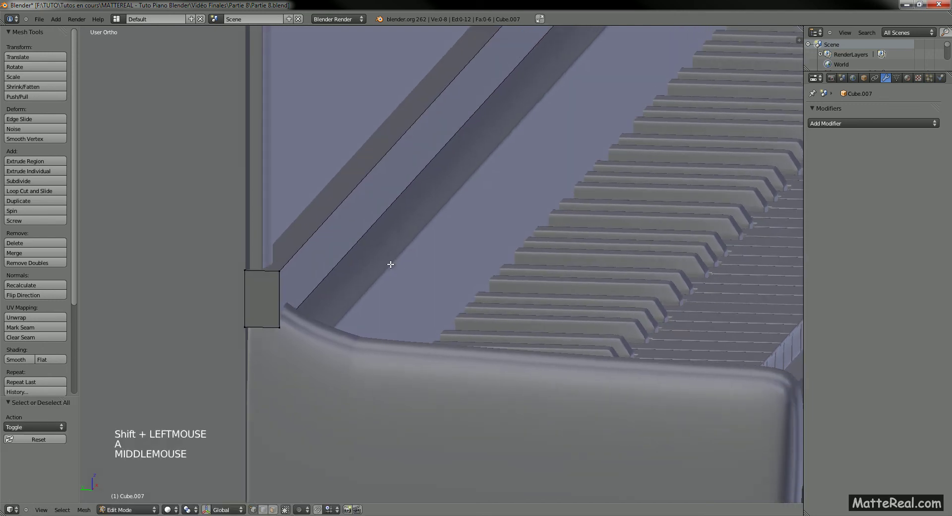
pyautogui.rightClick(285, 267)
pyautogui.keyDown('shift'); pyautogui.rightClick(289, 329); pyautogui.keyUp('shift')
pyautogui.press('g')
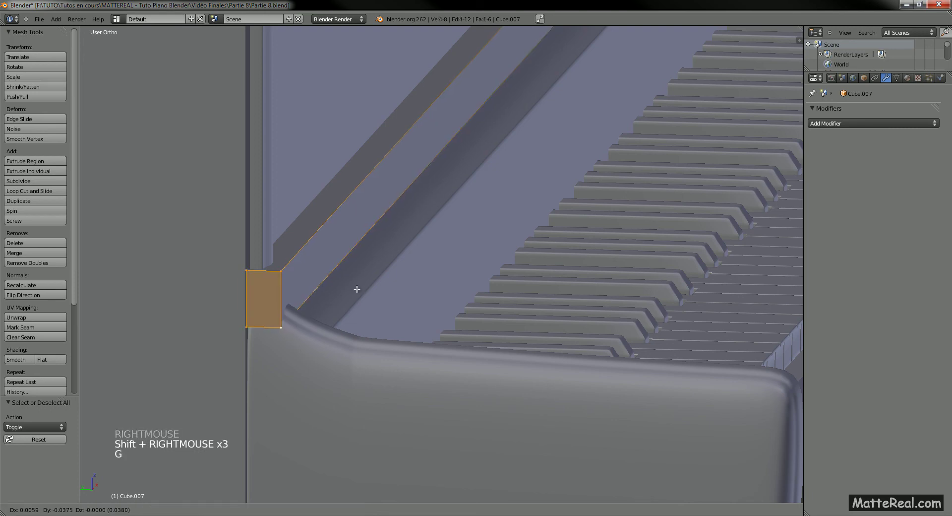
pyautogui.press('y')
pyautogui.press('x')
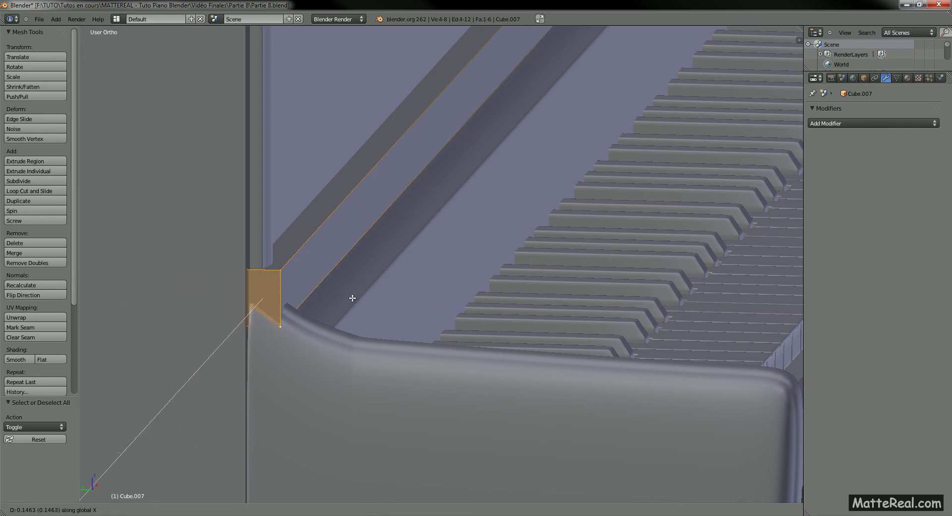
pyautogui.keyDown('shift'); pyautogui.click(357, 290); pyautogui.keyUp('shift')
pyautogui.press('a')
# Select the four vertices of the bar's right end and move them slightly outward along X to match the right arm's side
pyautogui.keyDown('shift'); pyautogui.moveTo(467, 206); pyautogui.dragTo(206, 266, button='middle'); pyautogui.keyUp('shift')
pyautogui.keyDown('shift'); pyautogui.moveTo(512, 286); pyautogui.dragTo(502, 249, button='middle'); pyautogui.keyUp('shift')
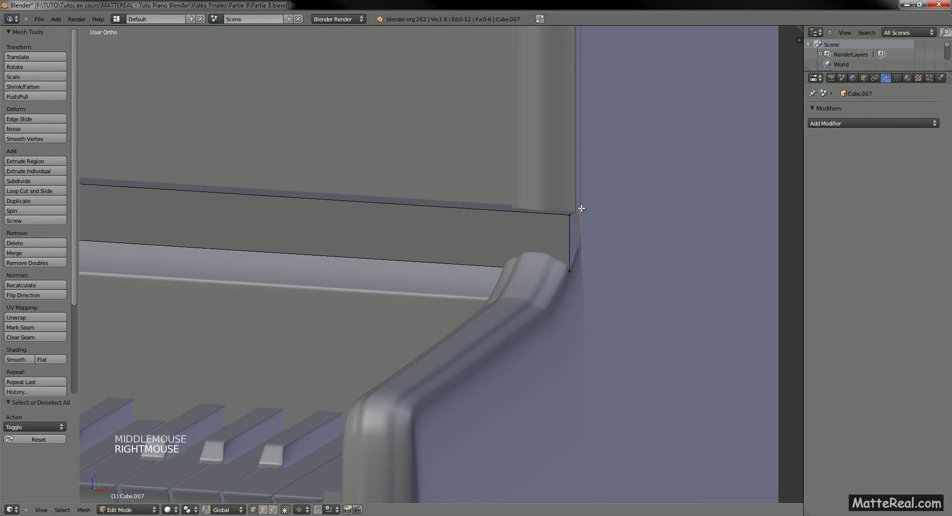
pyautogui.keyDown('shift'); pyautogui.rightClick(568, 214); pyautogui.keyUp('shift')
pyautogui.keyDown('shift'); pyautogui.rightClick(565, 255); pyautogui.keyUp('shift')
pyautogui.keyDown('shift'); pyautogui.rightClick(583, 250); pyautogui.keyUp('shift')
pyautogui.press('z')
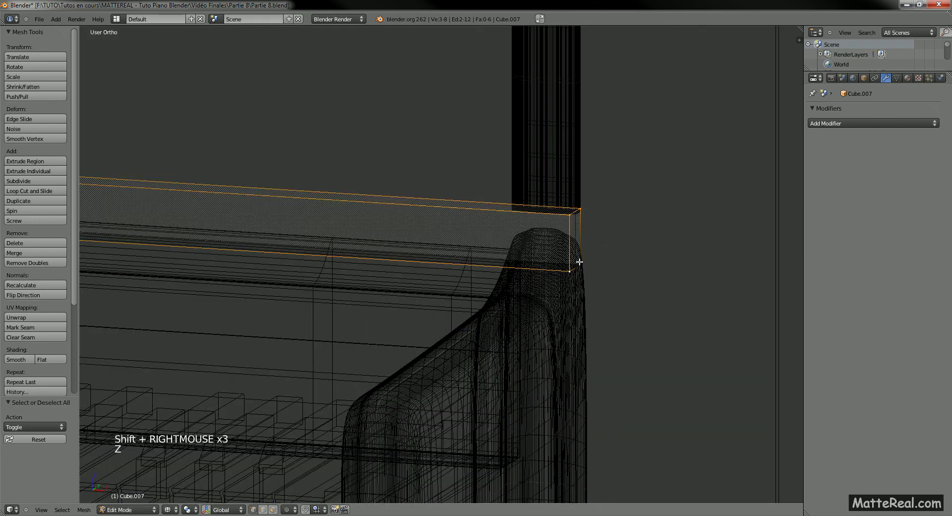
pyautogui.keyDown('shift'); pyautogui.rightClick(579, 261); pyautogui.keyUp('shift')
pyautogui.press('z')
pyautogui.press('g')
pyautogui.press('x')
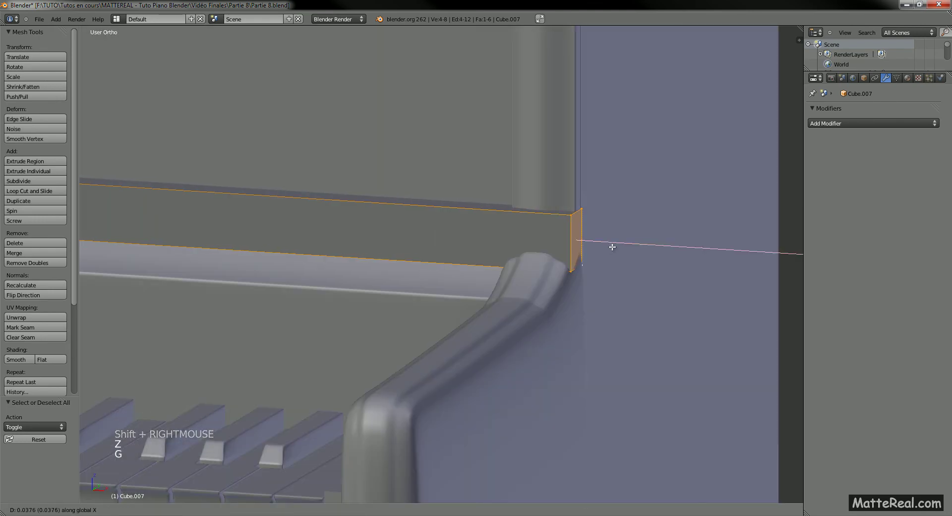
pyautogui.keyDown('shift'); pyautogui.click(593, 246); pyautogui.keyUp('shift')
pyautogui.press('z')
pyautogui.press('z')
pyautogui.press('a')
# Add a Subdivision Surface modifier to the bar above the keys
pyautogui.moveTo(591, 242); pyautogui.dragTo(559, 312, button='middle')
pyautogui.keyDown('ctrl'); pyautogui.moveTo(487, 270); pyautogui.dragTo(581, 240, button='middle'); pyautogui.keyUp('ctrl')
pyautogui.keyDown('shift'); pyautogui.moveTo(131, 350); pyautogui.dragTo(427, 298, button='middle'); pyautogui.keyUp('shift')
pyautogui.keyDown('shift'); pyautogui.moveTo(323, 314); pyautogui.dragTo(461, 287, button='middle'); pyautogui.keyUp('shift')
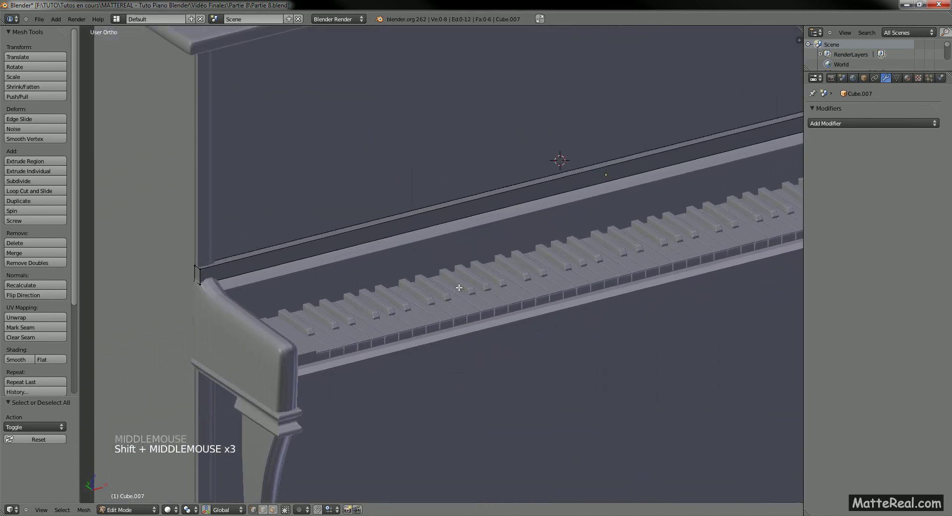
pyautogui.keyDown('shift'); pyautogui.moveTo(268, 310); pyautogui.dragTo(345, 311, button='middle'); pyautogui.keyUp('shift')
pyautogui.click(843, 123)
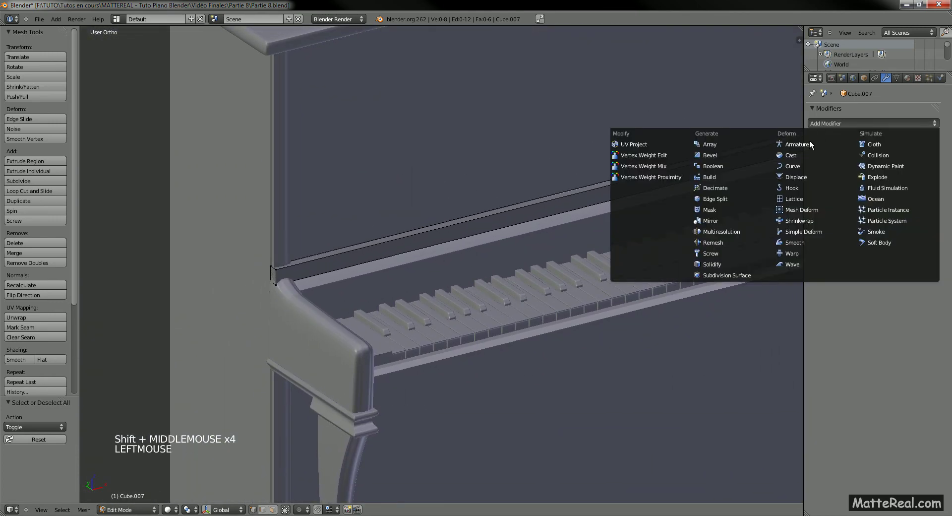
pyautogui.click(739, 277)
# Examine the subdivided bar's shape between the two arms and against the whole piano
pyautogui.keyDown('shift'); pyautogui.moveTo(337, 271); pyautogui.dragTo(315, 287, button='middle'); pyautogui.keyUp('shift')
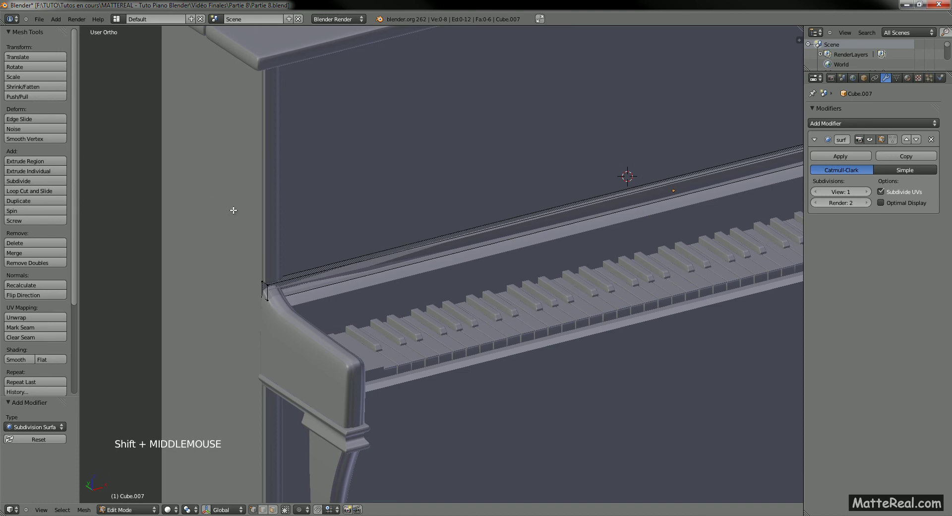
pyautogui.moveTo(230, 252)
pyautogui.mouseDown(button='middle')
pyautogui.moveTo(283, 227)
pyautogui.moveTo(242, 241)
pyautogui.mouseUp(button='middle')
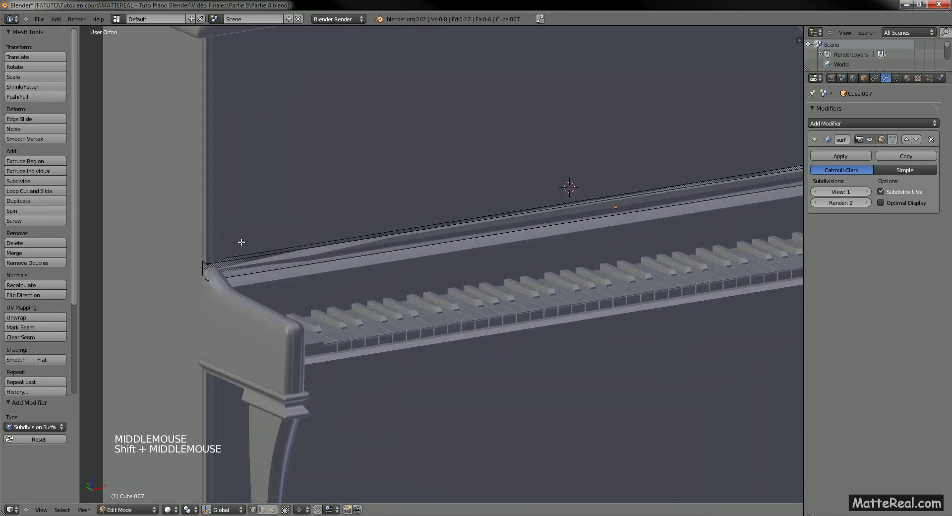
pyautogui.moveTo(186, 256); pyautogui.dragTo(203, 259, button='middle')
pyautogui.keyDown('shift'); pyautogui.moveTo(203, 259); pyautogui.dragTo(265, 255, button='middle'); pyautogui.keyUp('shift')
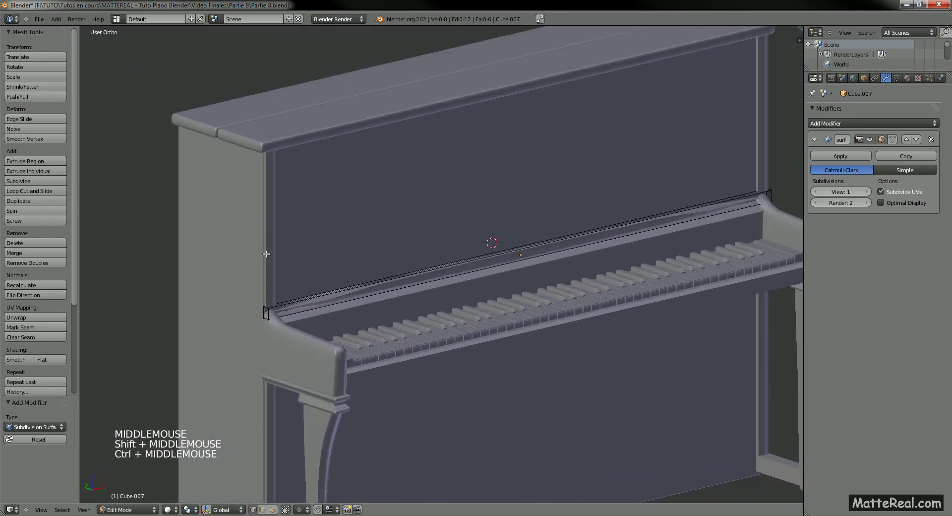
pyautogui.keyDown('shift'); pyautogui.moveTo(265, 299); pyautogui.dragTo(221, 324, button='middle'); pyautogui.keyUp('shift')
pyautogui.click(127, 509)
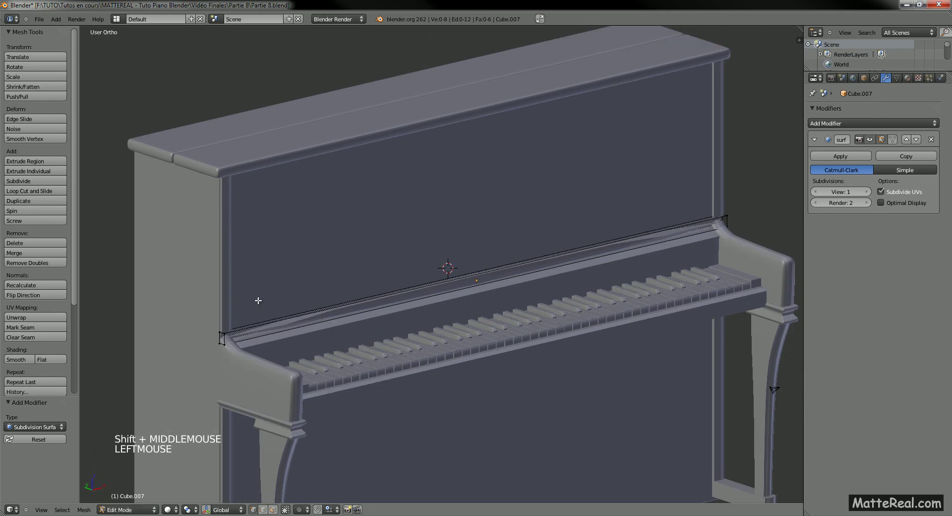
pyautogui.keyDown('shift'); pyautogui.moveTo(243, 275); pyautogui.dragTo(228, 271, button='middle'); pyautogui.keyUp('shift')
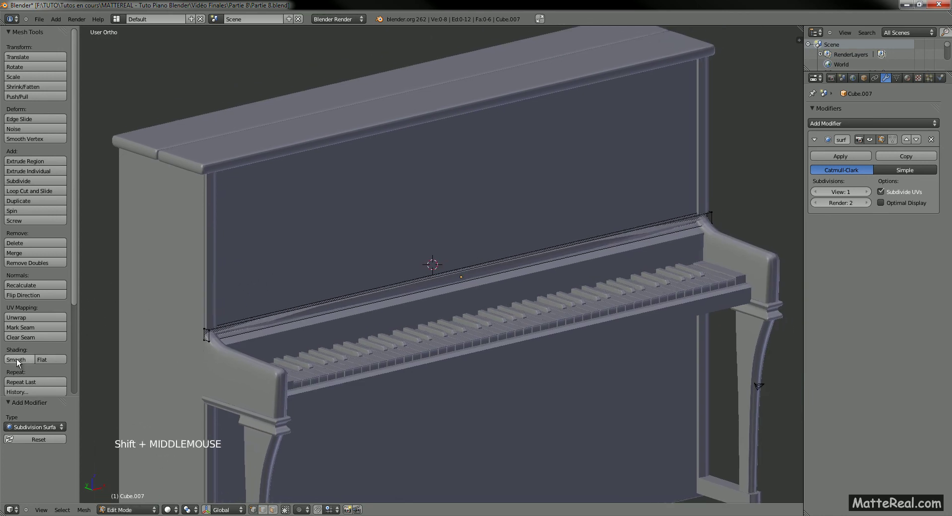
pyautogui.keyDown('shift'); pyautogui.moveTo(202, 302); pyautogui.dragTo(194, 307, button='middle'); pyautogui.keyUp('shift')
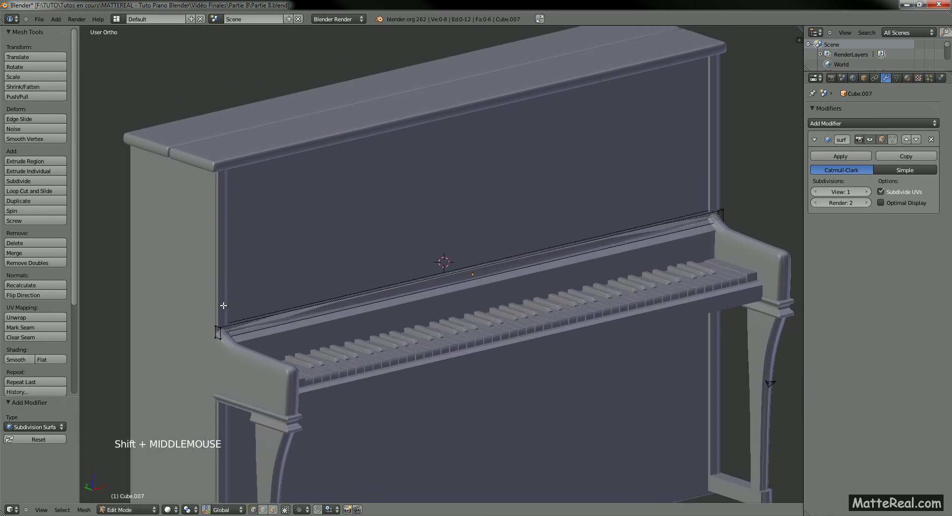
pyautogui.keyDown('shift'); pyautogui.moveTo(93, 326); pyautogui.dragTo(108, 323, button='middle'); pyautogui.keyUp('shift')
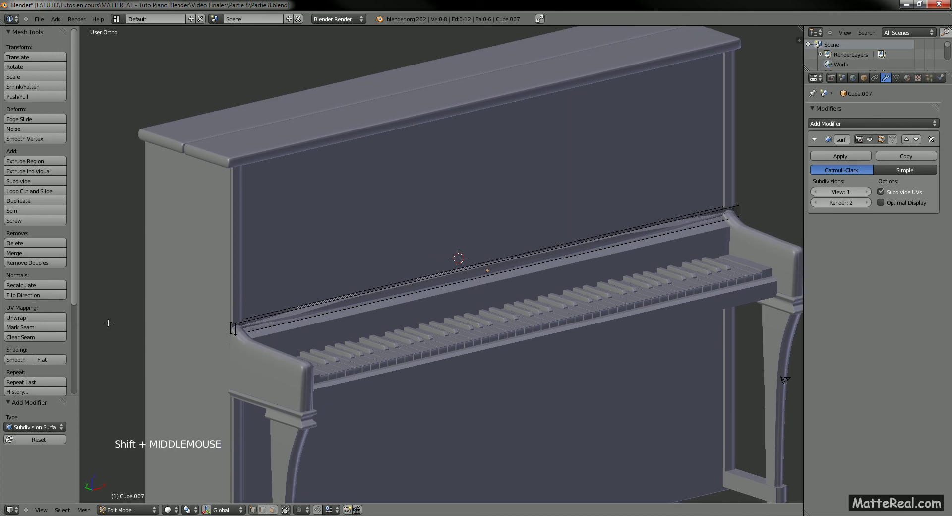
# Try smooth shading on the bar in Edit Mode and Object Mode, and set it back to flat shading
pyautogui.click(20, 365)
pyautogui.click(18, 364)
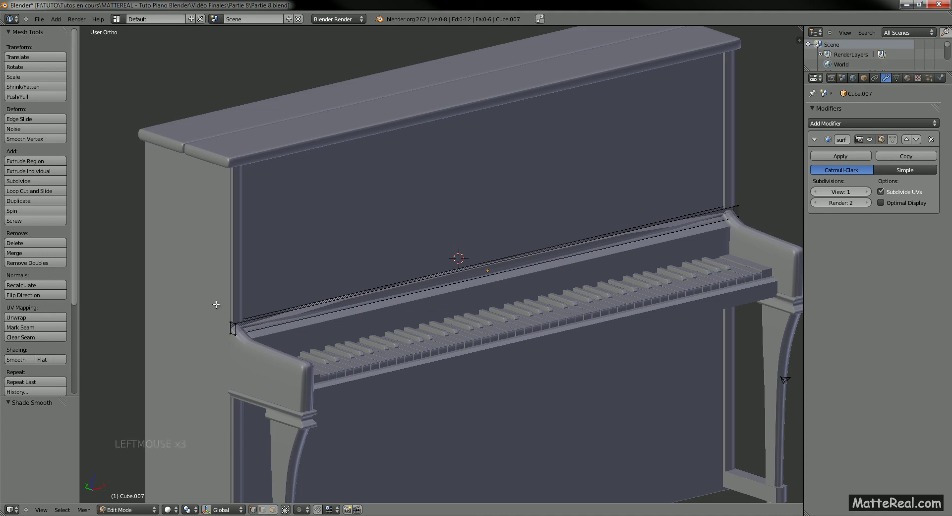
pyautogui.press('Tab')
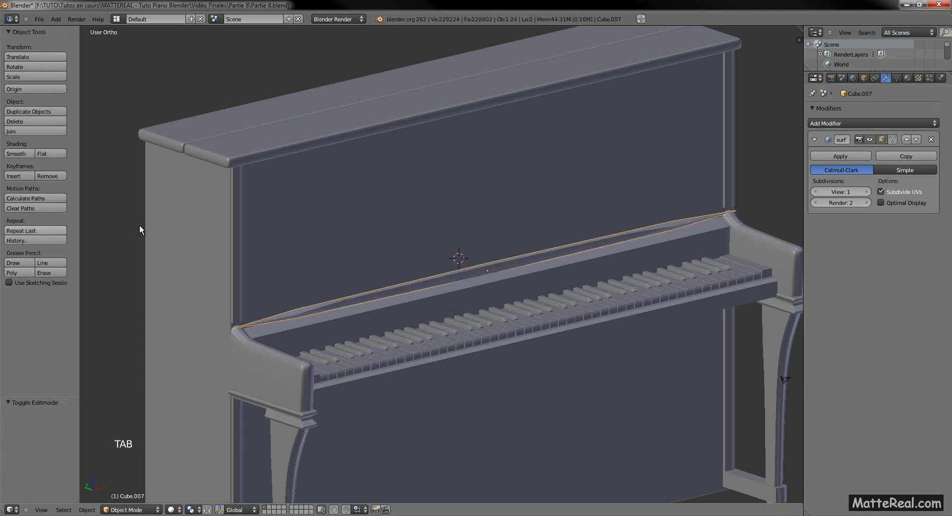
pyautogui.click(22, 154)
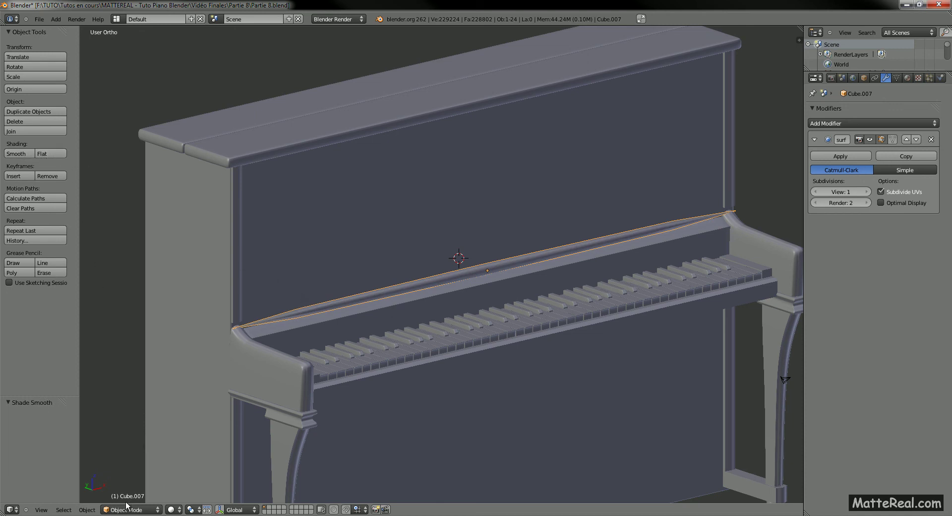
pyautogui.click(127, 505)
pyautogui.click(50, 154)
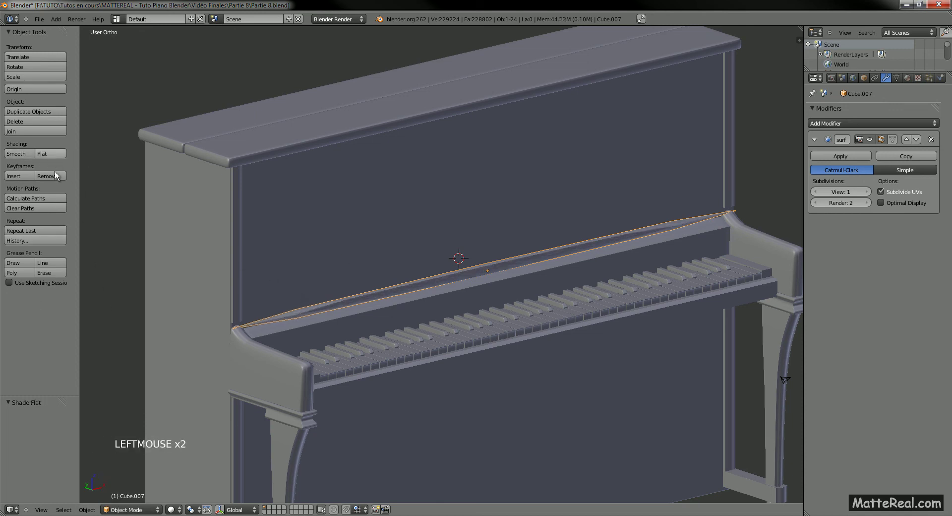
# In Edit Mode, select all of the bar's geometry and apply smooth shading to it
pyautogui.press('Tab')
pyautogui.click(129, 510)
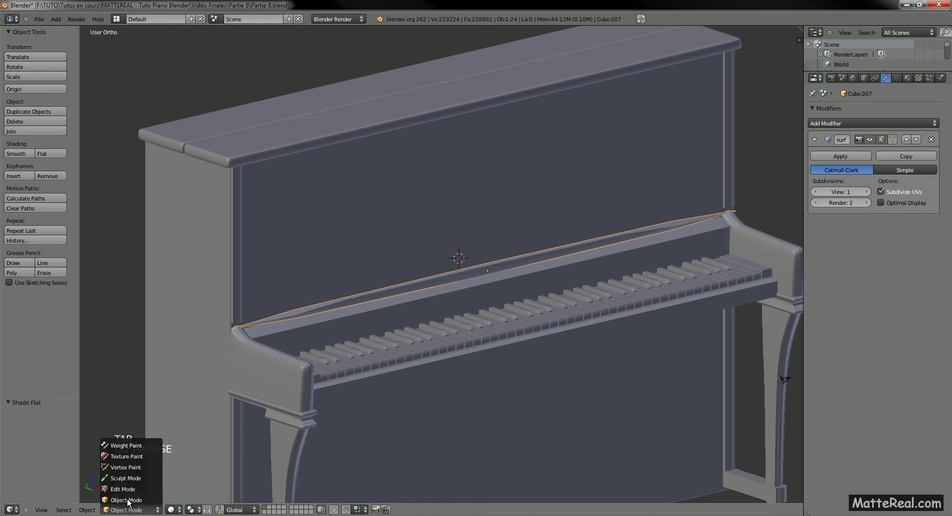
pyautogui.click(128, 494)
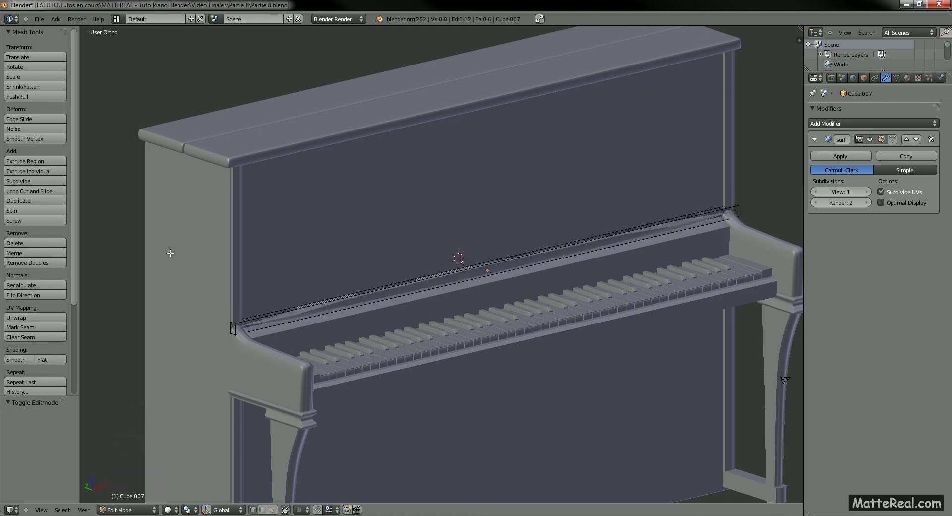
pyautogui.press('a')
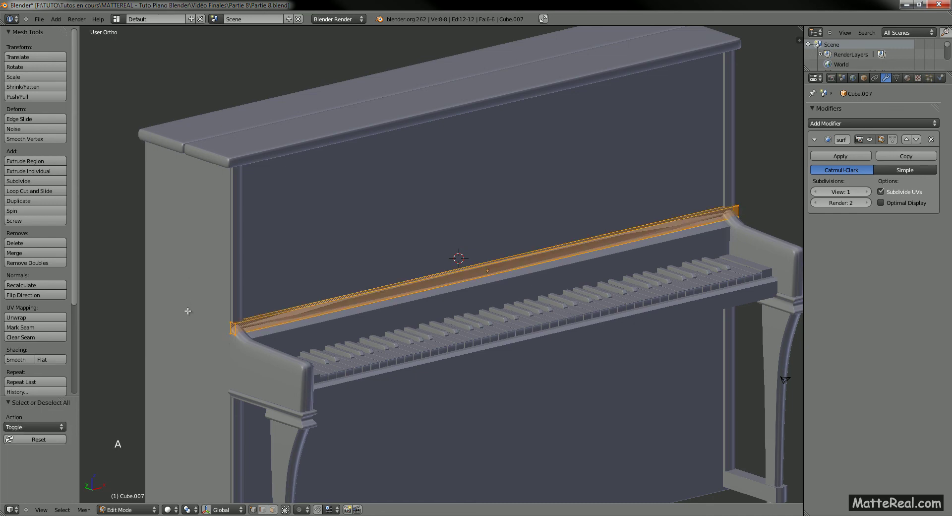
pyautogui.click(16, 360)
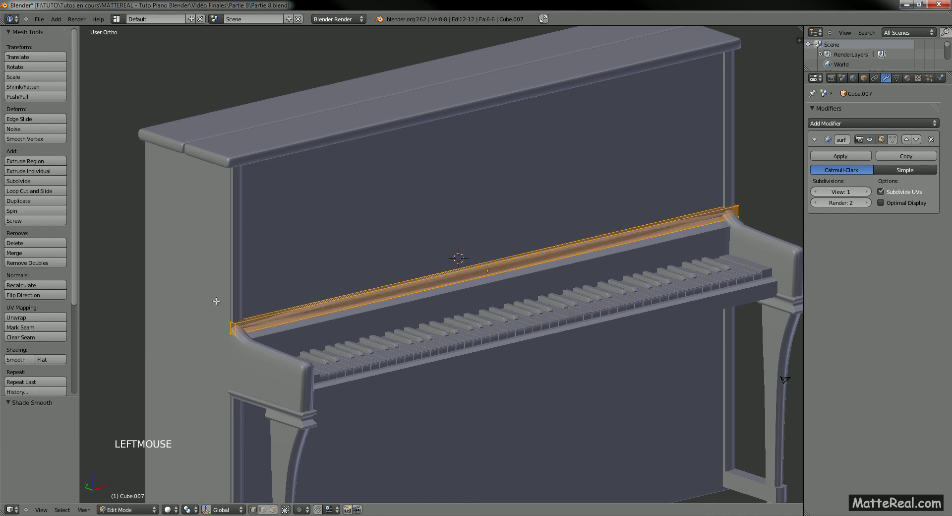
# Add two loop cuts across the bar and spread them toward its ends by scaling about 2.99 along X
pyautogui.press('a')
pyautogui.hotkey('ctrl', 'r')
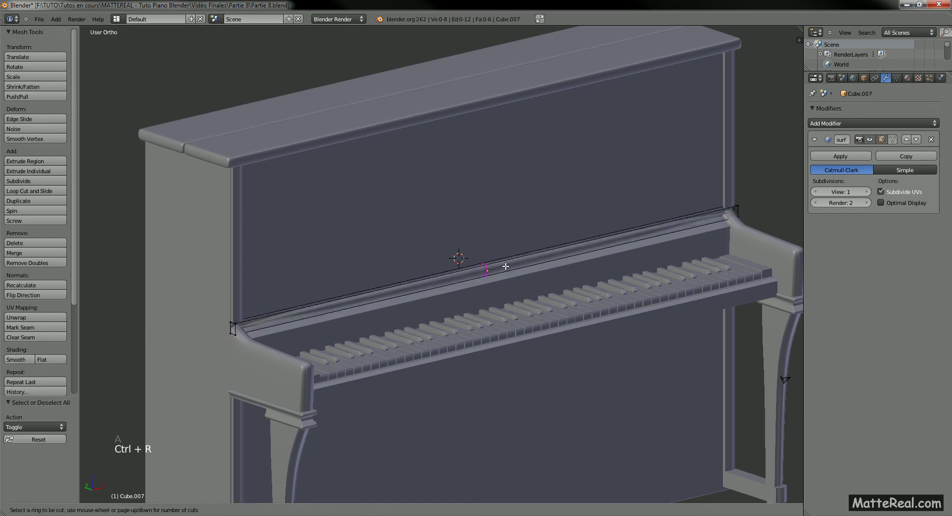
pyautogui.click(504, 273)
pyautogui.click(495, 347)
pyautogui.press('s')
pyautogui.press('x')
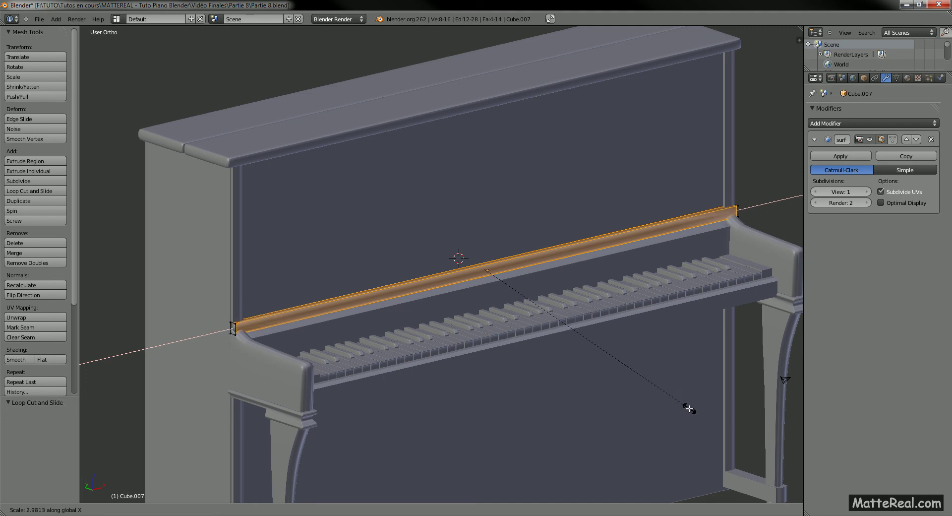
pyautogui.click(691, 413)
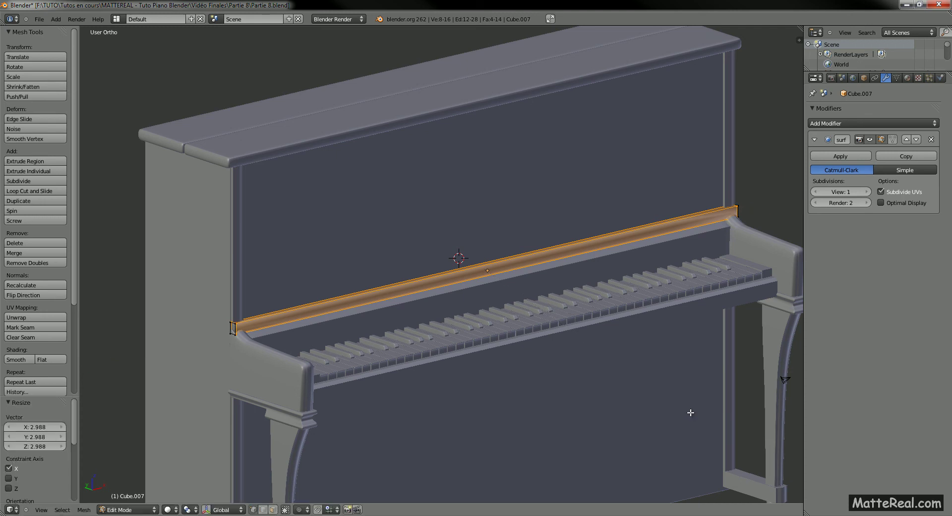
pyautogui.press('a')
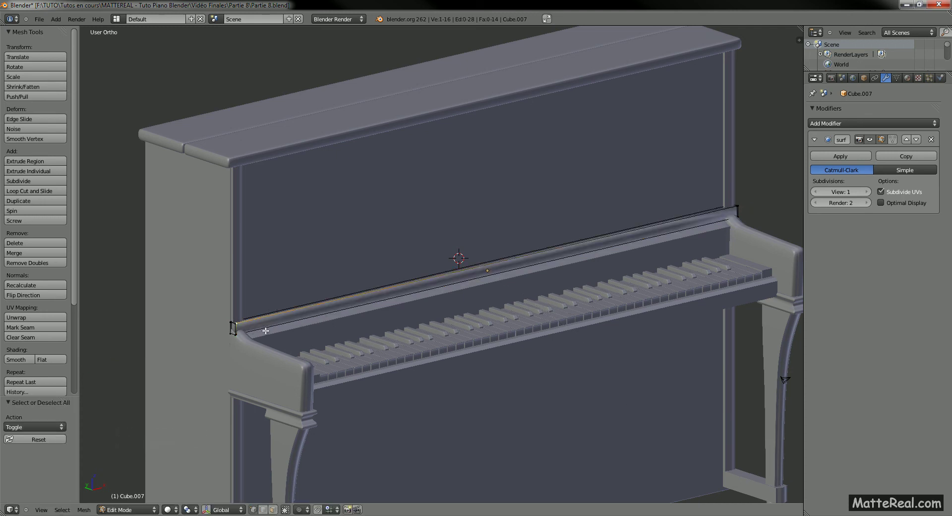
# Add two lengthwise loop cuts around the bar, one near its upper edge and one near its lower edge
pyautogui.keyDown('shift'); pyautogui.moveTo(183, 287); pyautogui.dragTo(365, 240, button='middle'); pyautogui.keyUp('shift')
pyautogui.keyDown('ctrl'); pyautogui.moveTo(302, 287); pyautogui.dragTo(284, 306, button='middle'); pyautogui.keyUp('ctrl')
pyautogui.keyDown('shift'); pyautogui.moveTo(287, 274); pyautogui.dragTo(299, 219, button='middle'); pyautogui.keyUp('shift')
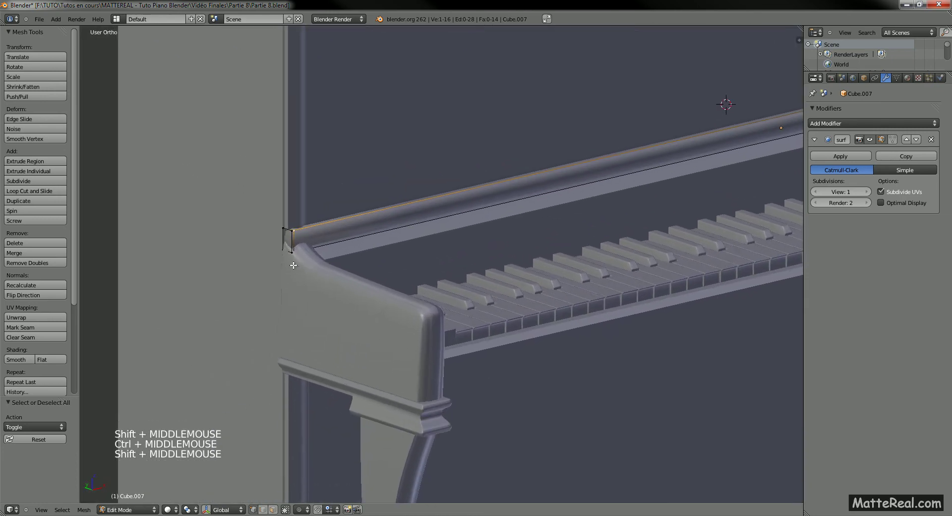
pyautogui.press('KP_Decimal')
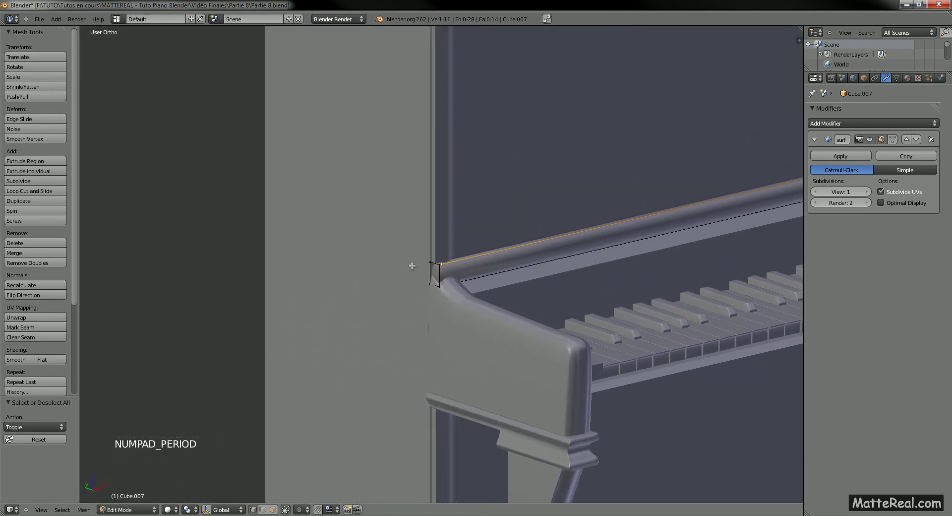
pyautogui.moveTo(411, 266); pyautogui.dragTo(439, 267, button='middle')
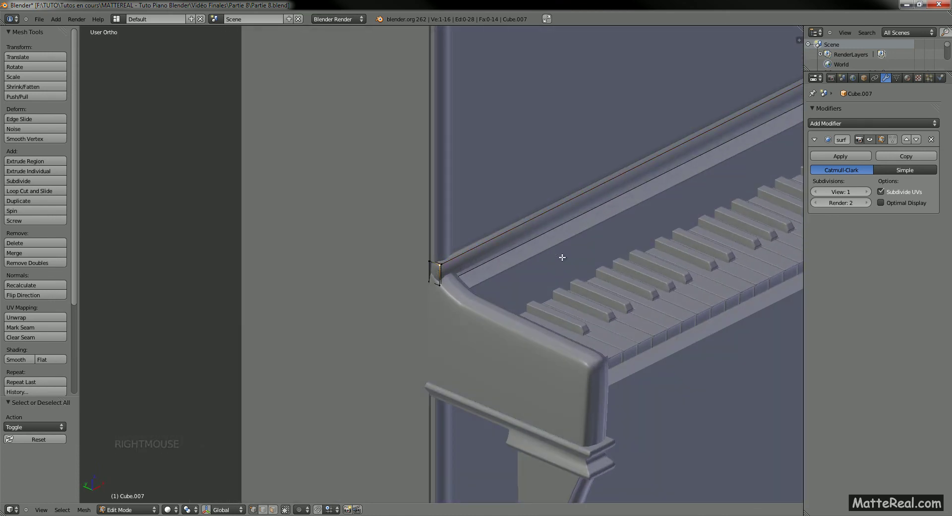
pyautogui.keyDown('shift'); pyautogui.moveTo(562, 257); pyautogui.dragTo(352, 300, button='middle'); pyautogui.keyUp('shift')
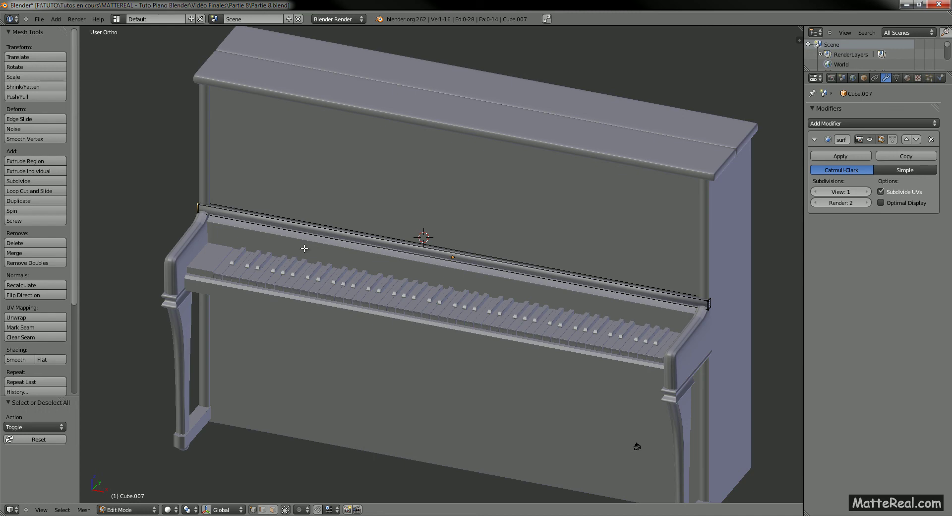
pyautogui.press('KP_Decimal')
pyautogui.moveTo(403, 324); pyautogui.dragTo(328, 326, button='middle')
pyautogui.press('a')
pyautogui.hotkey('ctrl', 'r')
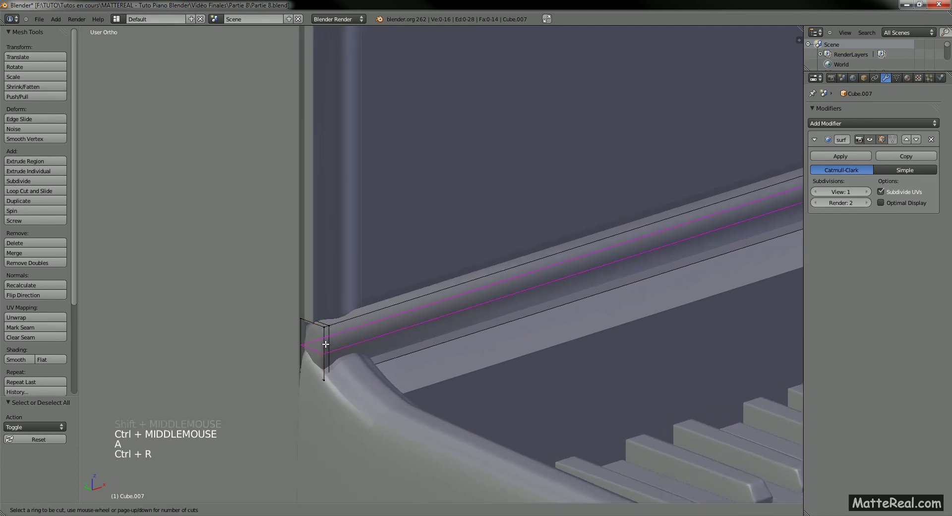
pyautogui.click(325, 345)
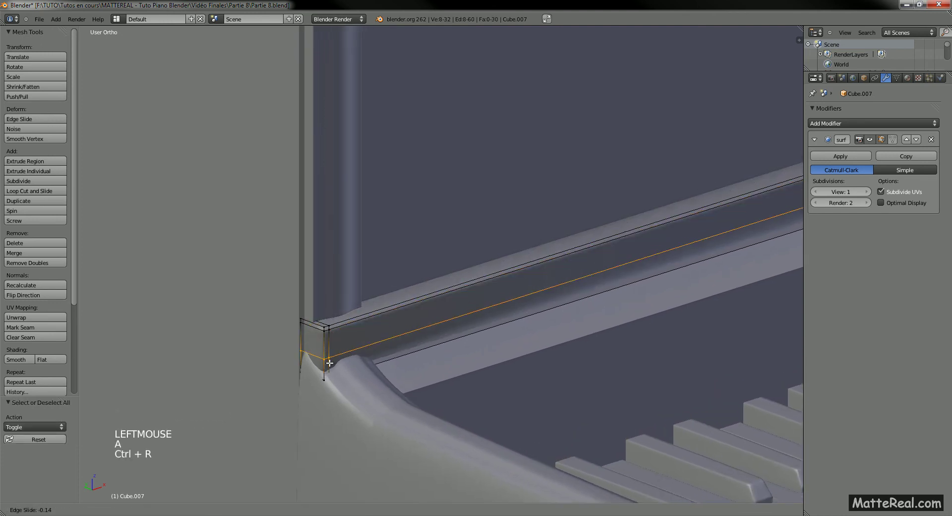
pyautogui.click(331, 374)
pyautogui.press('a')
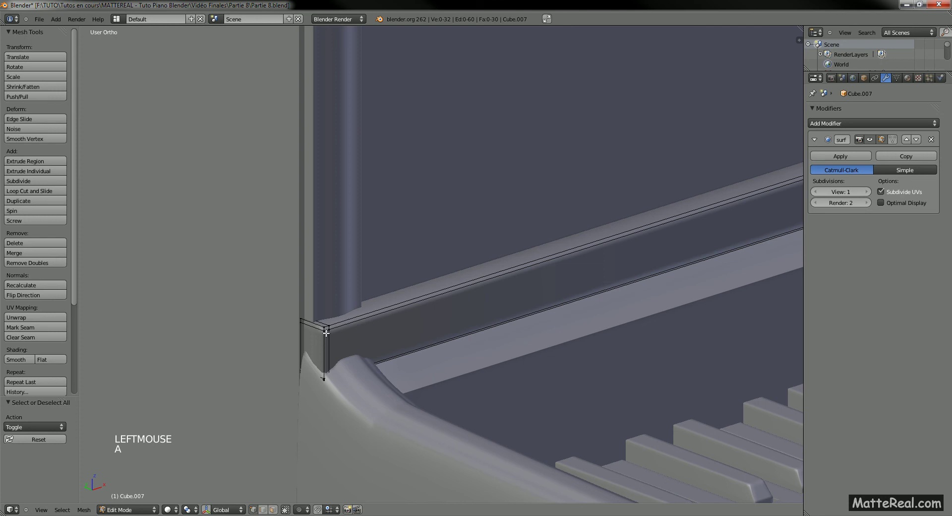
# Lower the bar's upper lengthwise loop about 0.14 along Z, and add a loop cut close to the bar's back edge
pyautogui.keyDown('alt'); pyautogui.keyDown('shift'); pyautogui.rightClick(326, 342); pyautogui.keyUp('shift'); pyautogui.keyUp('alt')
pyautogui.press('g')
pyautogui.press('z')
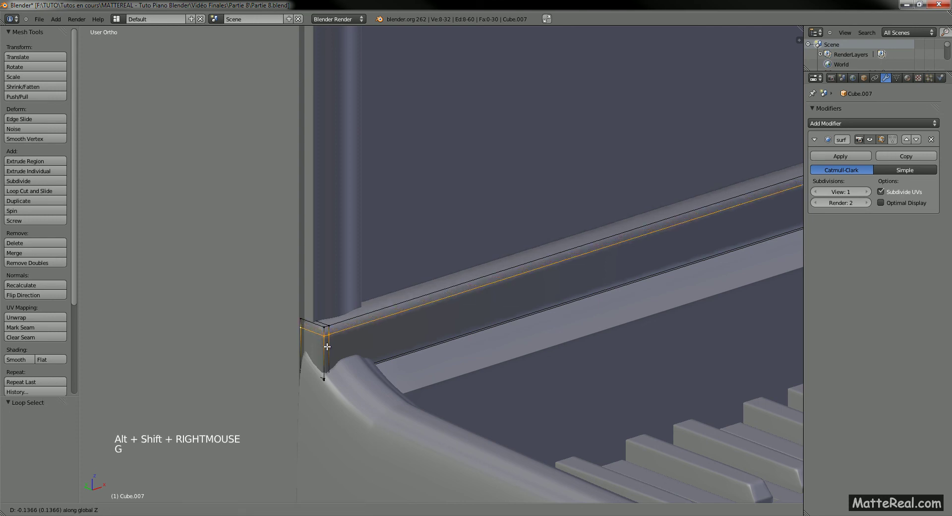
pyautogui.click(328, 348)
pyautogui.press('a')
pyautogui.hotkey('ctrl', 'r')
pyautogui.click(310, 331)
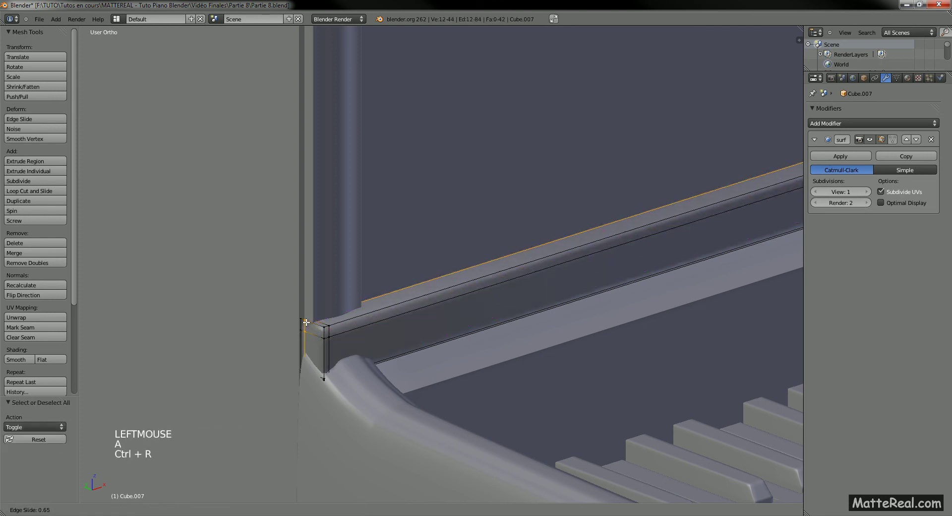
pyautogui.click(302, 323)
# Select the upper loop's four front vertices and pull them outward about 0.35 along Y, adding a slight extra nudge
pyautogui.rightClick(322, 338)
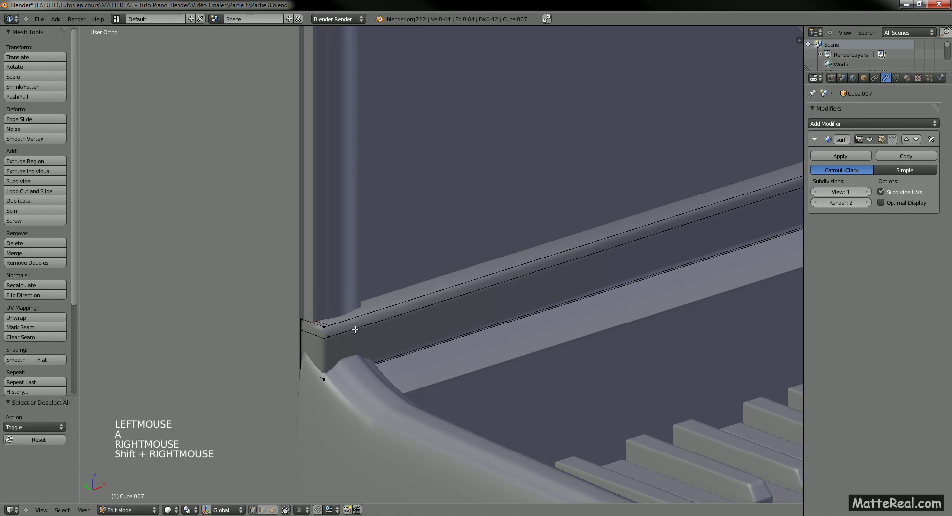
pyautogui.press('z')
pyautogui.press('z')
pyautogui.keyDown('shift'); pyautogui.rightClick(324, 340); pyautogui.keyUp('shift')
pyautogui.keyDown('shift'); pyautogui.moveTo(381, 321); pyautogui.dragTo(530, 234, button='middle'); pyautogui.keyUp('shift')
pyautogui.keyDown('shift'); pyautogui.moveTo(469, 252); pyautogui.dragTo(357, 332, button='middle'); pyautogui.keyUp('shift')
pyautogui.keyDown('shift'); pyautogui.moveTo(357, 332); pyautogui.dragTo(601, 279, button='middle'); pyautogui.keyUp('shift')
pyautogui.moveTo(403, 319)
pyautogui.mouseDown(button='middle')
pyautogui.moveTo(454, 303)
pyautogui.moveTo(419, 308)
pyautogui.mouseUp(button='middle')
pyautogui.press('g')
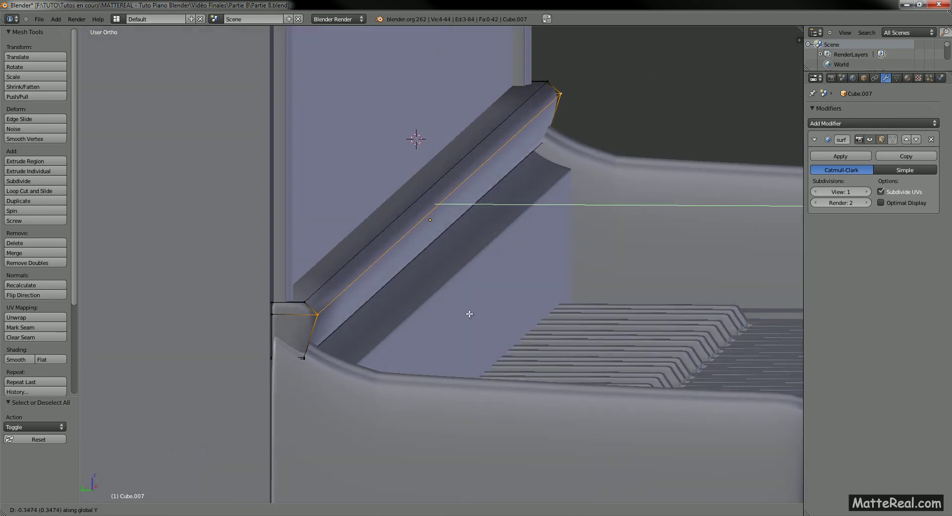
pyautogui.keyDown('shift'); pyautogui.click(469, 313); pyautogui.keyUp('shift')
pyautogui.moveTo(469, 313)
pyautogui.mouseDown(button='middle')
pyautogui.moveTo(466, 288)
pyautogui.moveTo(455, 300)
pyautogui.mouseUp(button='middle')
pyautogui.press('g')
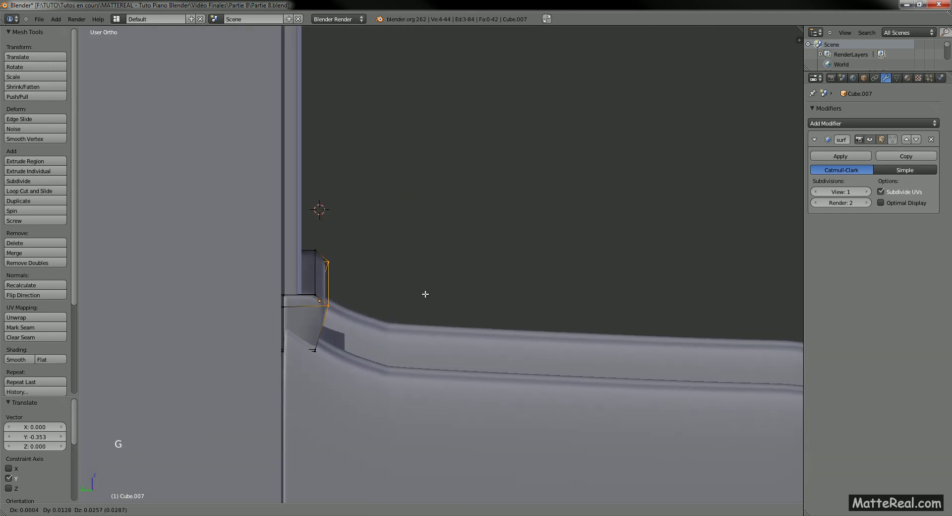
pyautogui.keyDown('shift'); pyautogui.click(387, 300); pyautogui.keyUp('shift')
# Lower the whole protruding loop about 0.1 along Z, and add a loop cut between it and the bar's top edge
pyautogui.press('a')
pyautogui.keyDown('alt'); pyautogui.keyDown('shift'); pyautogui.rightClick(317, 306); pyautogui.keyUp('shift'); pyautogui.keyUp('alt')
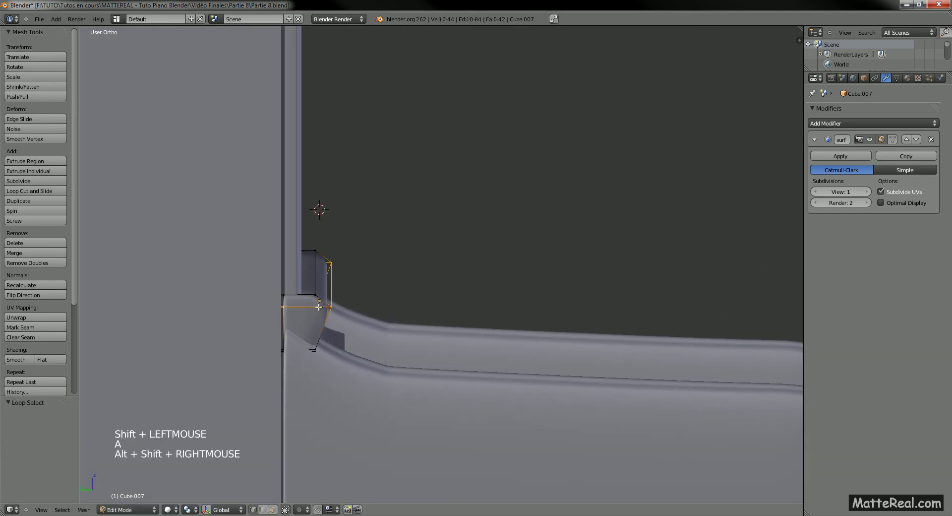
pyautogui.moveTo(365, 304)
pyautogui.mouseDown(button='middle')
pyautogui.moveTo(352, 303)
pyautogui.moveTo(368, 304)
pyautogui.moveTo(360, 313)
pyautogui.mouseUp(button='middle')
pyautogui.press('g')
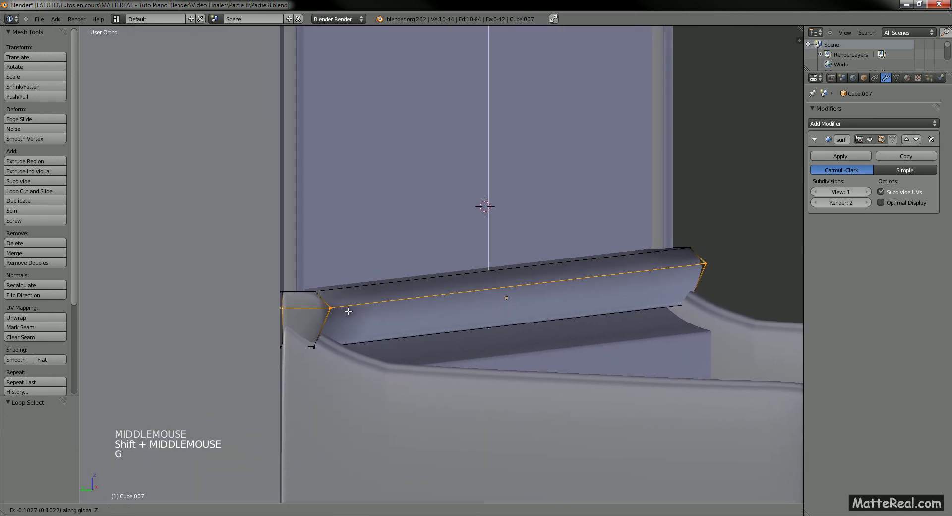
pyautogui.click(351, 309)
pyautogui.press('a')
pyautogui.hotkey('ctrl', 'r')
pyautogui.click(323, 293)
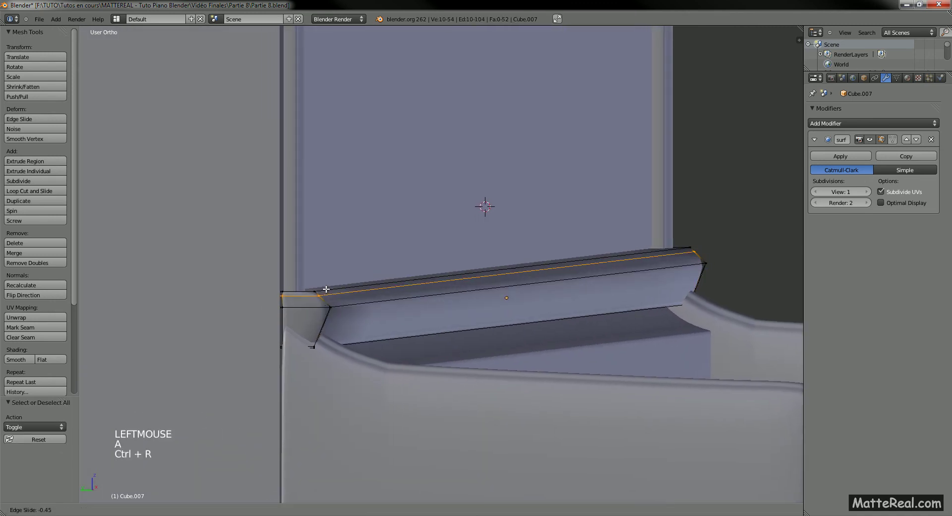
pyautogui.click(326, 290)
# Return to Object Mode and set the bar's viewport subdivision level to 2
pyautogui.press('Tab')
pyautogui.moveTo(350, 312); pyautogui.dragTo(358, 311, button='middle')
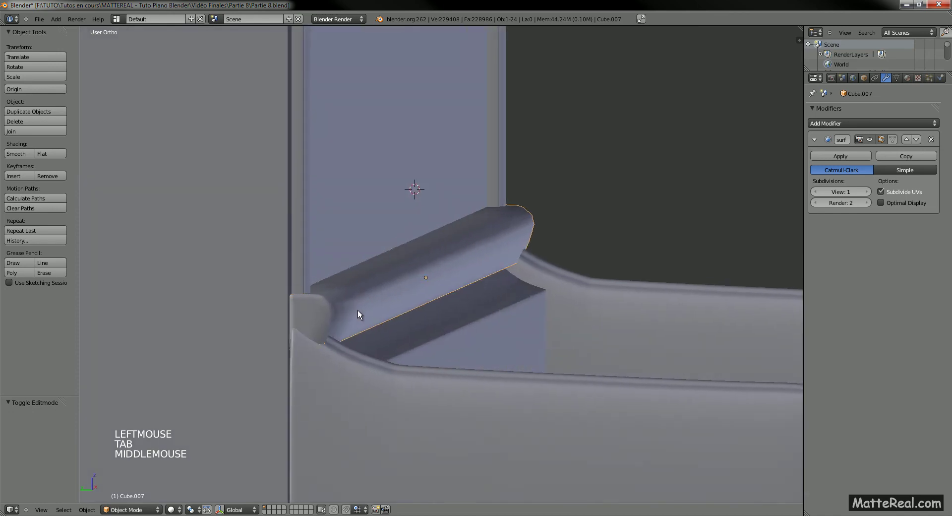
pyautogui.click(866, 192)
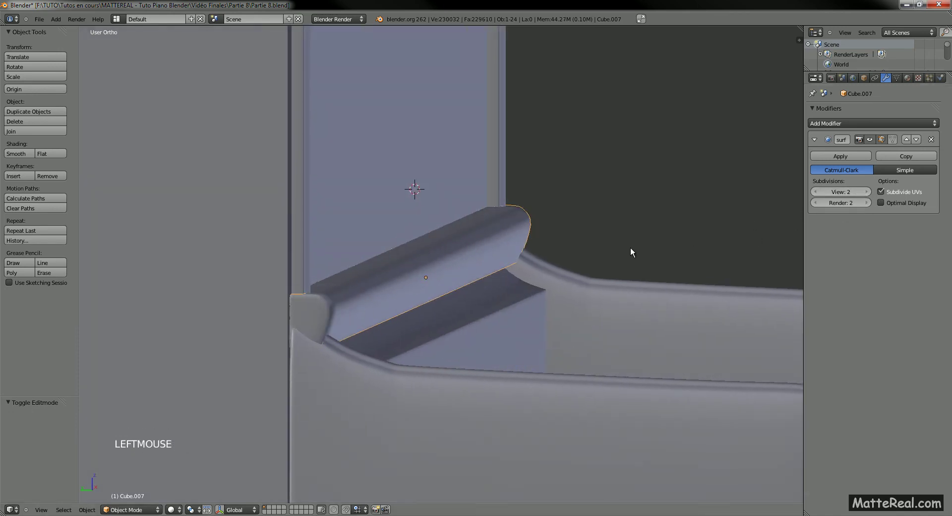
# In Edit Mode, select the protruding front edge's vertices at both ends of the bar and move that edge slightly
pyautogui.moveTo(631, 252); pyautogui.dragTo(330, 323, button='middle')
pyautogui.press('Tab')
pyautogui.press('z')
pyautogui.press('a')
pyautogui.press('b')
pyautogui.moveTo(319, 319); pyautogui.dragTo(362, 321)
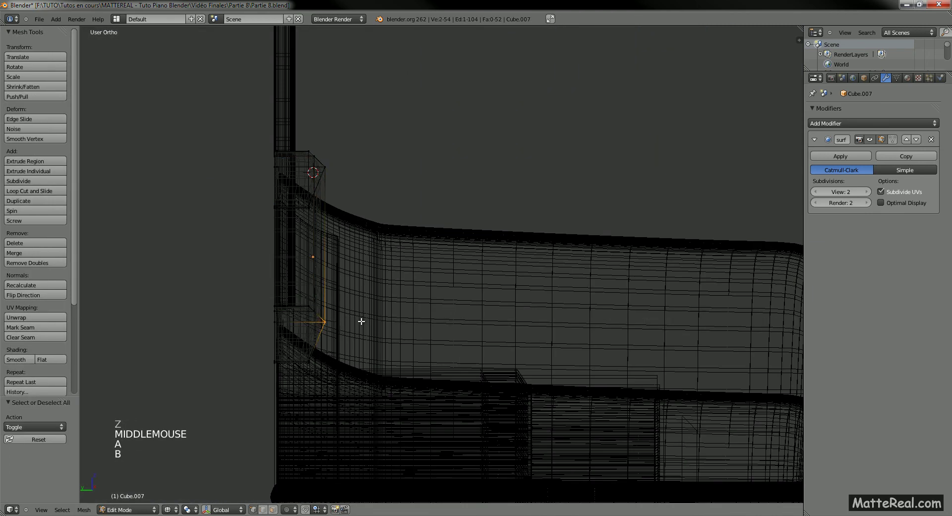
pyautogui.moveTo(362, 321); pyautogui.dragTo(495, 230, button='middle')
pyautogui.press('b')
pyautogui.moveTo(714, 228); pyautogui.dragTo(705, 245)
pyautogui.press('z')
pyautogui.moveTo(706, 244)
pyautogui.mouseDown(button='middle')
pyautogui.moveTo(615, 283)
pyautogui.moveTo(535, 285)
pyautogui.mouseUp(button='middle')
pyautogui.press('g')
pyautogui.keyDown('shift'); pyautogui.click(570, 282); pyautogui.keyUp('shift')
pyautogui.press('a')
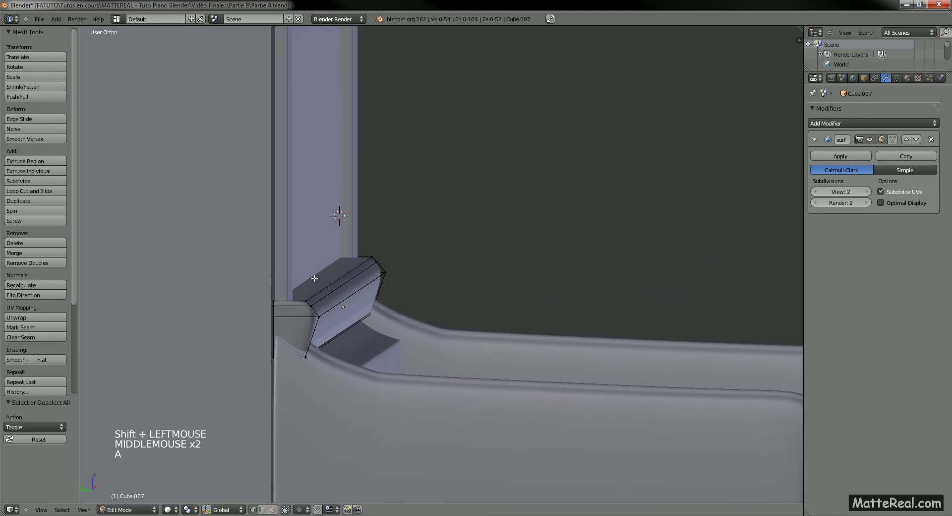
# In wireframe, select the vertices along the bar's front side at both ends
pyautogui.press('z')
pyautogui.moveTo(308, 299); pyautogui.dragTo(343, 357)
pyautogui.press('b')
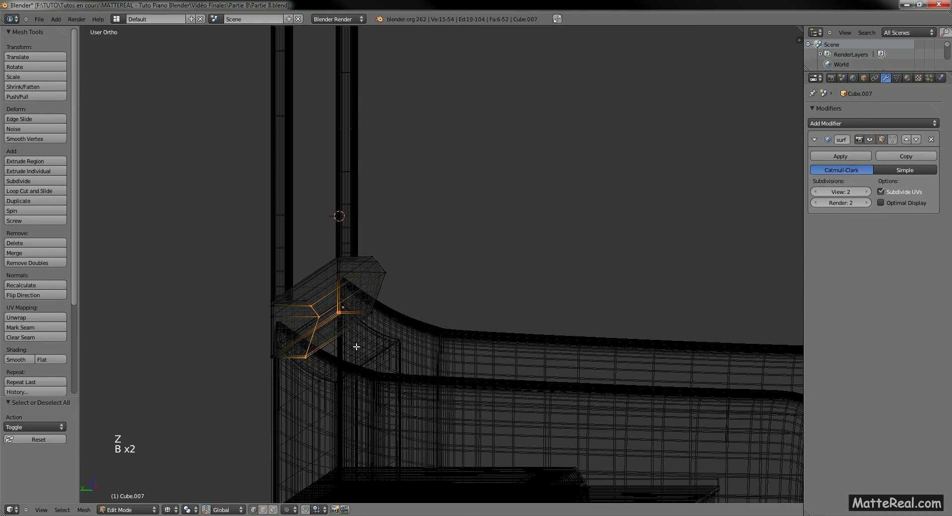
pyautogui.press('b')
pyautogui.press('b')
pyautogui.moveTo(363, 248); pyautogui.dragTo(434, 335)
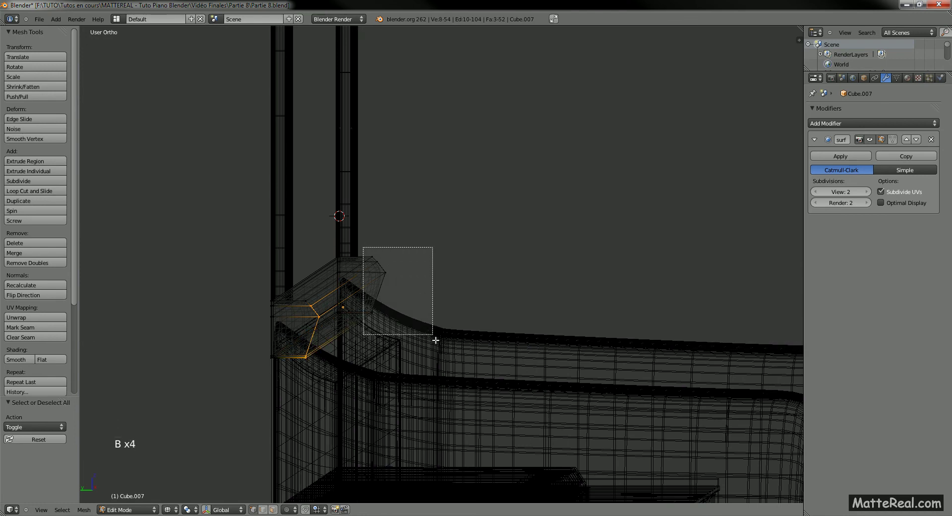
pyautogui.press('z')
# Try to move the selected front vertices about 0.26 along Y, and undo the move
pyautogui.press('g')
pyautogui.press('y')
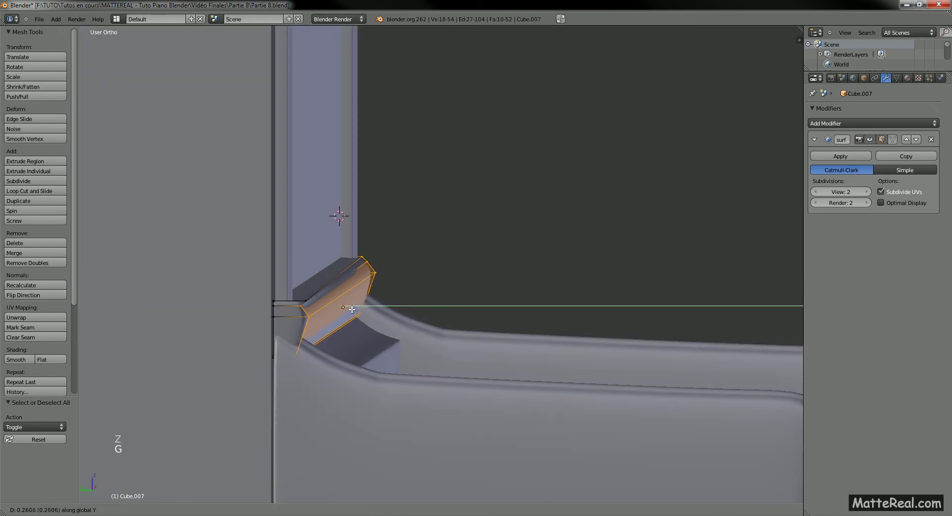
pyautogui.keyDown('shift'); pyautogui.click(351, 311); pyautogui.keyUp('shift')
pyautogui.hotkey('ctrl', 'z')
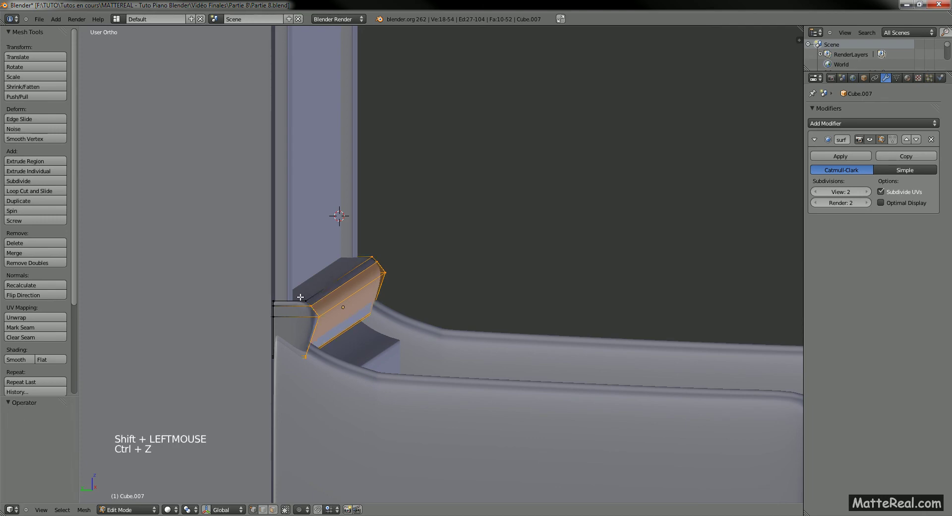
# Add the missing front top-edge vertices to the selection and move the whole front side 0.262 along Y toward the piano
pyautogui.press('b')
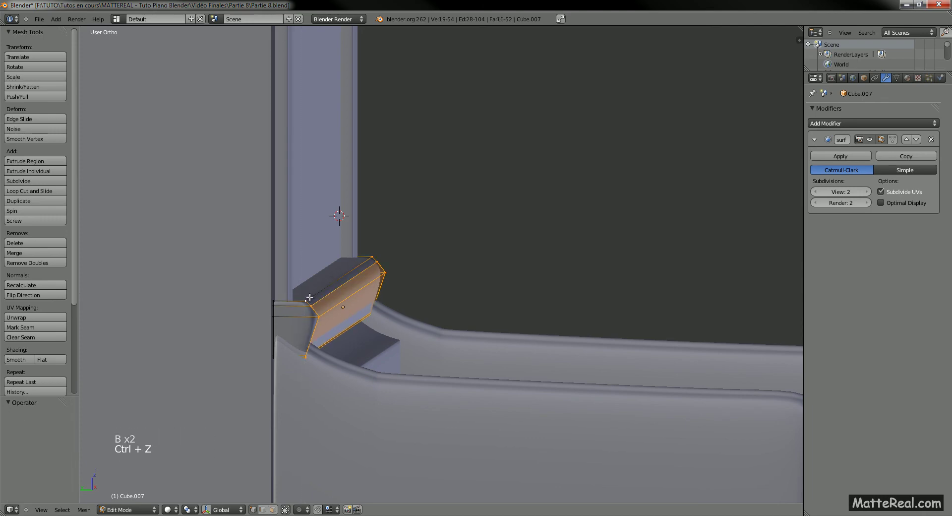
pyautogui.press('z')
pyautogui.press('b')
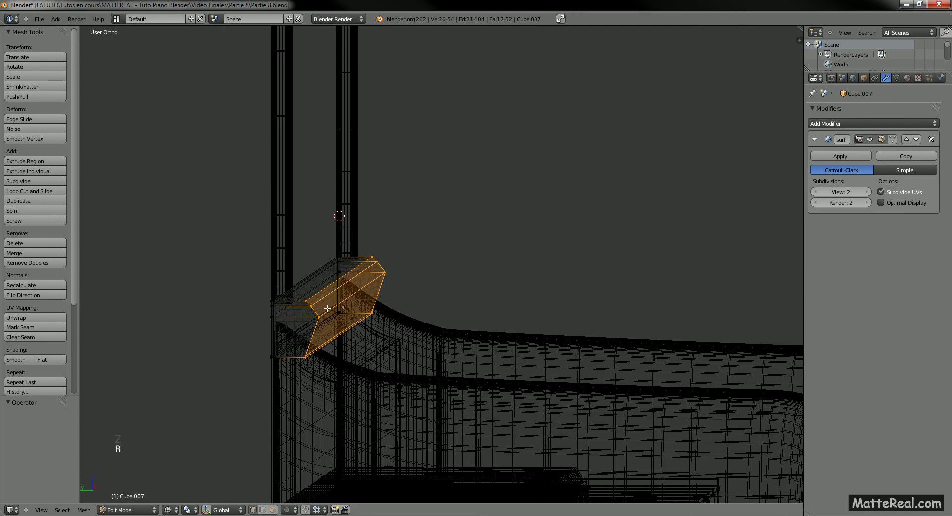
pyautogui.press('z')
pyautogui.press('g')
pyautogui.keyDown('shift'); pyautogui.click(406, 288); pyautogui.keyUp('shift')
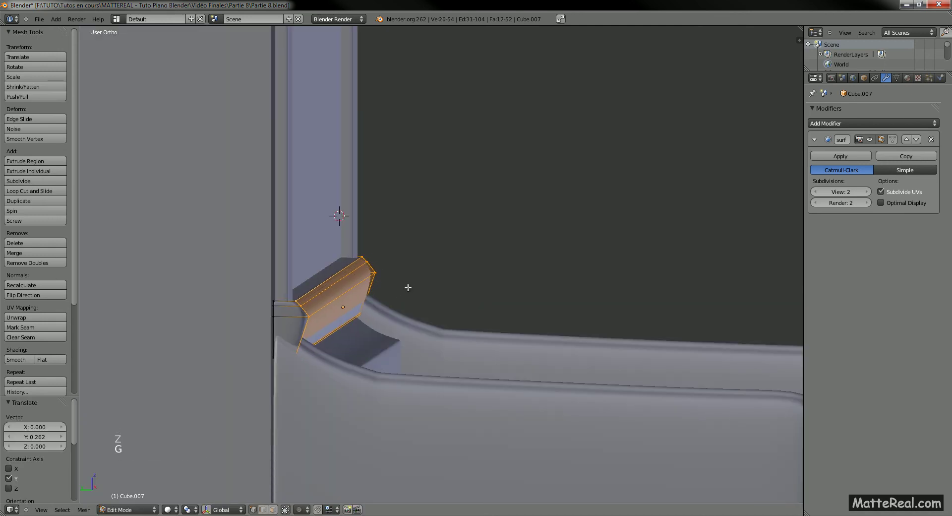
pyautogui.press('a')
# Back in Object Mode, adjust the bar's height along Z and deselect it
pyautogui.press('Tab')
pyautogui.moveTo(453, 270); pyautogui.dragTo(391, 327, button='middle')
pyautogui.press('g')
pyautogui.press('z')
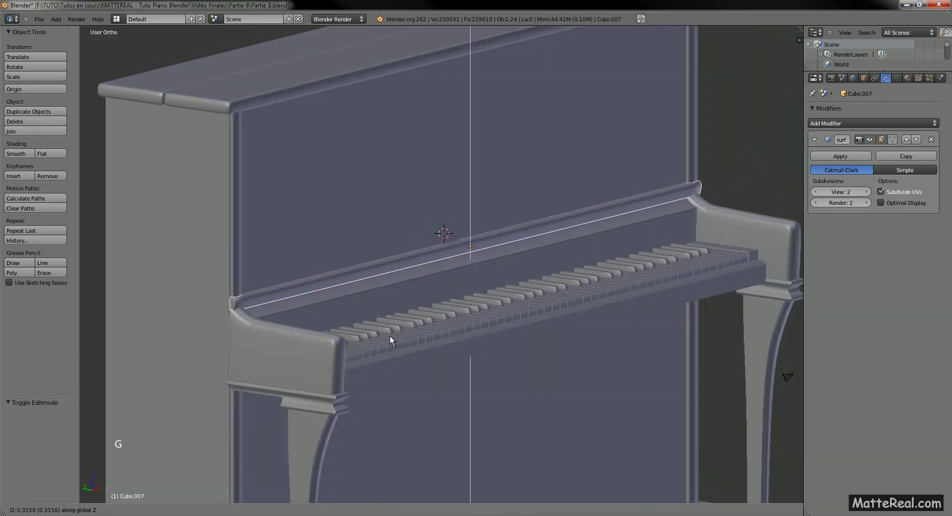
pyautogui.keyDown('shift'); pyautogui.click(389, 327); pyautogui.keyUp('shift')
pyautogui.press('a')
# Select the black keys, white keys, key bed and both end blocks together, and try moving the group
pyautogui.moveTo(388, 321); pyautogui.dragTo(401, 297, button='middle')
pyautogui.rightClick(394, 293)
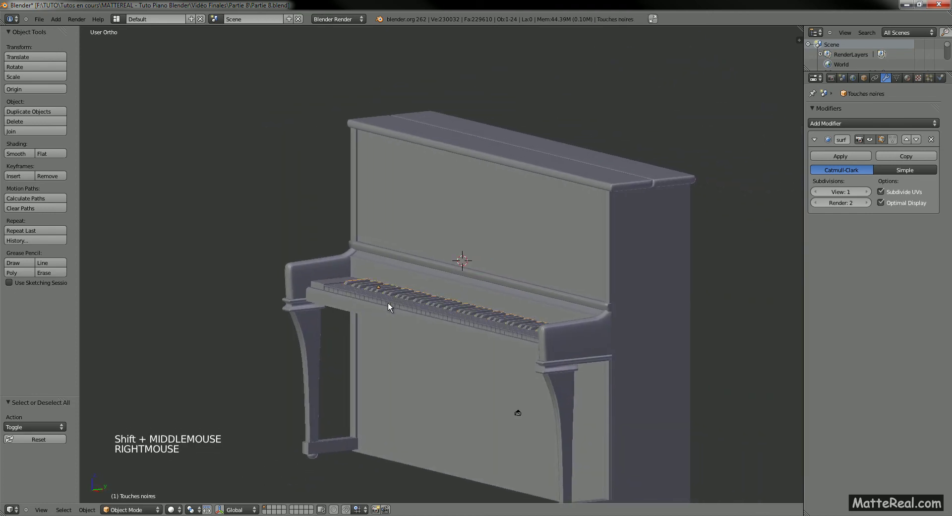
pyautogui.keyDown('shift'); pyautogui.rightClick(386, 308); pyautogui.keyUp('shift')
pyautogui.keyDown('shift'); pyautogui.rightClick(381, 310); pyautogui.keyUp('shift')
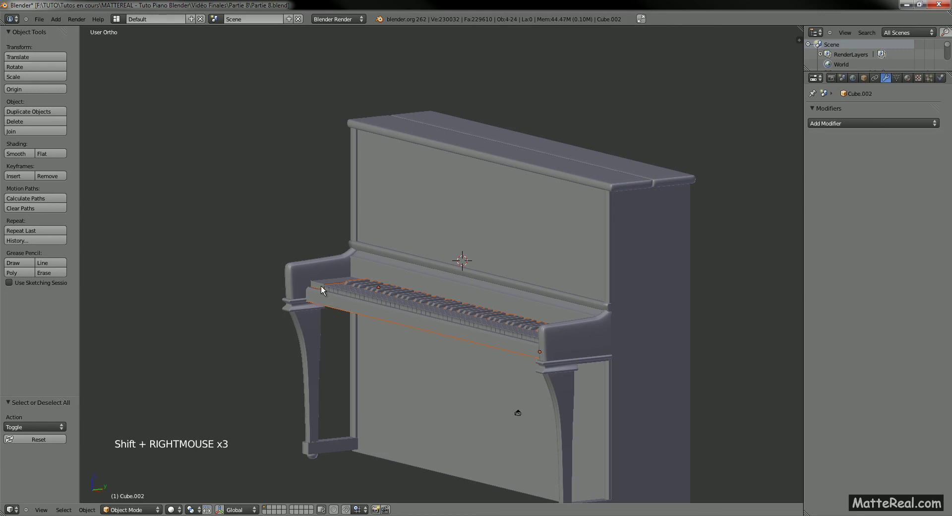
pyautogui.moveTo(396, 329); pyautogui.dragTo(704, 301, button='middle')
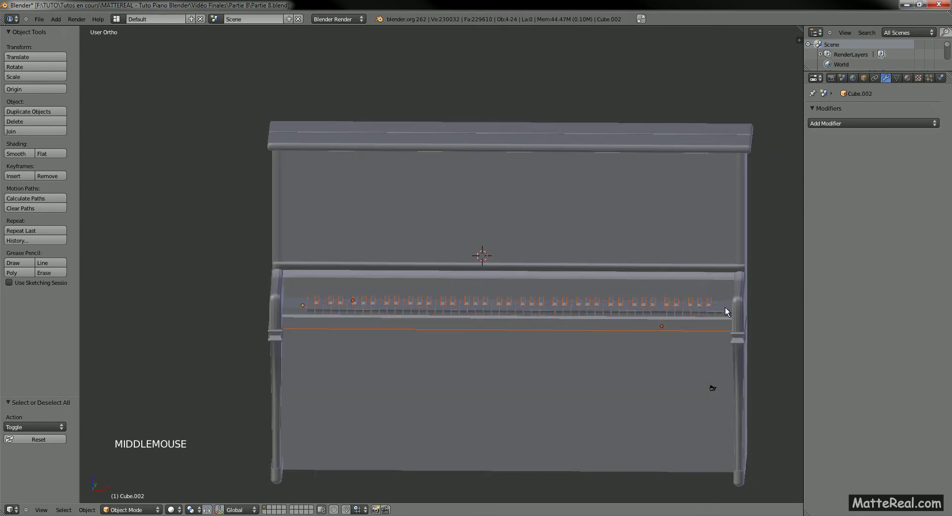
pyautogui.keyDown('shift'); pyautogui.rightClick(714, 314); pyautogui.keyUp('shift')
pyautogui.press('g')
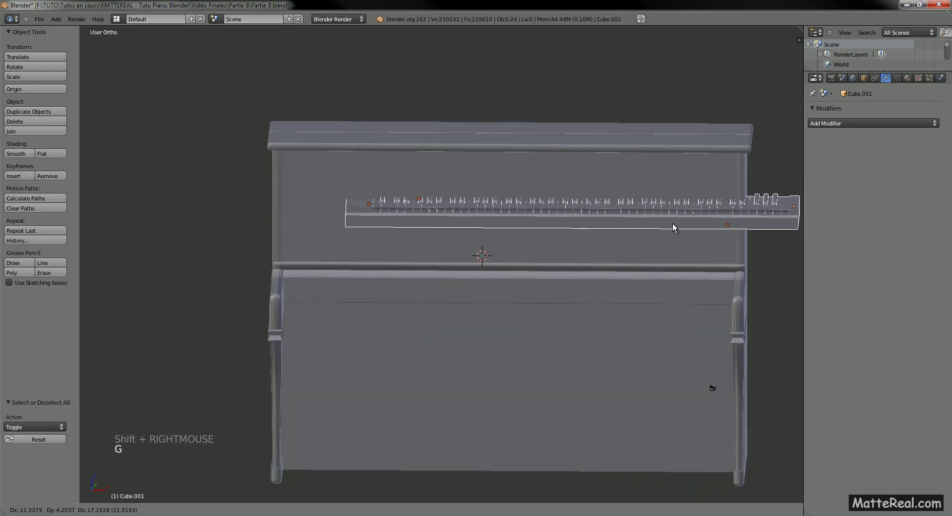
pyautogui.rightClick(634, 307)
# Inspect the selected keyboard parts in wireframe and solid display, and test-move them again from an angled view
pyautogui.moveTo(633, 306); pyautogui.dragTo(476, 332, button='middle')
pyautogui.keyDown('shift'); pyautogui.moveTo(505, 340); pyautogui.dragTo(365, 361, button='middle'); pyautogui.keyUp('shift')
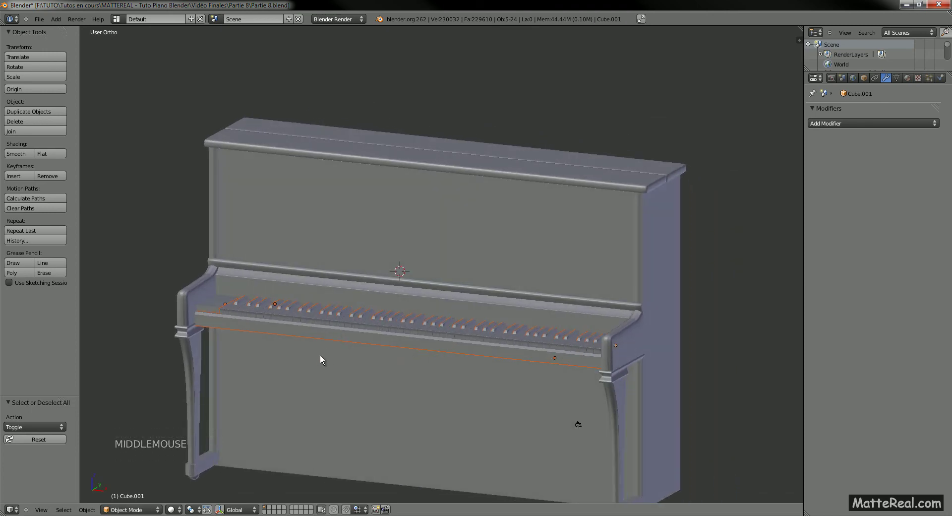
pyautogui.press('z')
pyautogui.moveTo(305, 340); pyautogui.dragTo(297, 338, button='middle')
pyautogui.press('z')
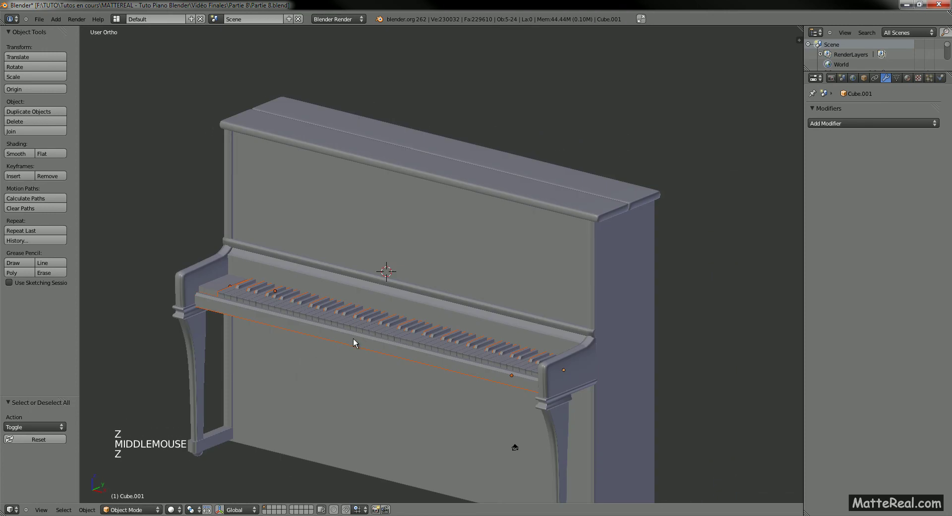
pyautogui.press('g')
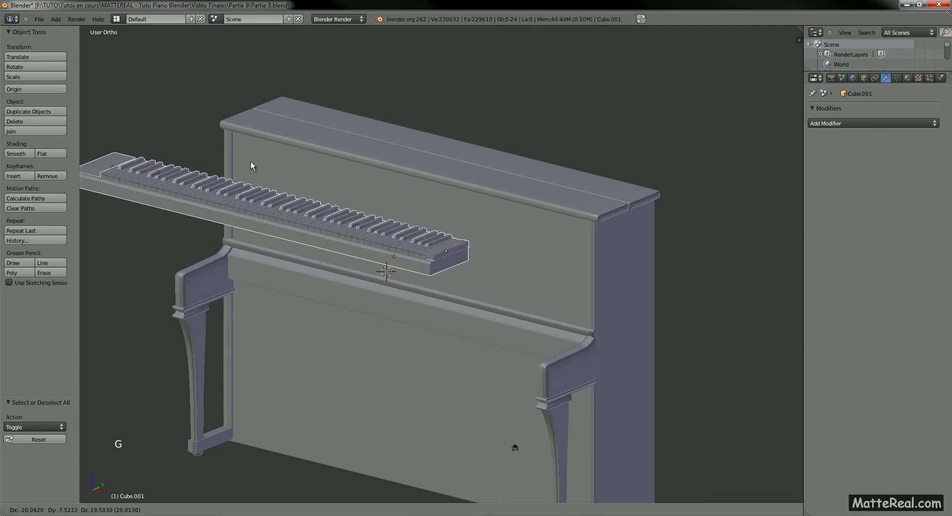
pyautogui.rightClick(298, 295)
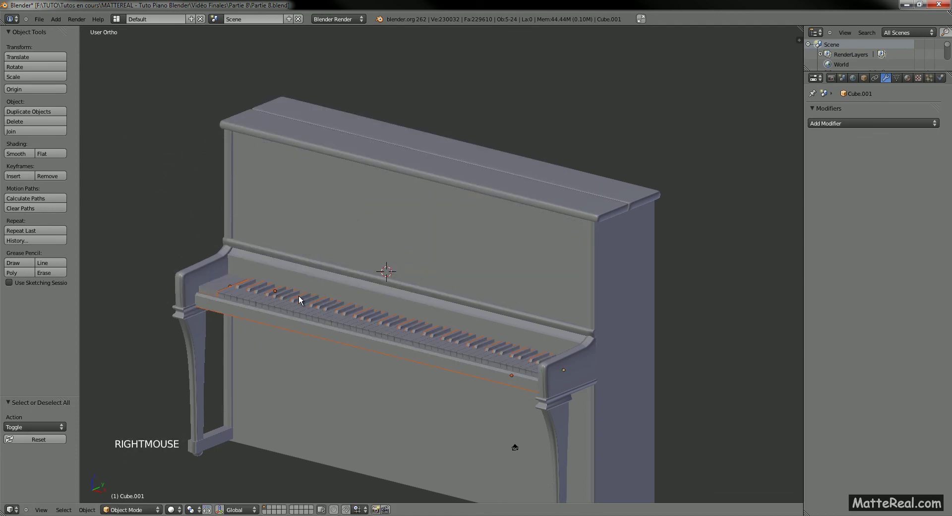
# Reselect the key bed, left end block and white keys, test-moving the selection to find missing parts
pyautogui.rightClick(281, 309)
pyautogui.keyDown('shift'); pyautogui.rightClick(279, 317); pyautogui.keyUp('shift')
pyautogui.keyDown('shift'); pyautogui.rightClick(261, 304); pyautogui.keyUp('shift')
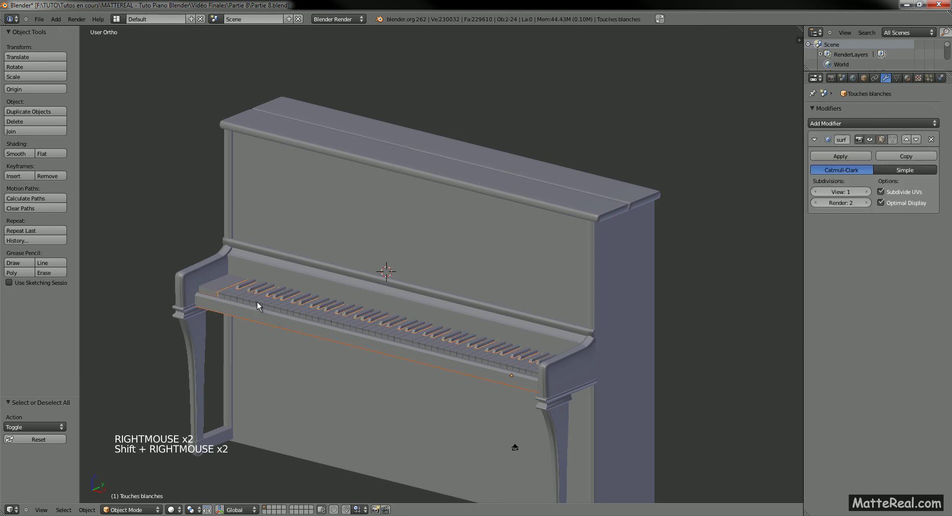
pyautogui.keyDown('shift'); pyautogui.rightClick(213, 288); pyautogui.keyUp('shift')
pyautogui.press('g')
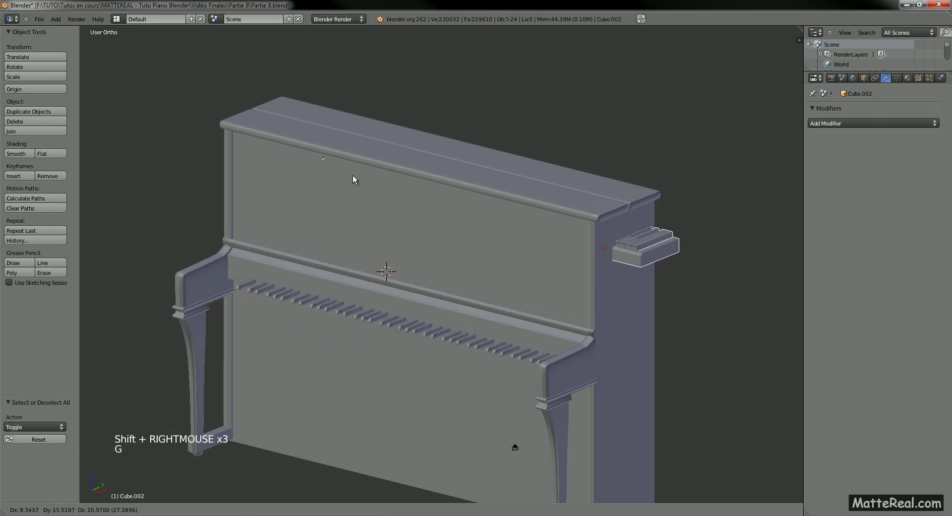
pyautogui.rightClick(353, 177)
pyautogui.keyDown('shift'); pyautogui.rightClick(266, 293); pyautogui.keyUp('shift')
pyautogui.press('g')
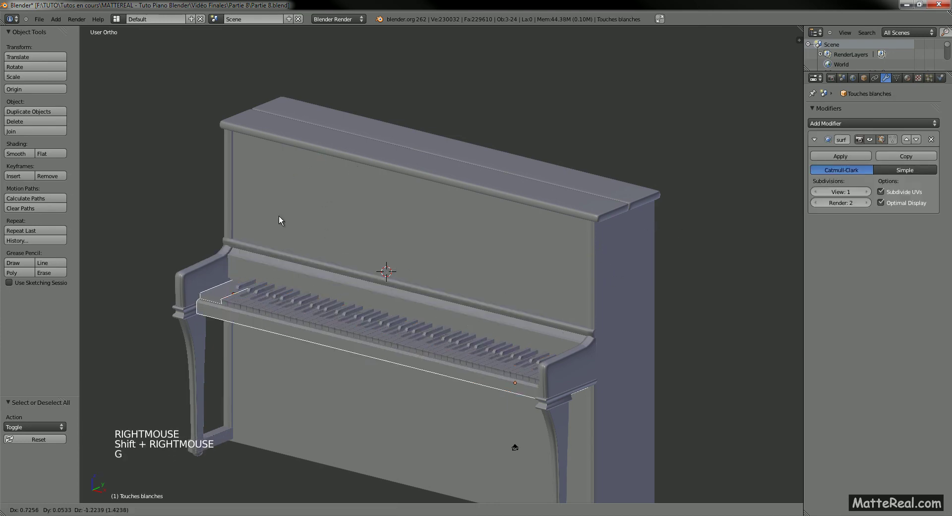
pyautogui.rightClick(312, 174)
# Add the black keys and the right end block to the keyboard selection, using wireframe to pick the keys
pyautogui.press('z')
pyautogui.keyDown('shift'); pyautogui.rightClick(258, 299); pyautogui.keyUp('shift')
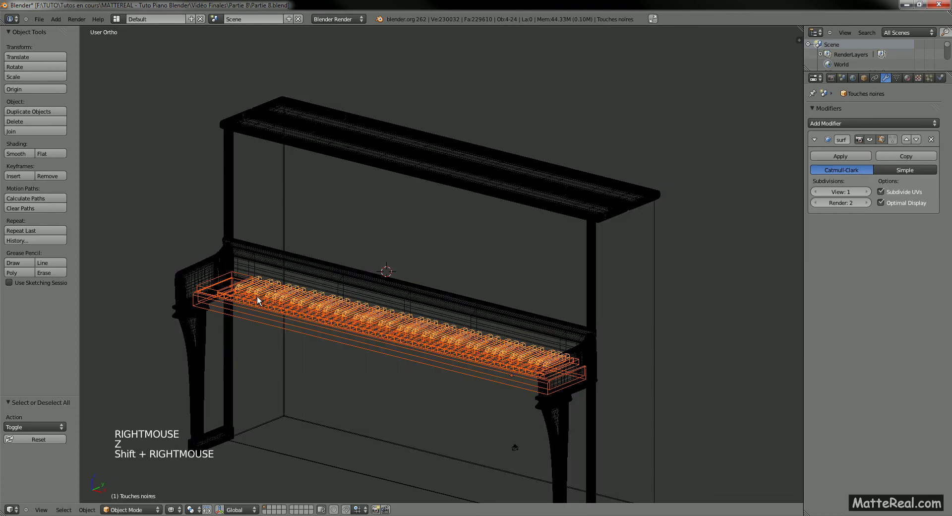
pyautogui.moveTo(258, 299); pyautogui.dragTo(687, 246, button='middle')
pyautogui.press('z')
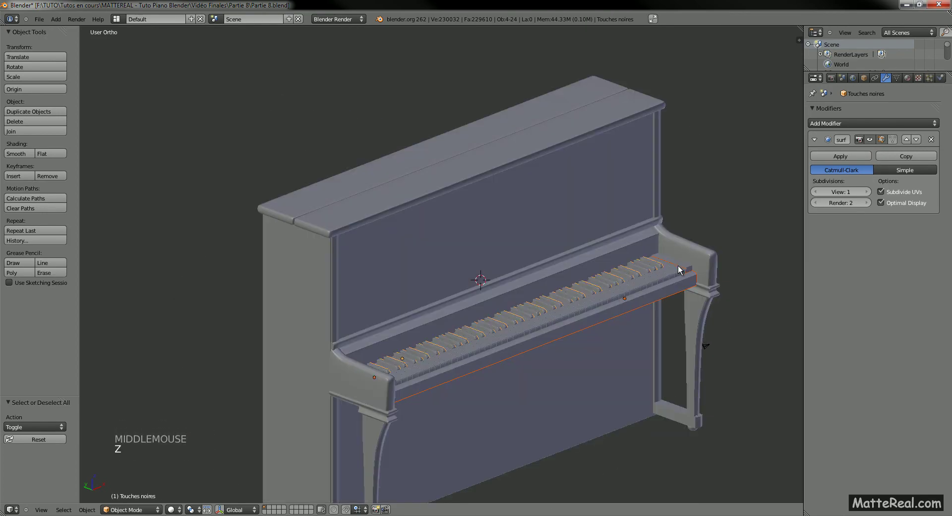
pyautogui.keyDown('shift'); pyautogui.rightClick(677, 264); pyautogui.keyUp('shift')
pyautogui.press('g')
pyautogui.rightClick(689, 248)
pyautogui.keyDown('shift'); pyautogui.moveTo(689, 248); pyautogui.dragTo(578, 329, button='middle'); pyautogui.keyUp('shift')
pyautogui.keyDown('shift'); pyautogui.rightClick(614, 323); pyautogui.keyUp('shift')
# Test-move the complete keyboard selection from both sides of the piano to check that every part follows
pyautogui.press('g')
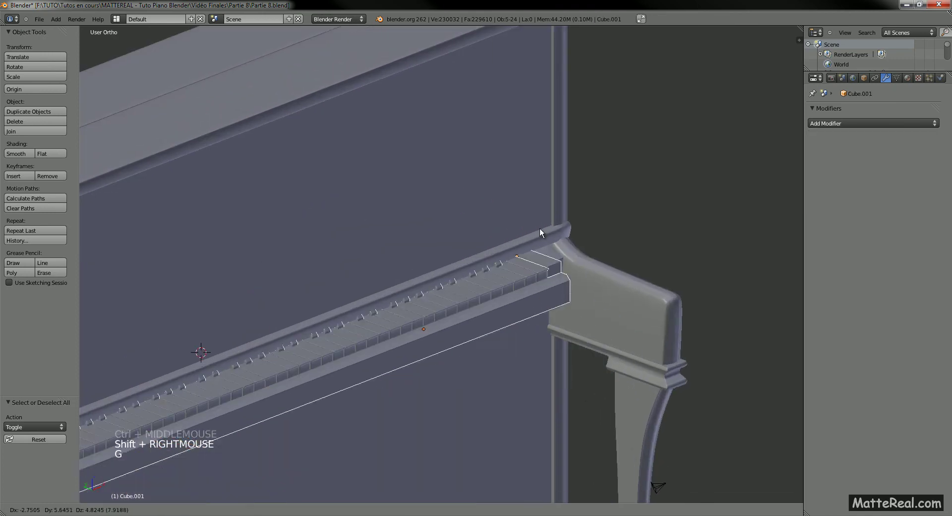
pyautogui.rightClick(575, 203)
pyautogui.keyDown('shift'); pyautogui.moveTo(575, 204); pyautogui.dragTo(449, 283, button='middle'); pyautogui.keyUp('shift')
pyautogui.press('g')
pyautogui.rightClick(538, 262)
pyautogui.press('g')
pyautogui.rightClick(480, 192)
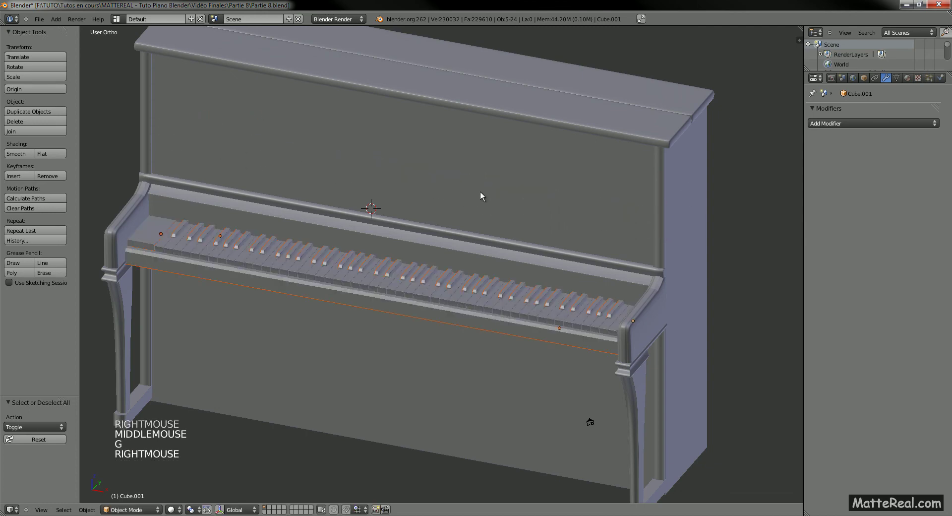
# In the right-side wireframe view, rotate the selected keyboard group about 1.8° around X
pyautogui.press('KP_3')
pyautogui.press('z')
pyautogui.keyDown('shift'); pyautogui.moveTo(285, 281); pyautogui.dragTo(467, 285, button='middle'); pyautogui.keyUp('shift')
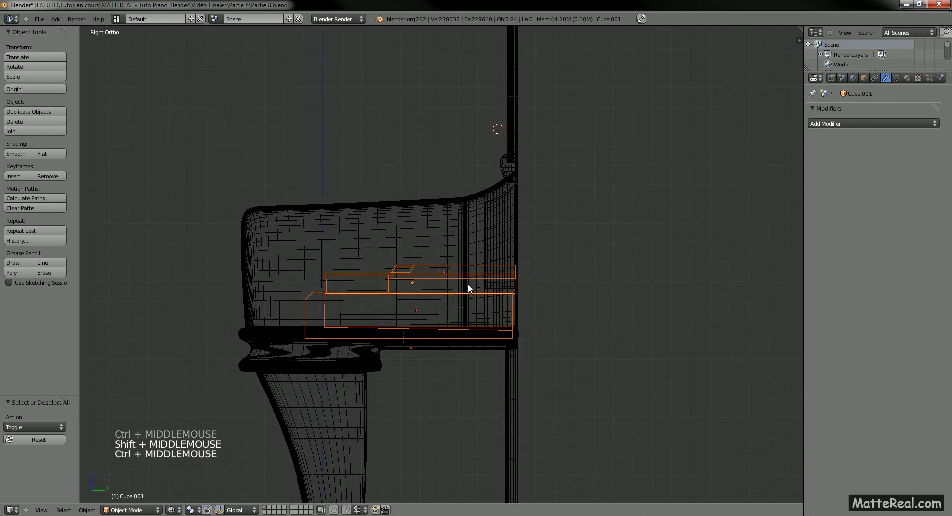
pyautogui.press('r')
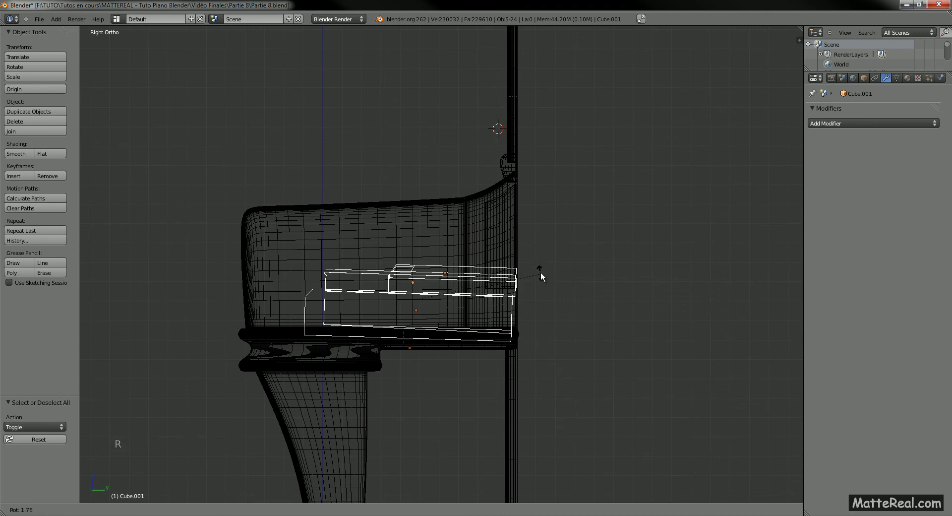
pyautogui.keyDown('shift'); pyautogui.click(545, 276); pyautogui.keyUp('shift')
# Shift the tilted keyboard group slightly along Y, return to solid display and deselect everything
pyautogui.press('g')
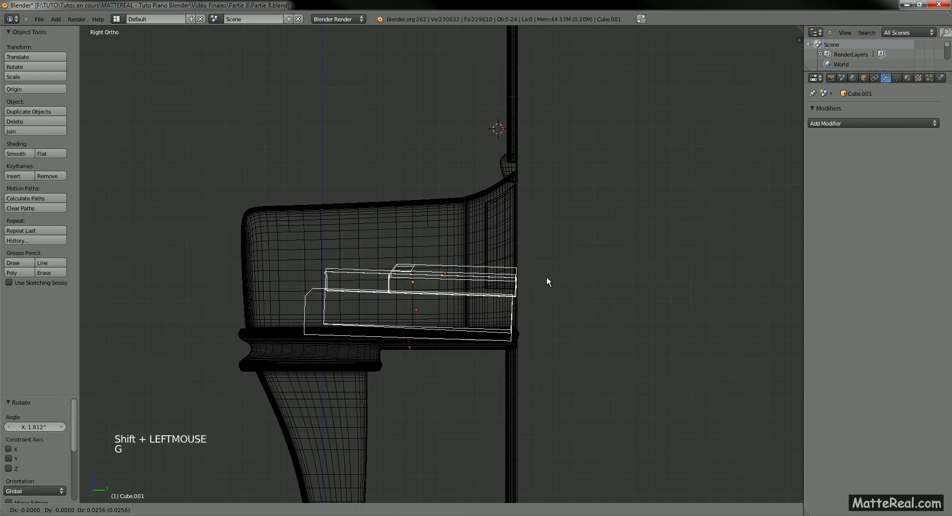
pyautogui.press('y')
pyautogui.keyDown('shift'); pyautogui.click(552, 276); pyautogui.keyUp('shift')
pyautogui.moveTo(444, 306)
pyautogui.mouseDown(button='middle')
pyautogui.moveTo(461, 323)
pyautogui.moveTo(521, 333)
pyautogui.moveTo(527, 285)
pyautogui.moveTo(443, 302)
pyautogui.moveTo(490, 299)
pyautogui.moveTo(476, 319)
pyautogui.moveTo(479, 257)
pyautogui.moveTo(491, 268)
pyautogui.moveTo(513, 266)
pyautogui.moveTo(349, 266)
pyautogui.moveTo(304, 277)
pyautogui.mouseUp(button='middle')
pyautogui.press('z')
pyautogui.moveTo(444, 277); pyautogui.dragTo(413, 302, button='middle')
pyautogui.press('a')
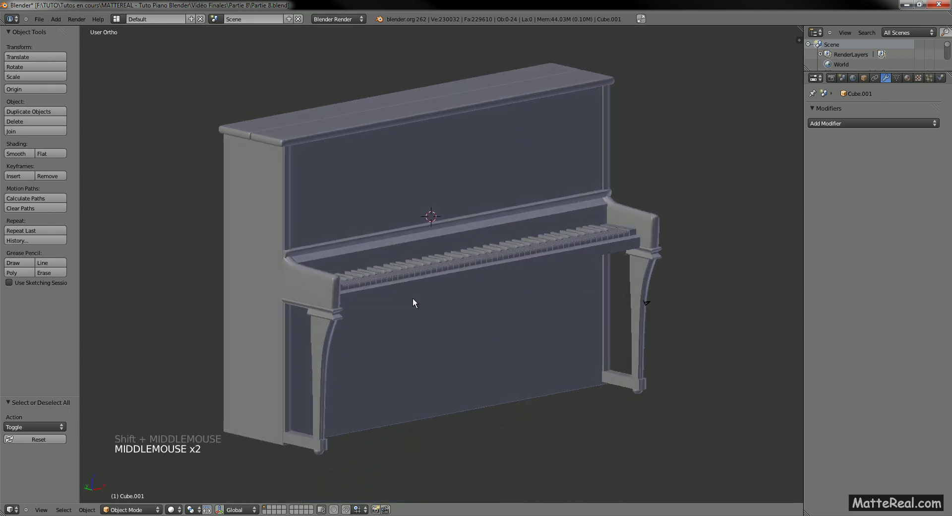